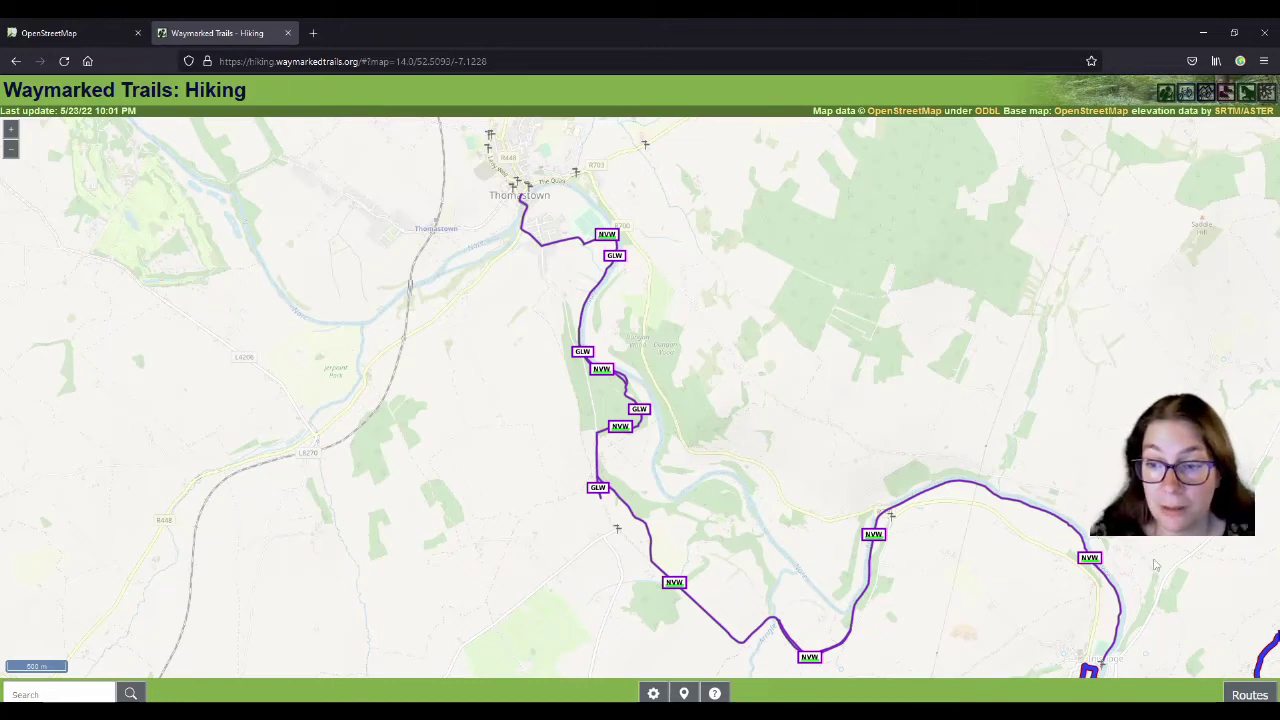
Examine the NVW and GLW hiking routes between Thomastown and the river bends southeast of it on the trail map.
drag(1155, 565, 981, 391)
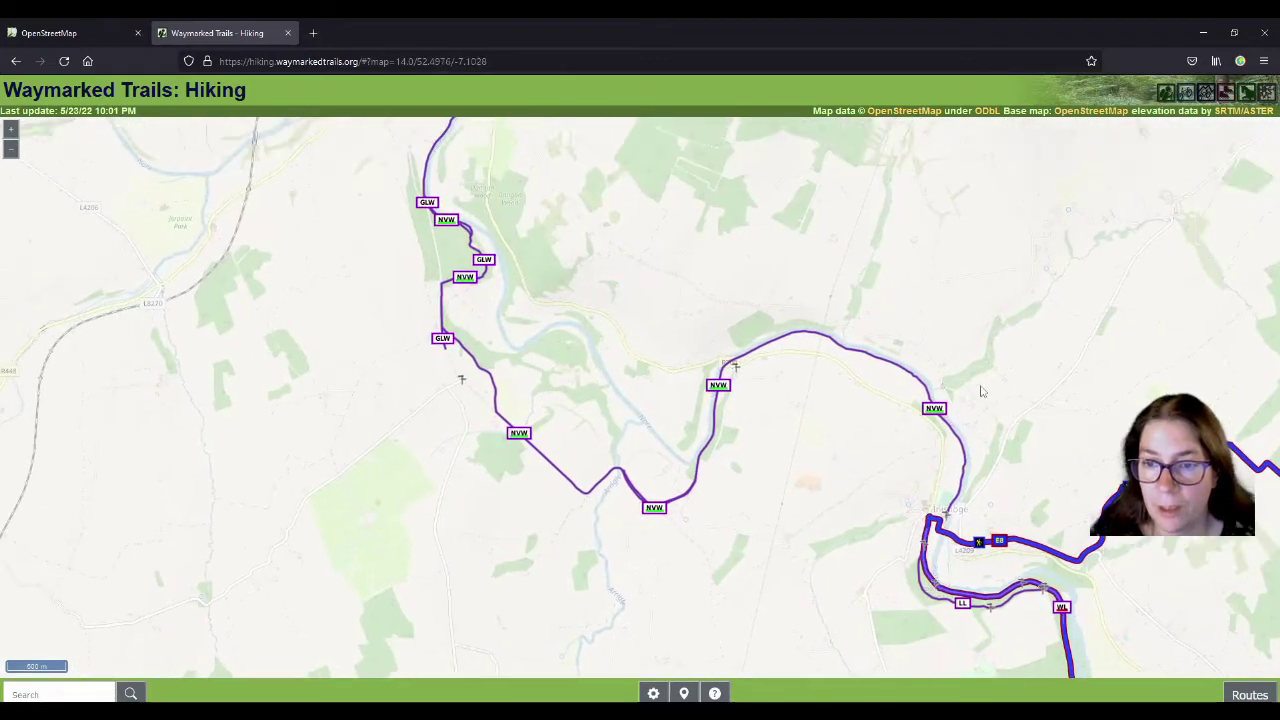
scroll(750, 377, up, 1)
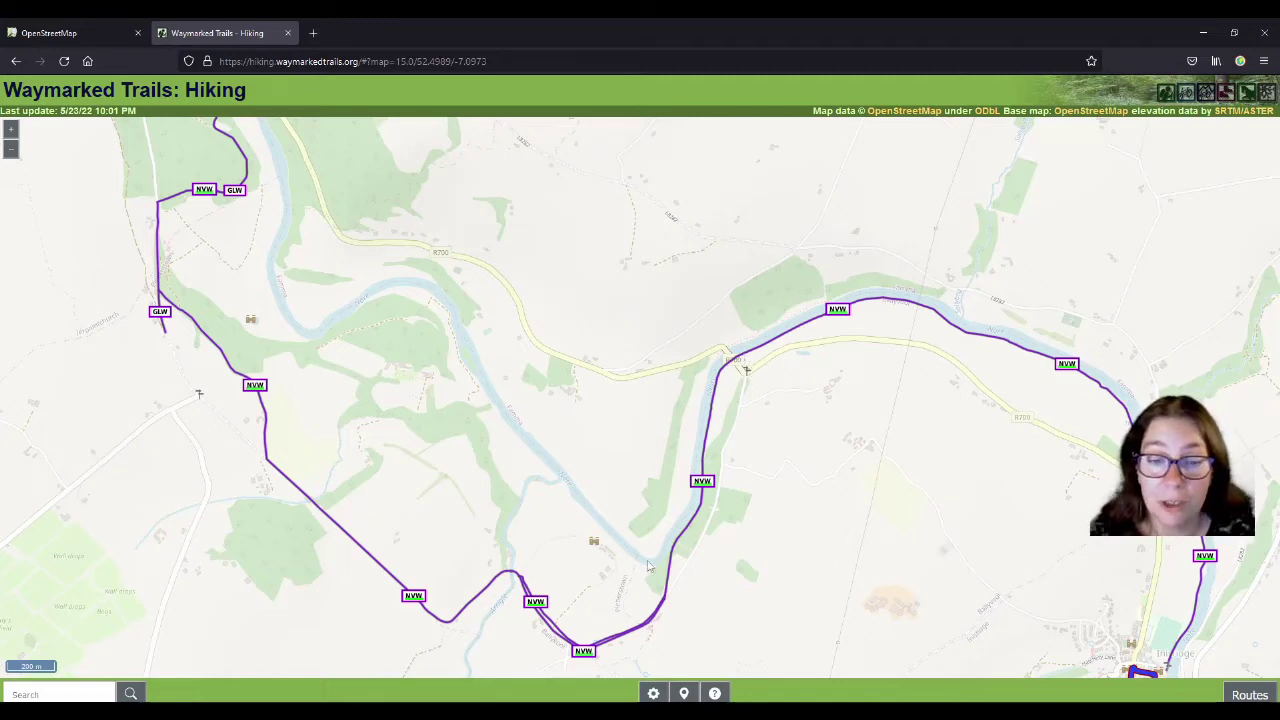
drag(603, 429, 614, 438)
scroll(614, 438, down, 2)
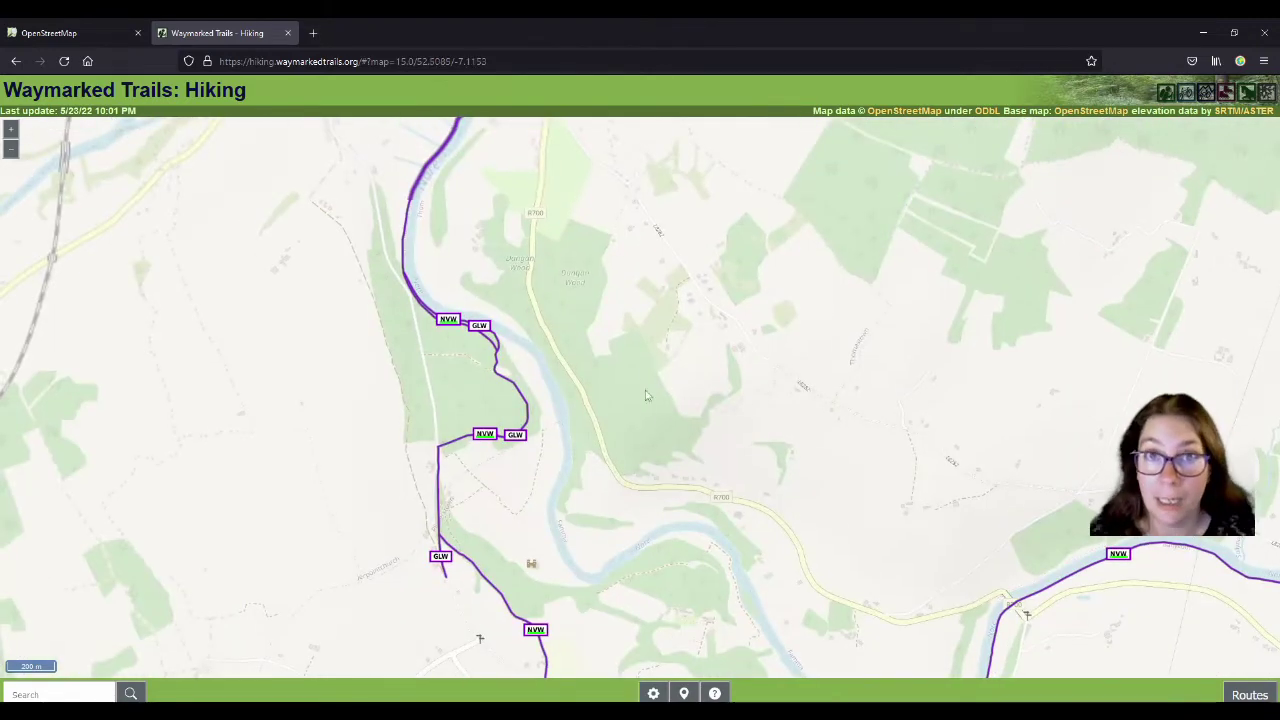
scroll(640, 370, down, 1)
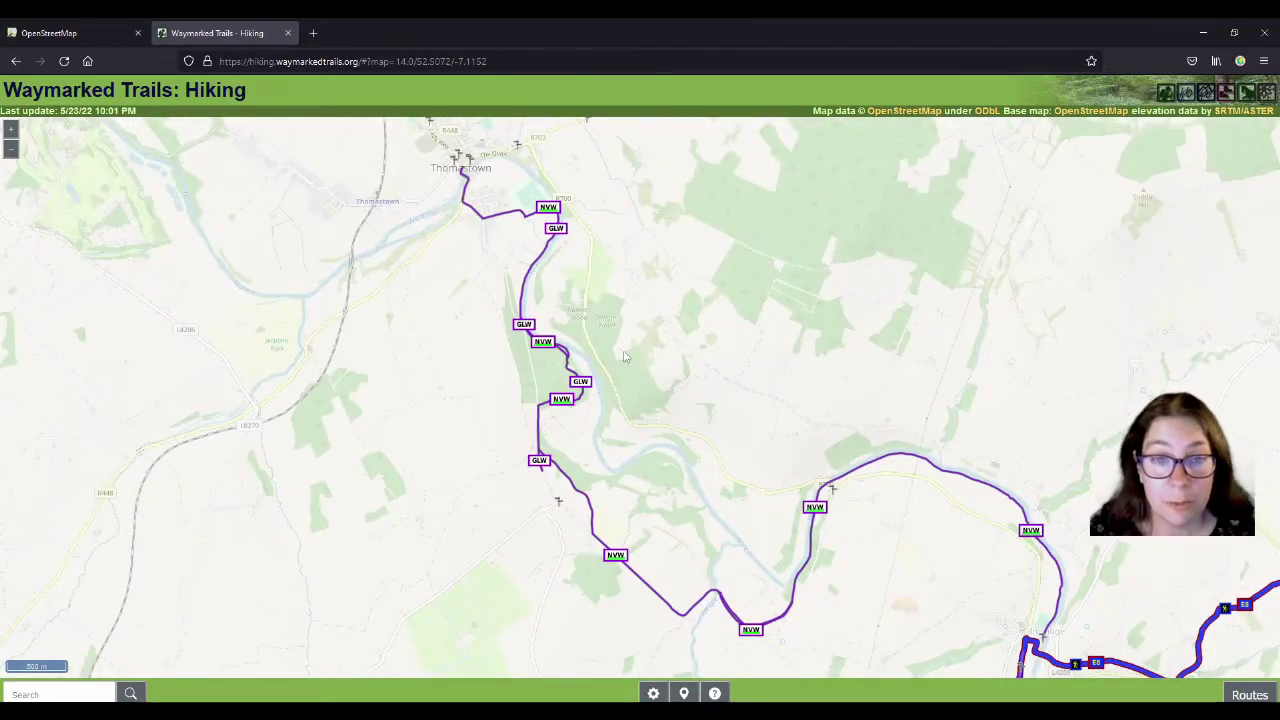
Switch to OpenStreetMap and open the map editor with the Grennan_Walk.gpx trace from the personal GPS traces.
click(69, 35)
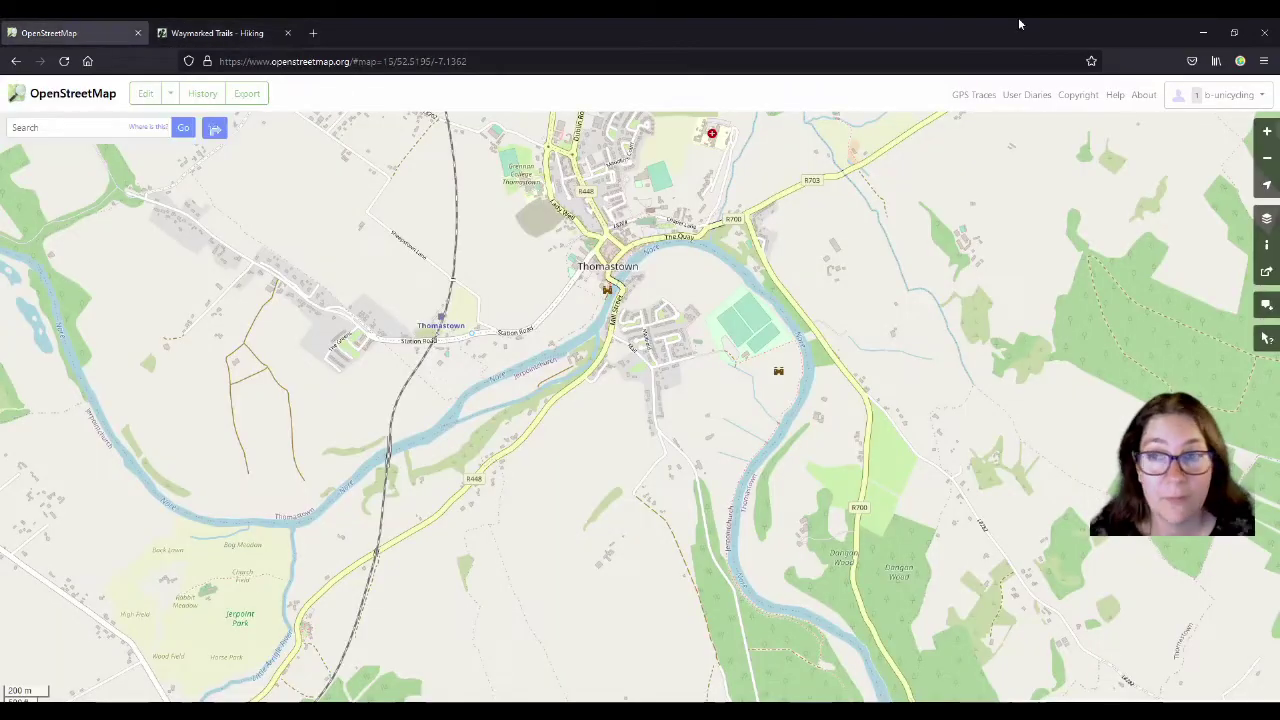
click(975, 96)
click(419, 200)
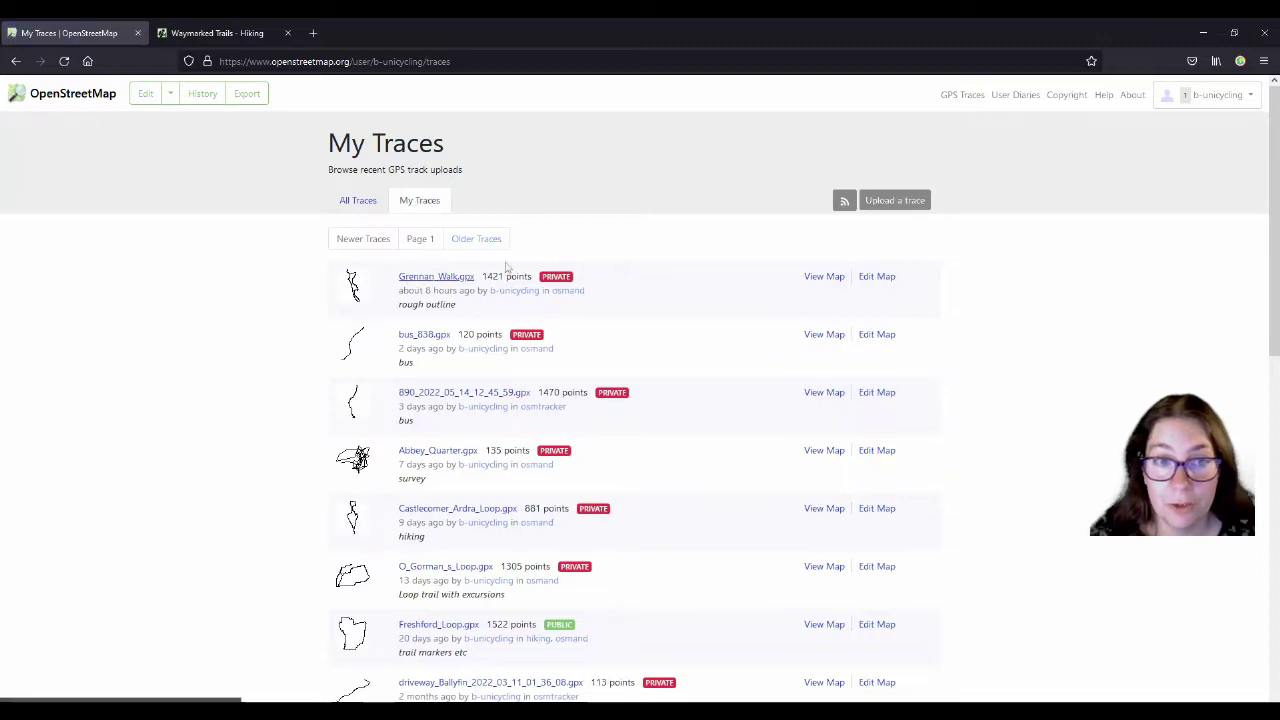
click(879, 279)
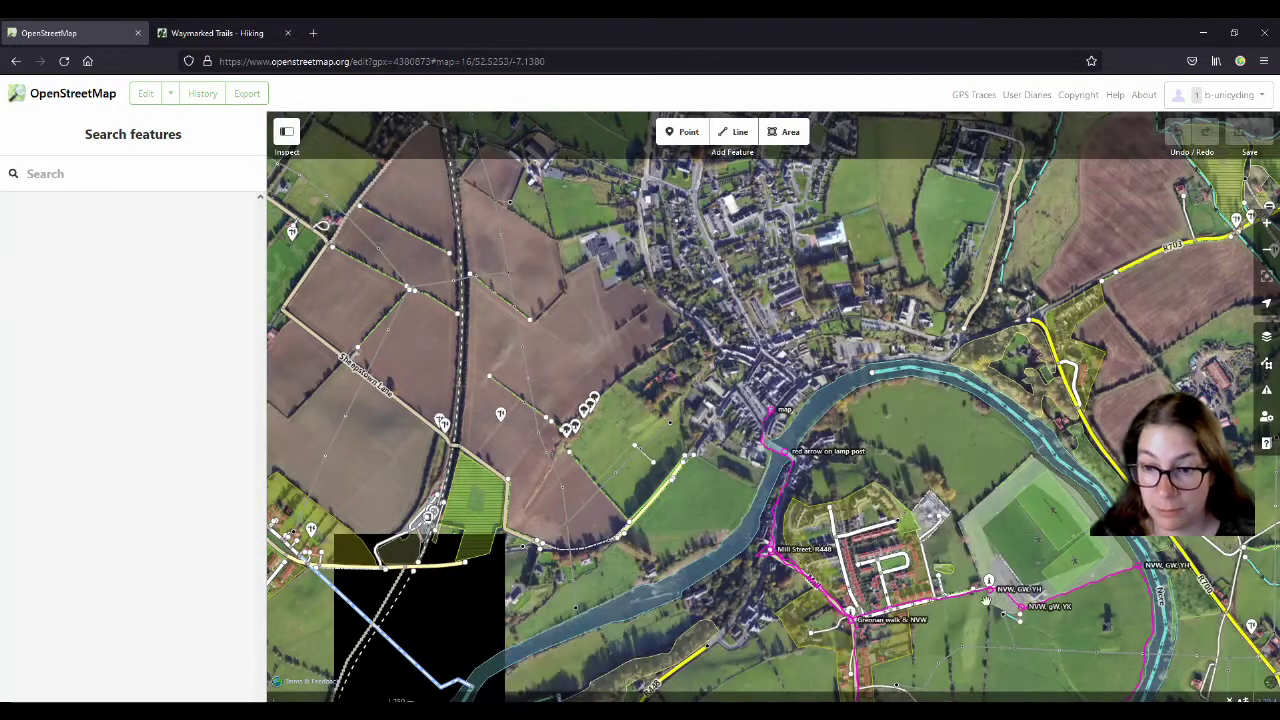
Add a Trail Marker point beside the "only visible towards Thomastown" waypoint and set its colour to red.
drag(810, 428, 790, 413)
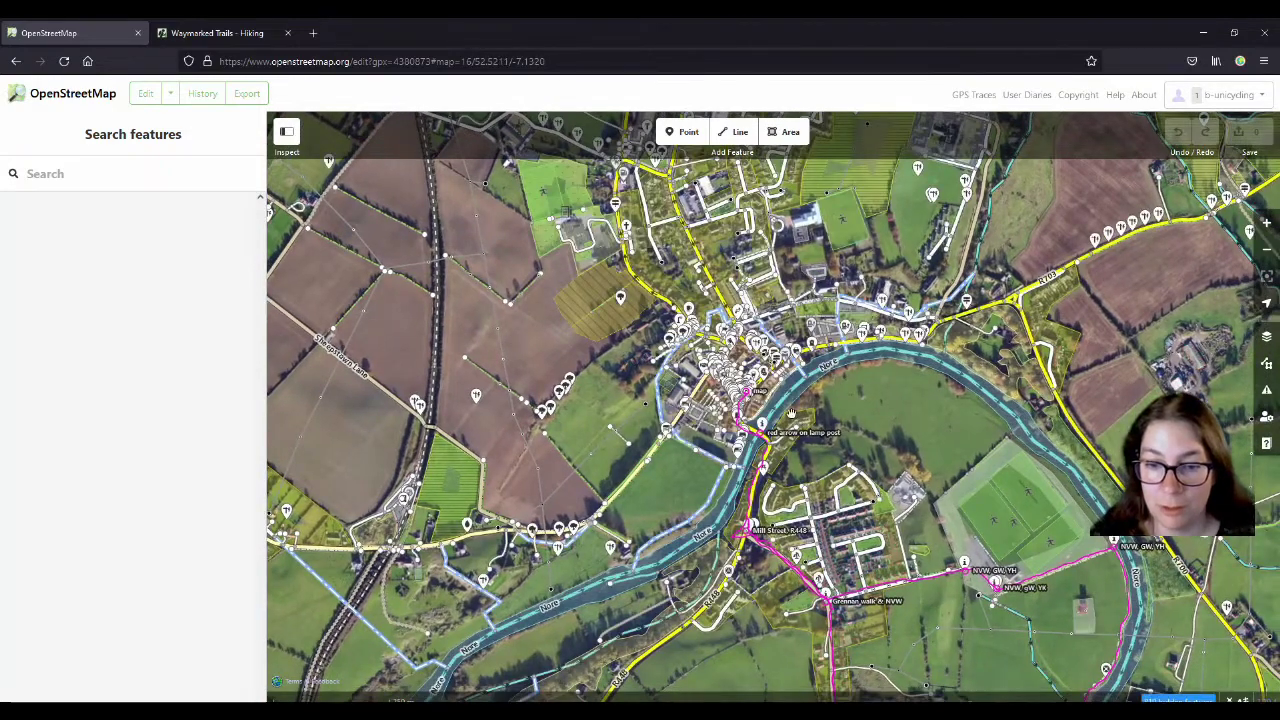
drag(986, 604, 818, 405)
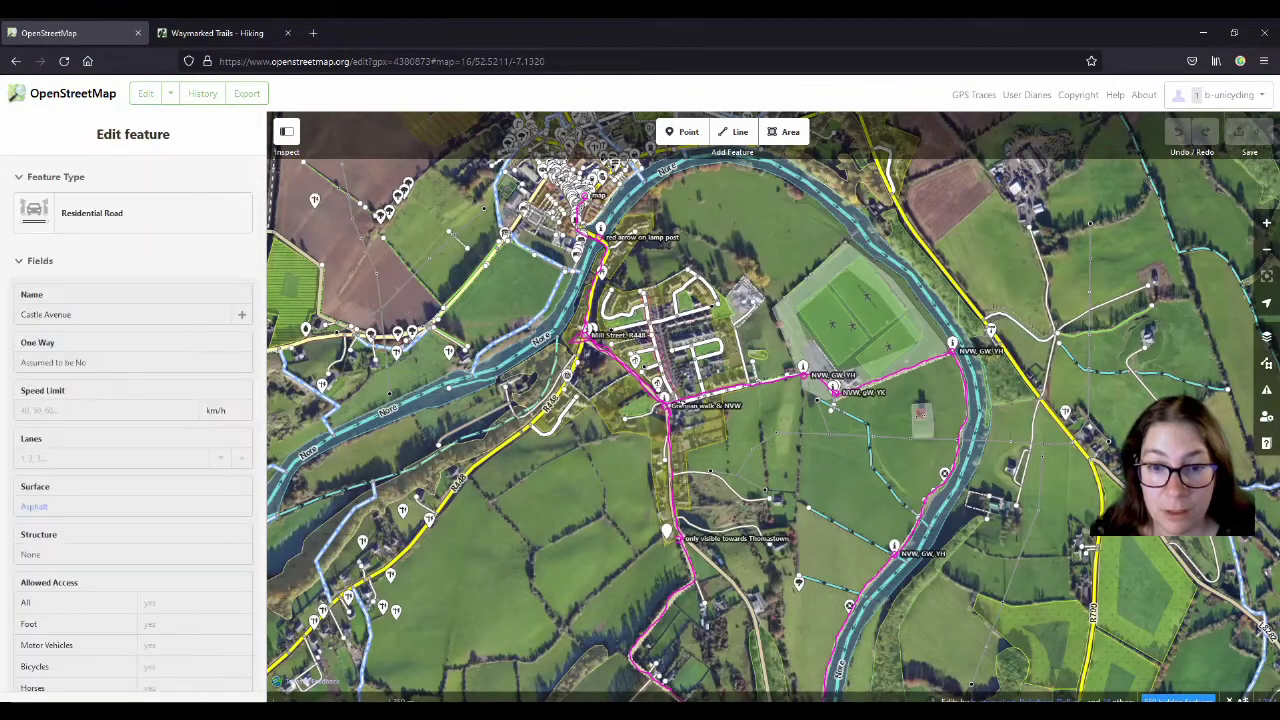
scroll(682, 420, up, 2)
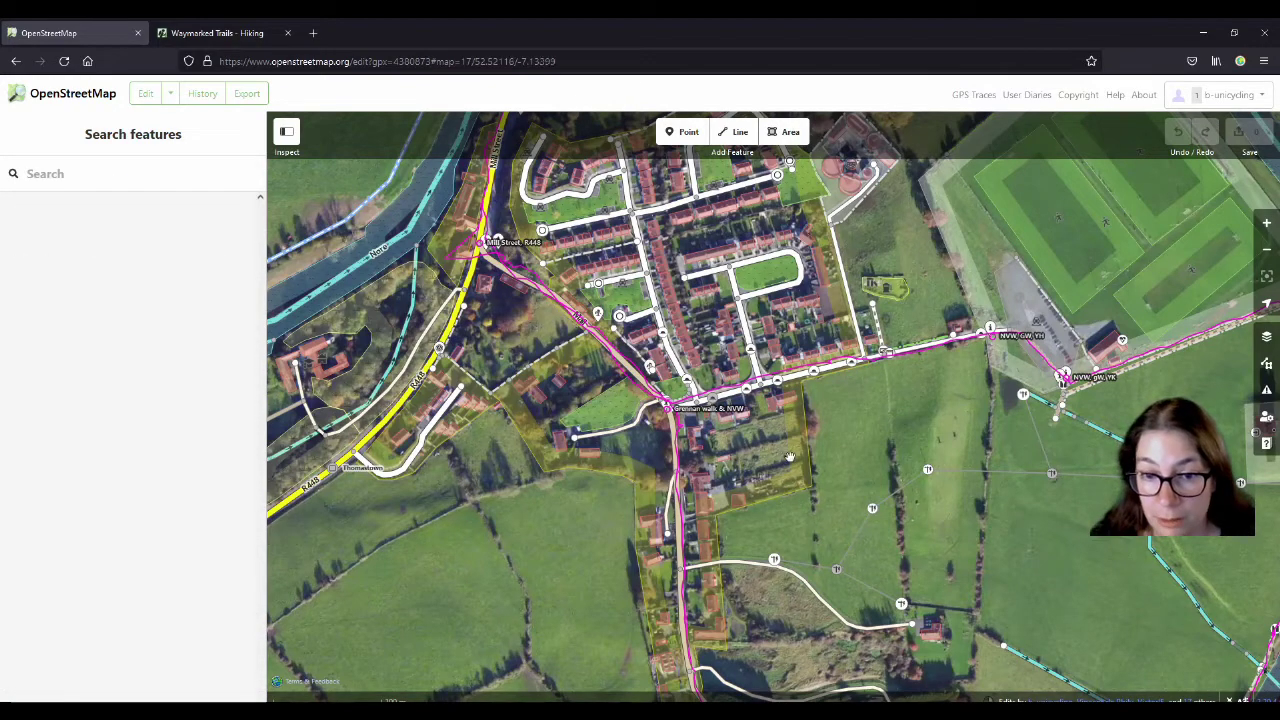
drag(821, 534, 781, 419)
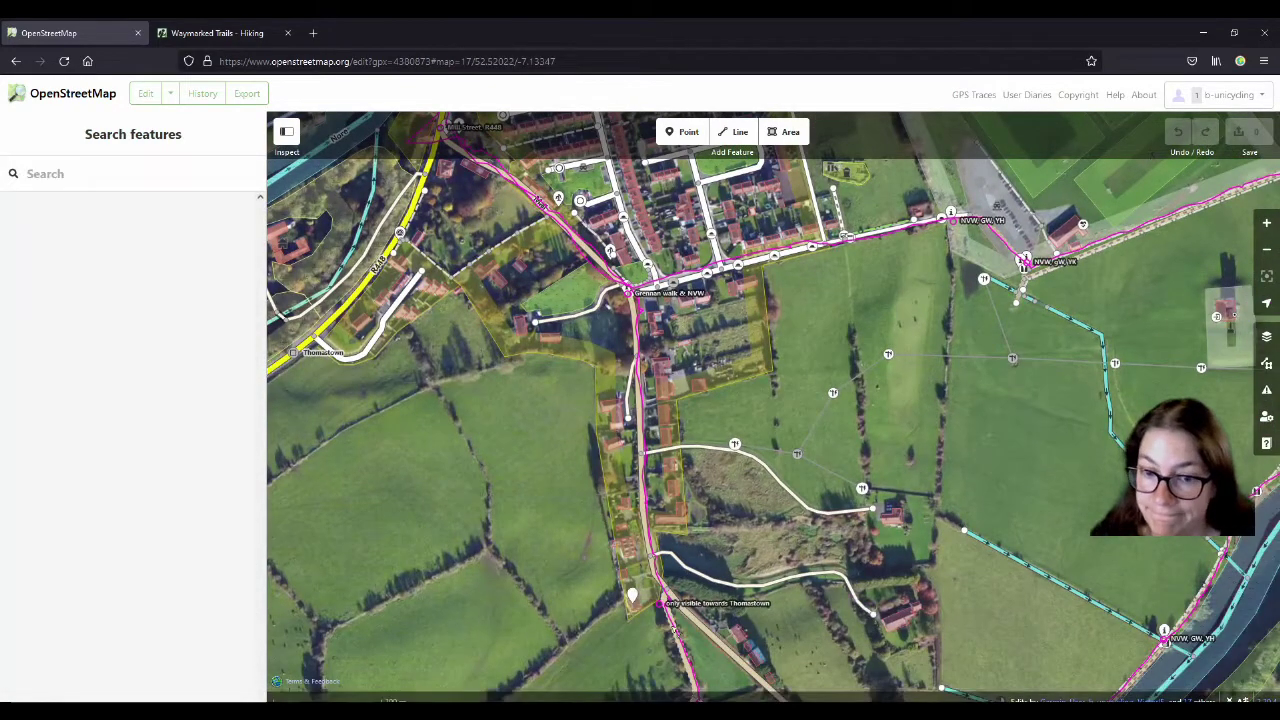
drag(641, 658, 611, 472)
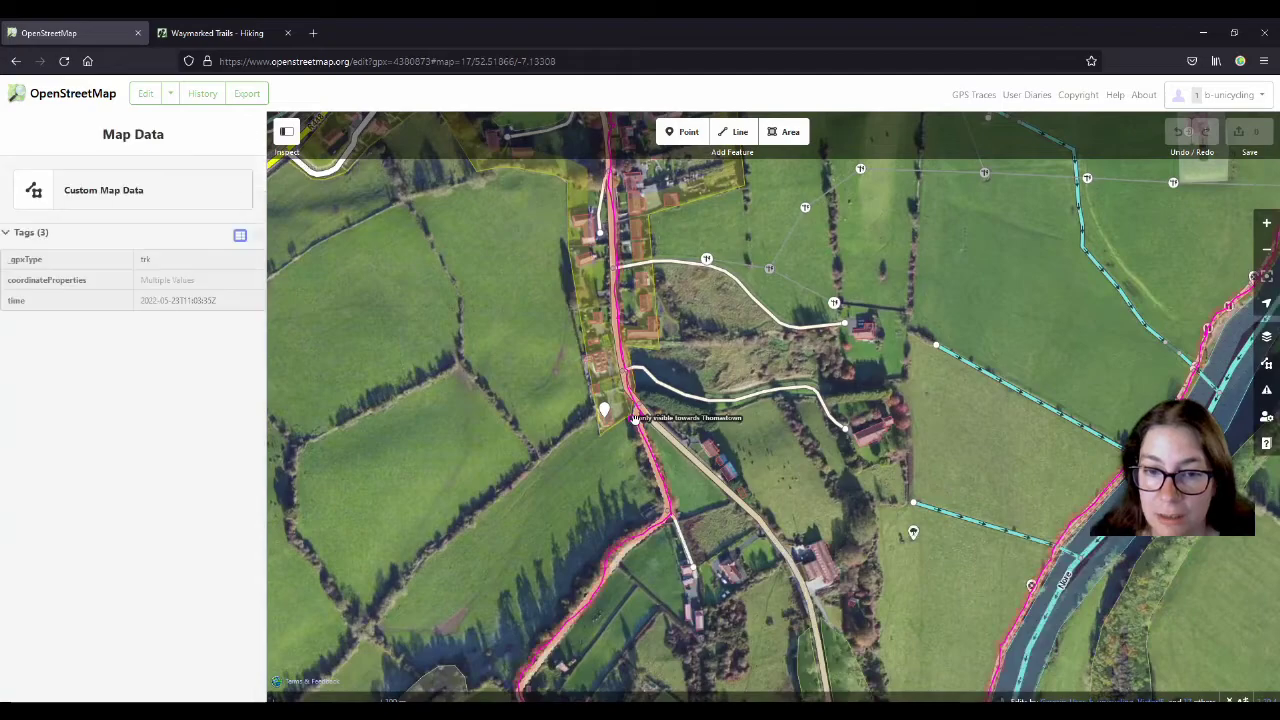
scroll(641, 425, up, 2)
scroll(624, 414, up, 1)
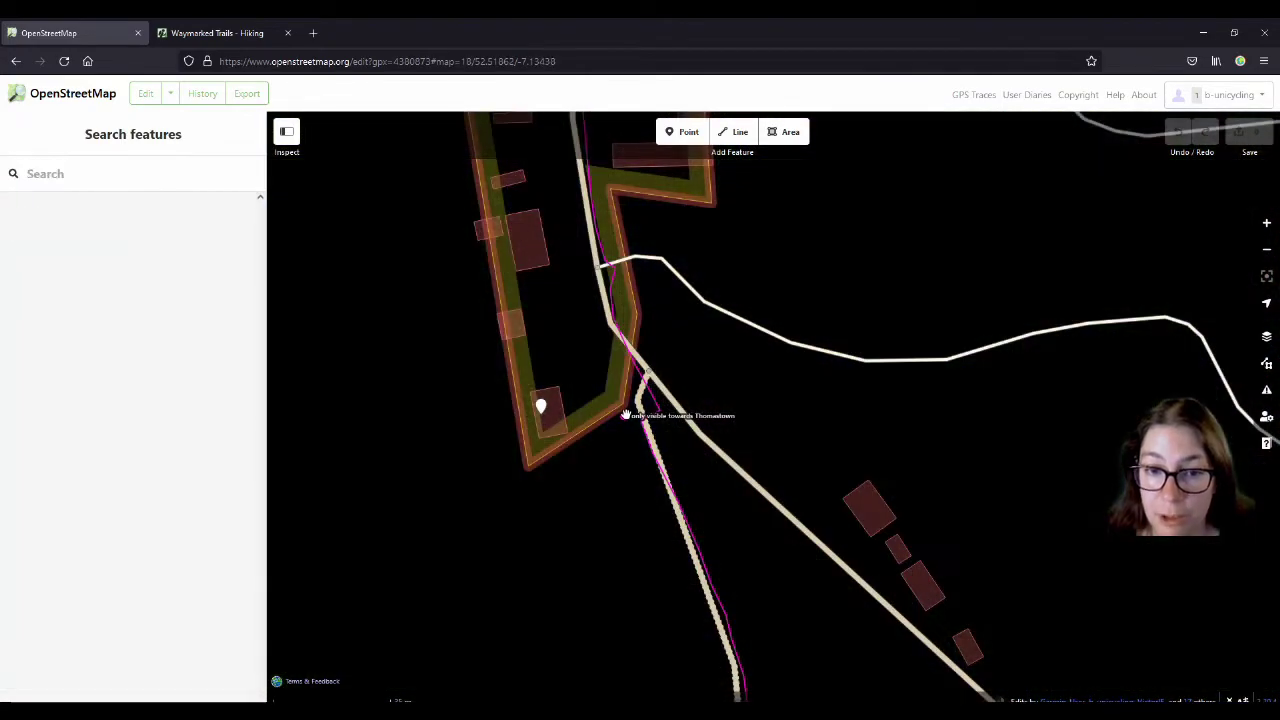
scroll(634, 432, up, 1)
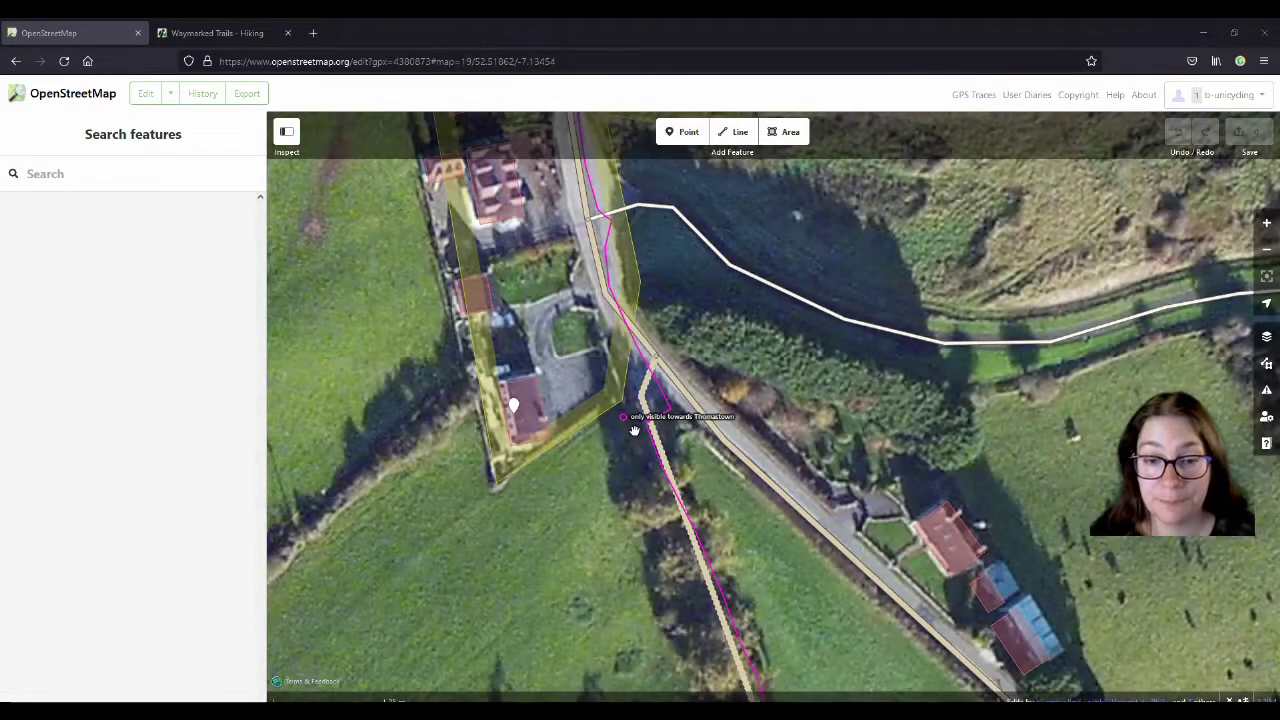
click(678, 133)
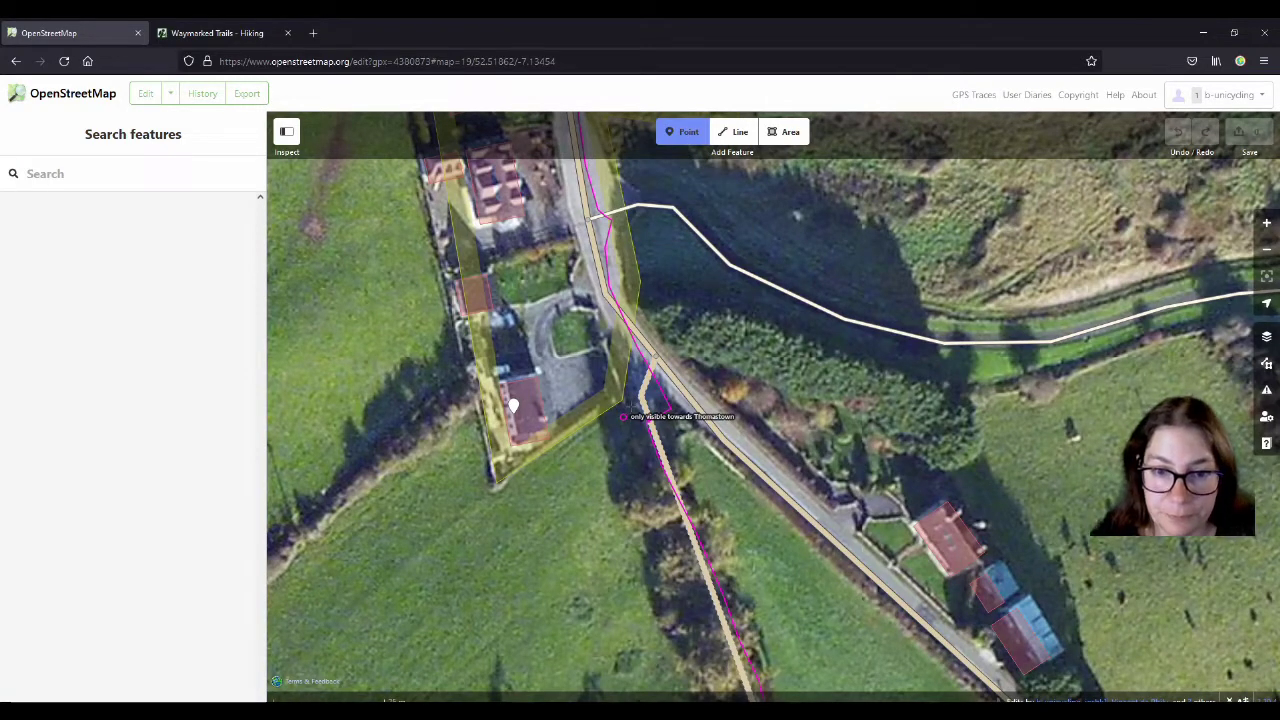
click(632, 410)
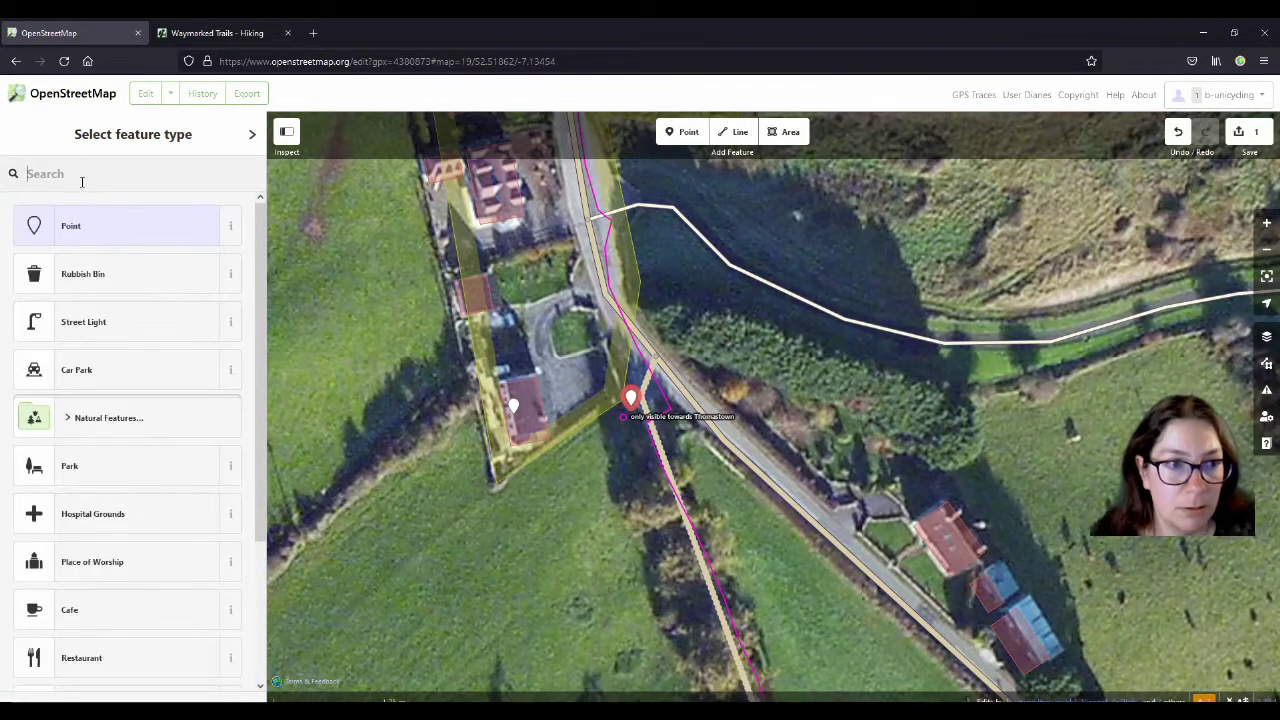
text(trail)
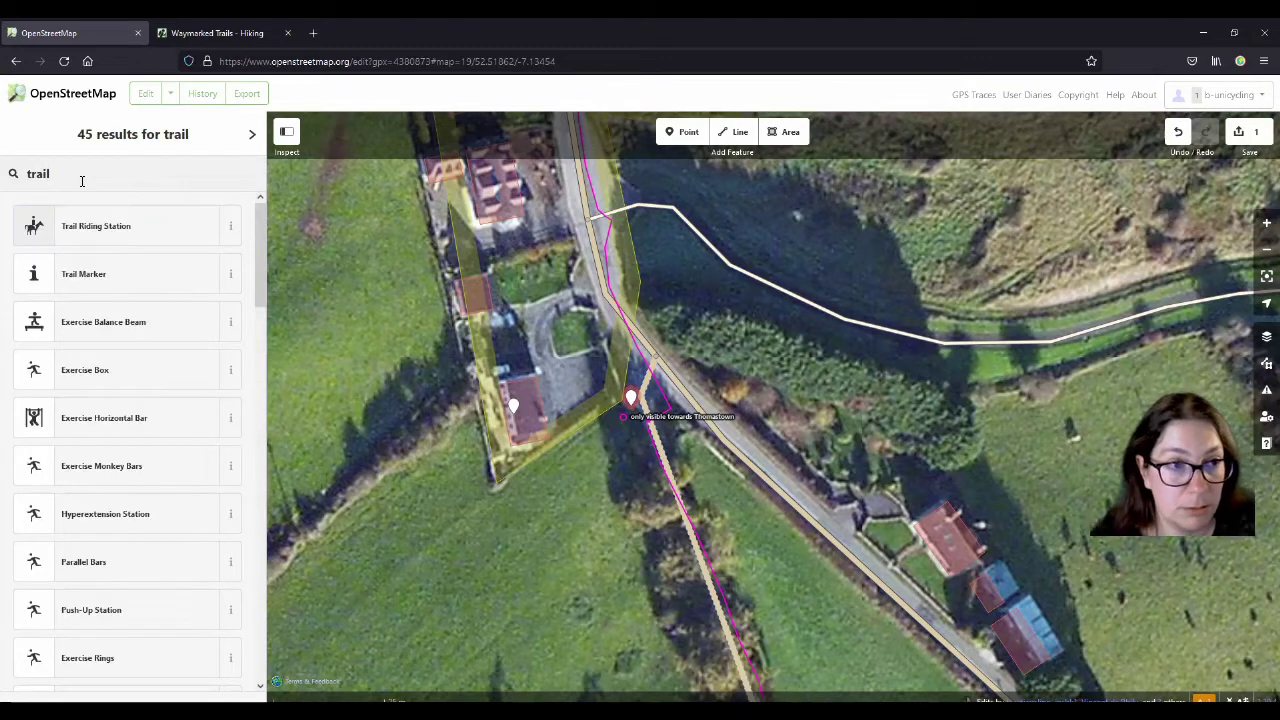
click(89, 272)
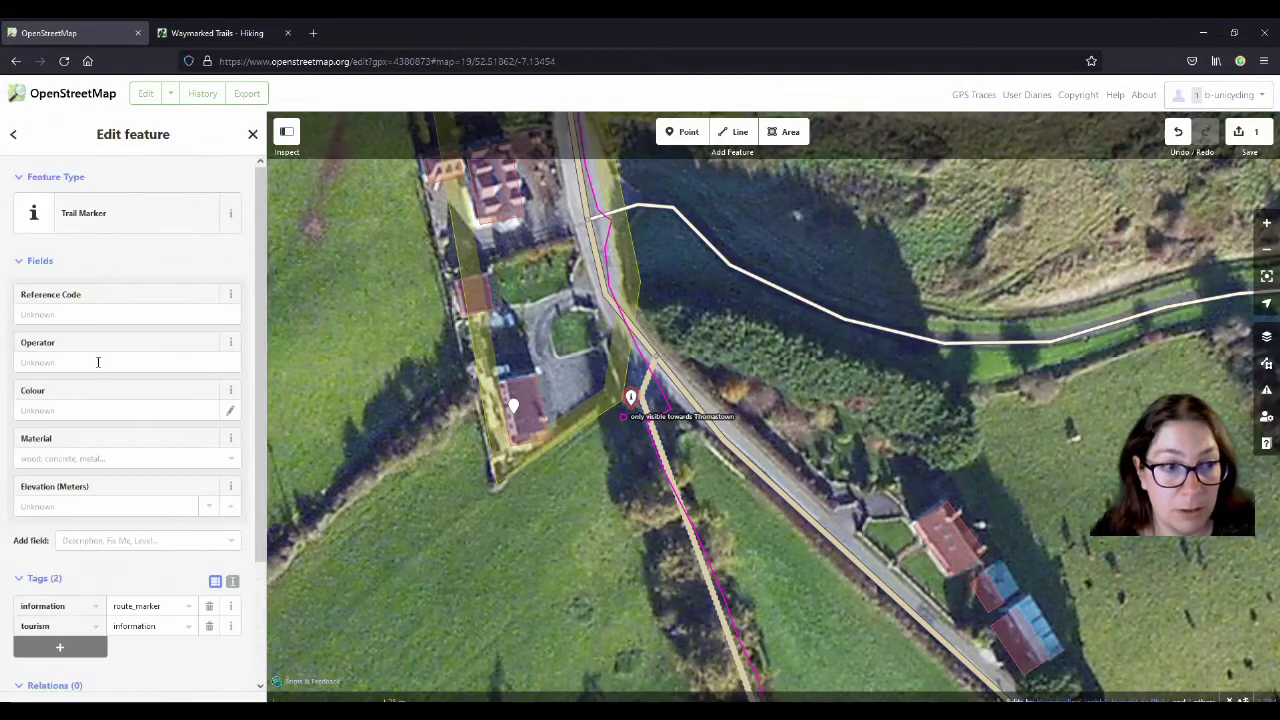
click(81, 411)
text(red)
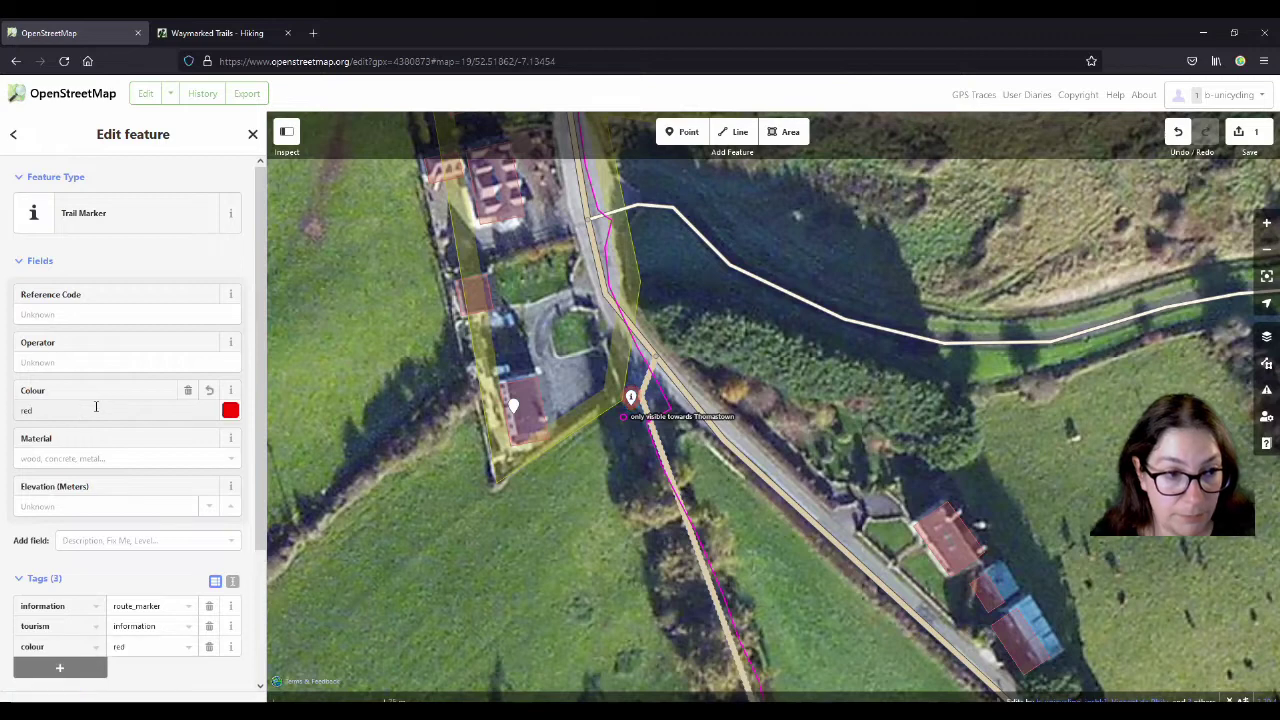
Add the red trail marker to the Grennan Loop Walk walking route relation with the role route_marker.
scroll(106, 400, down, 3)
click(89, 577)
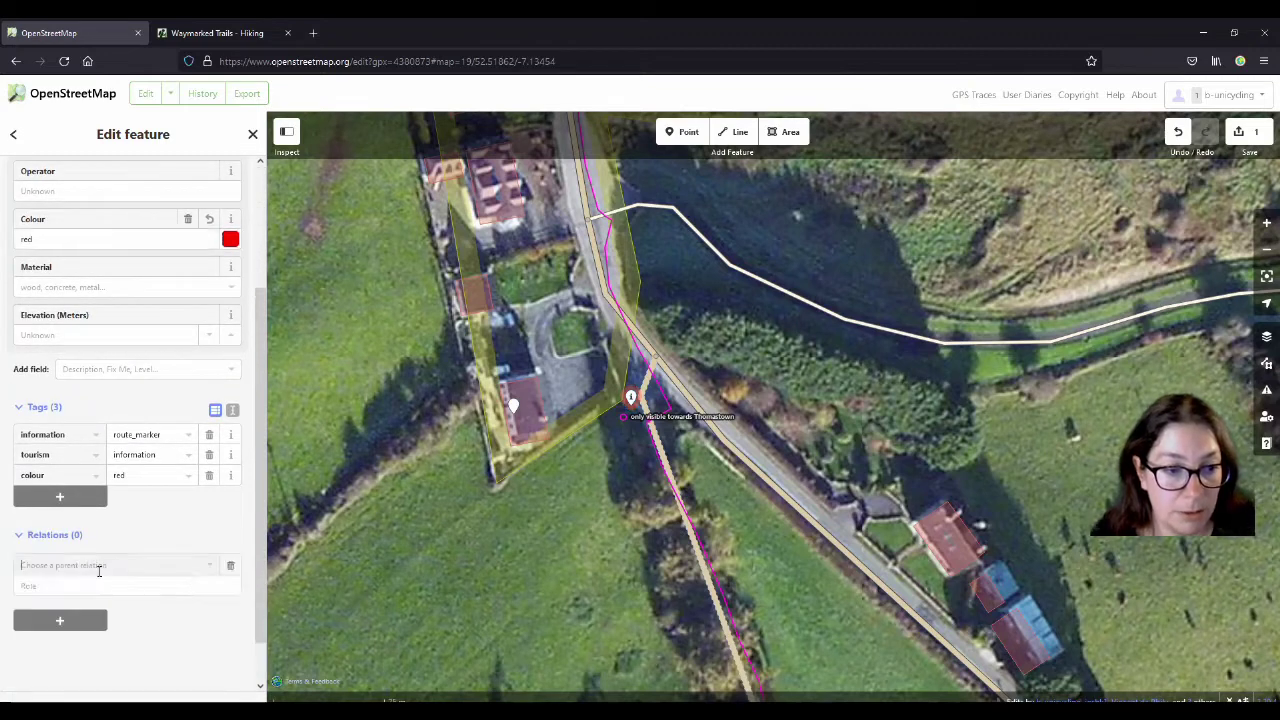
click(107, 566)
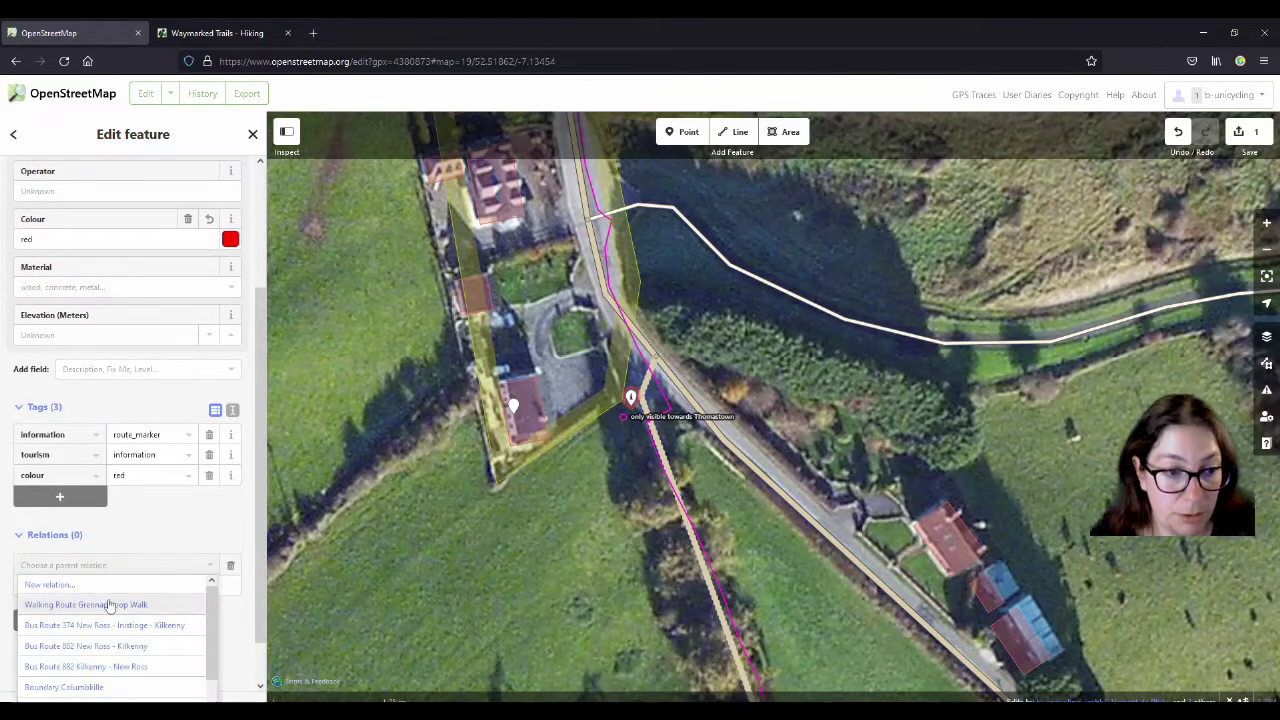
click(108, 605)
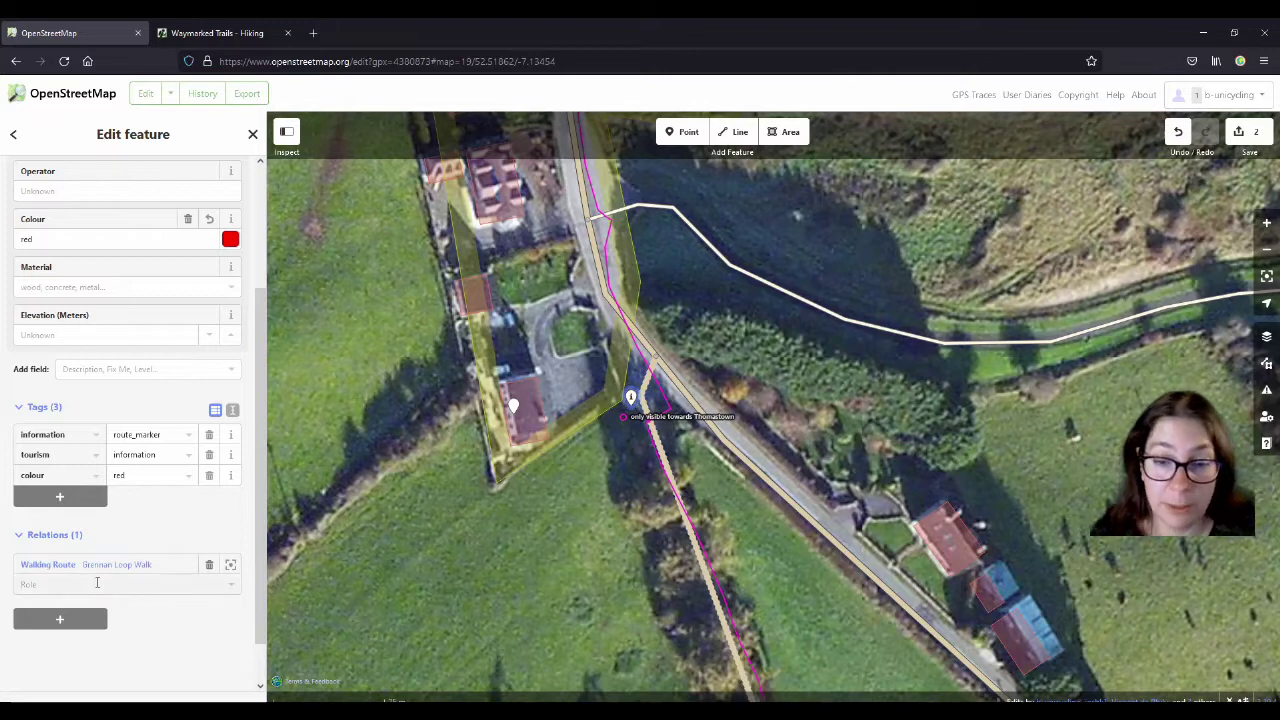
click(97, 583)
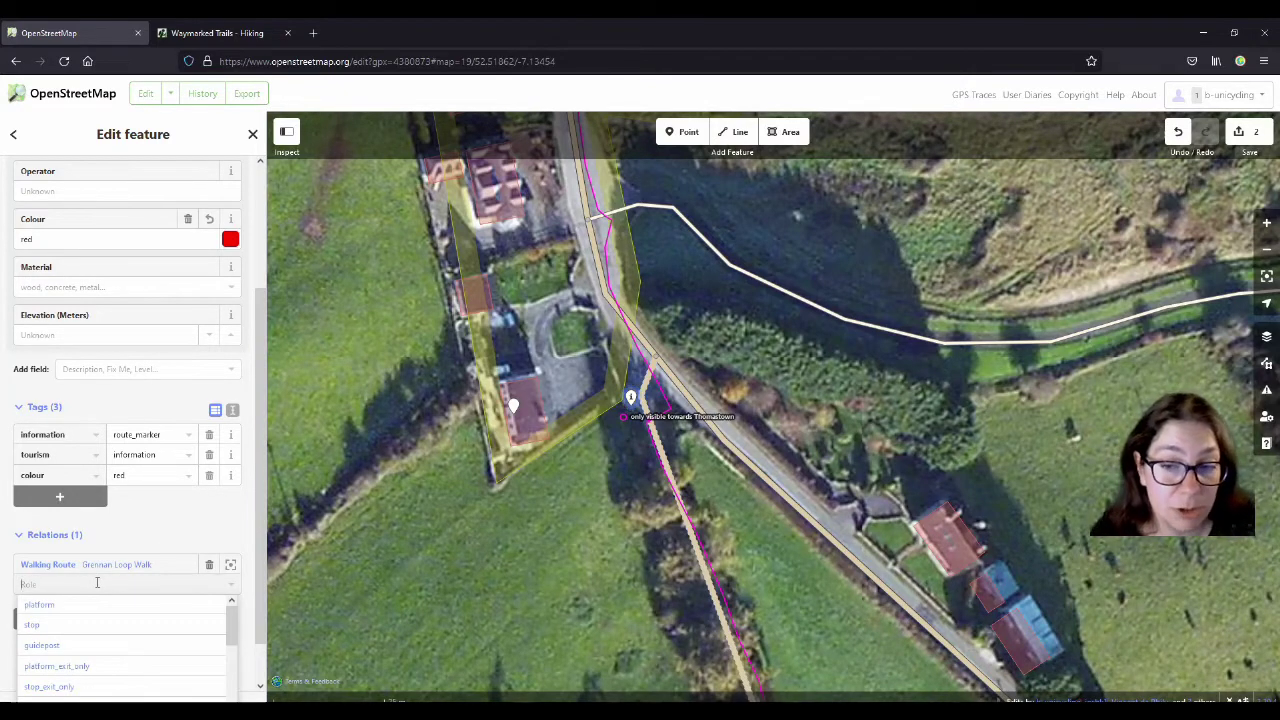
click(215, 33)
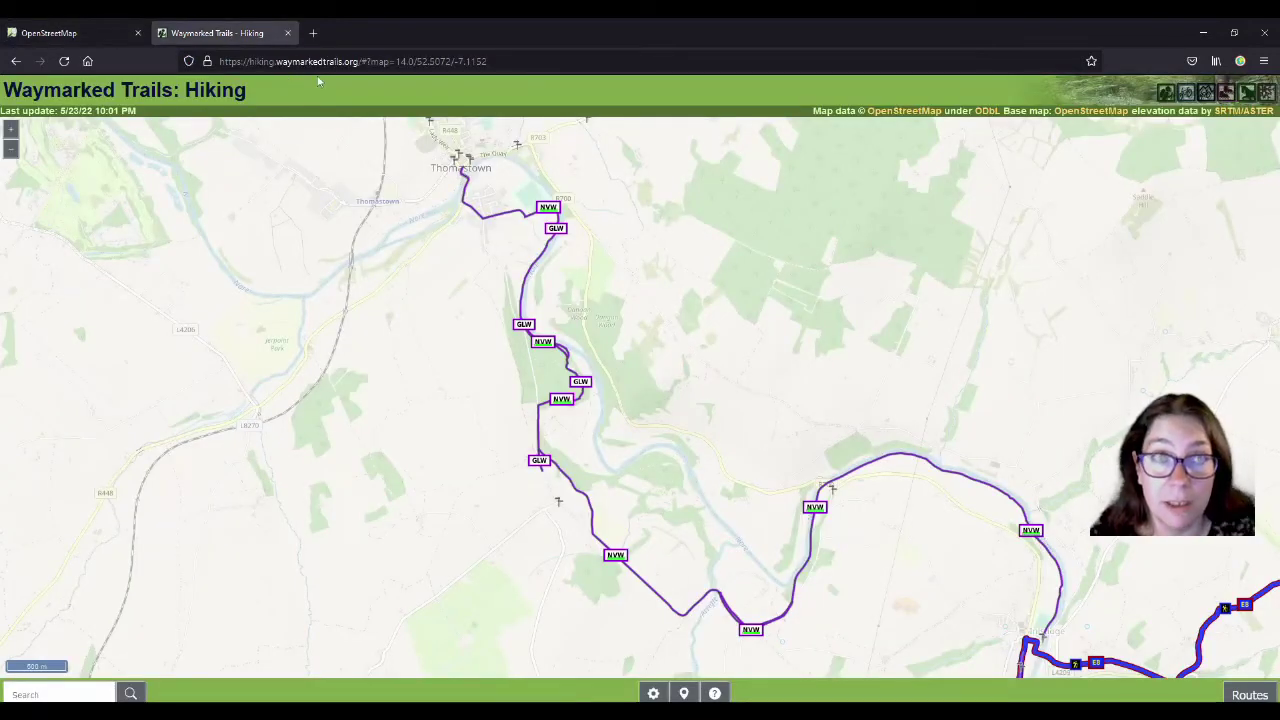
click(86, 37)
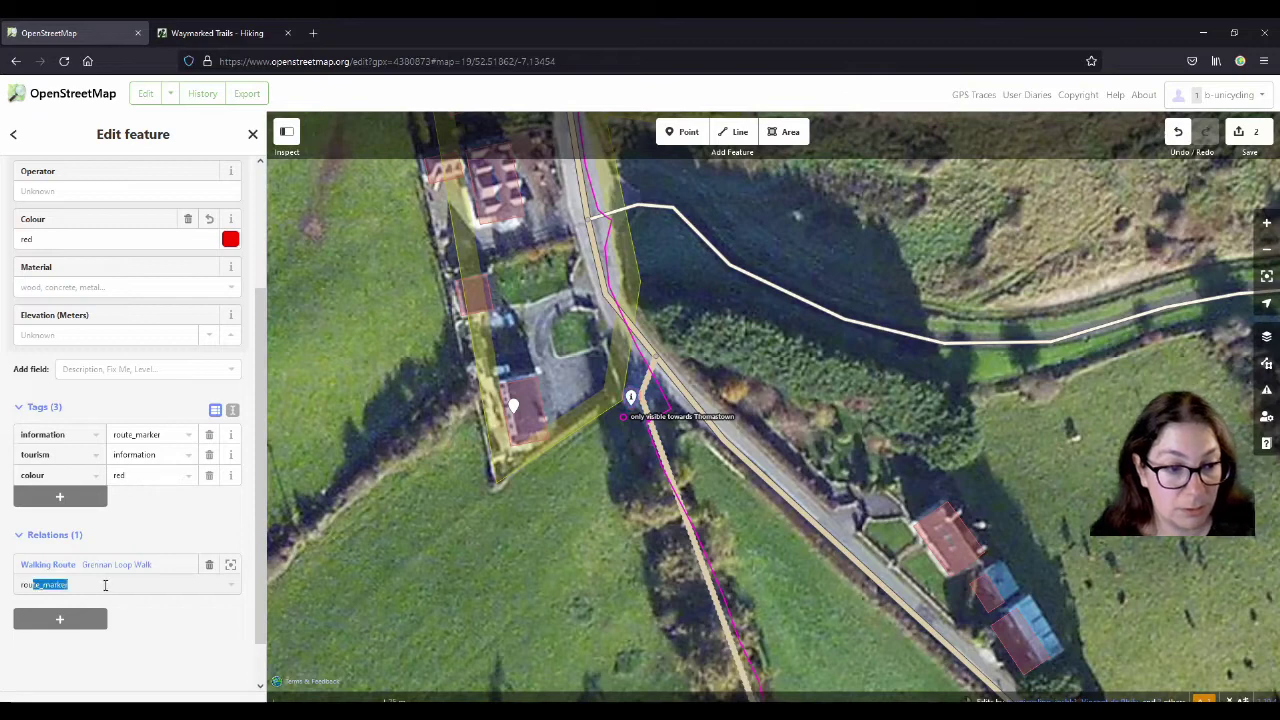
click(541, 587)
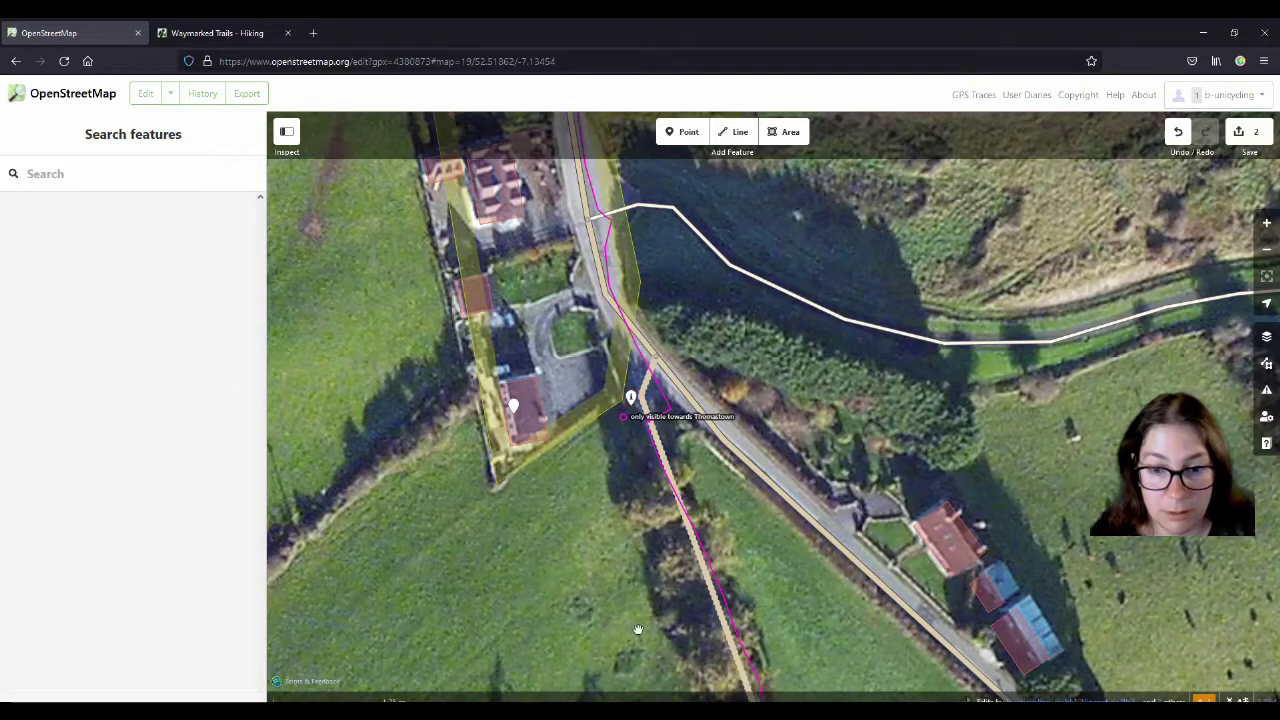
Select the side road running south from the "only visible towards Thomastown" waypoint and bring up its tags and relations.
drag(638, 630, 552, 441)
drag(540, 213, 565, 291)
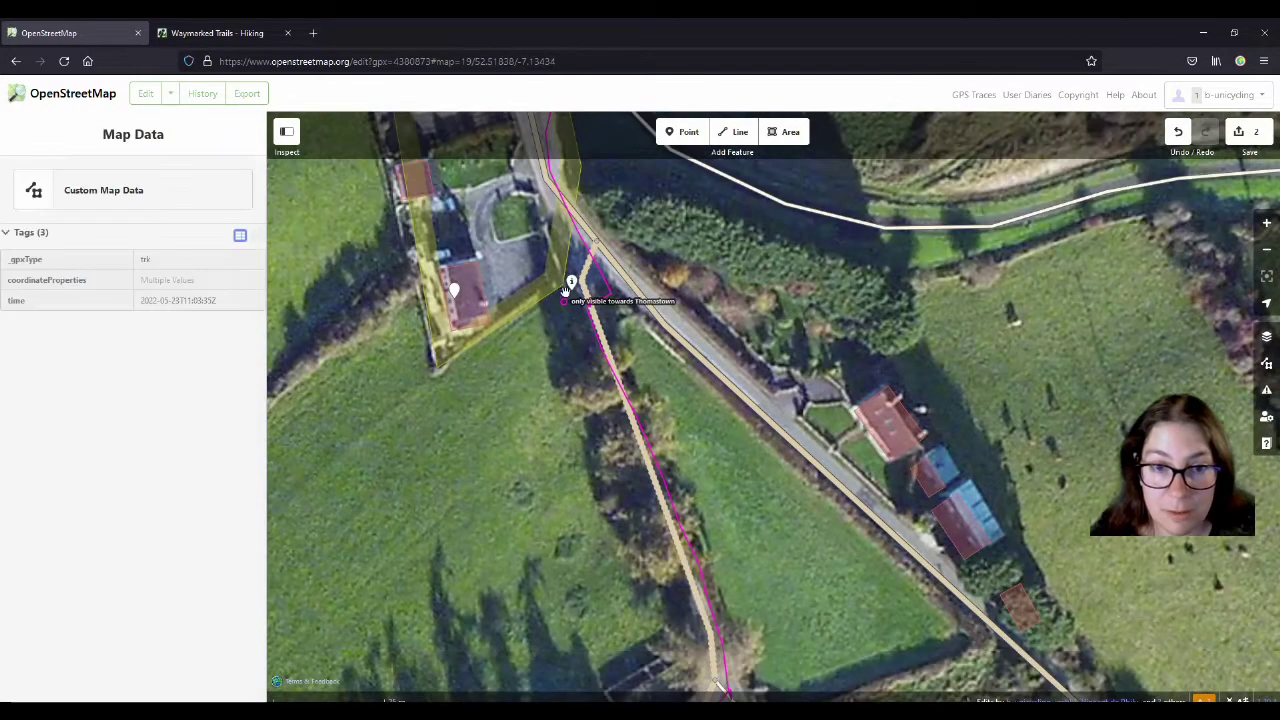
click(588, 271)
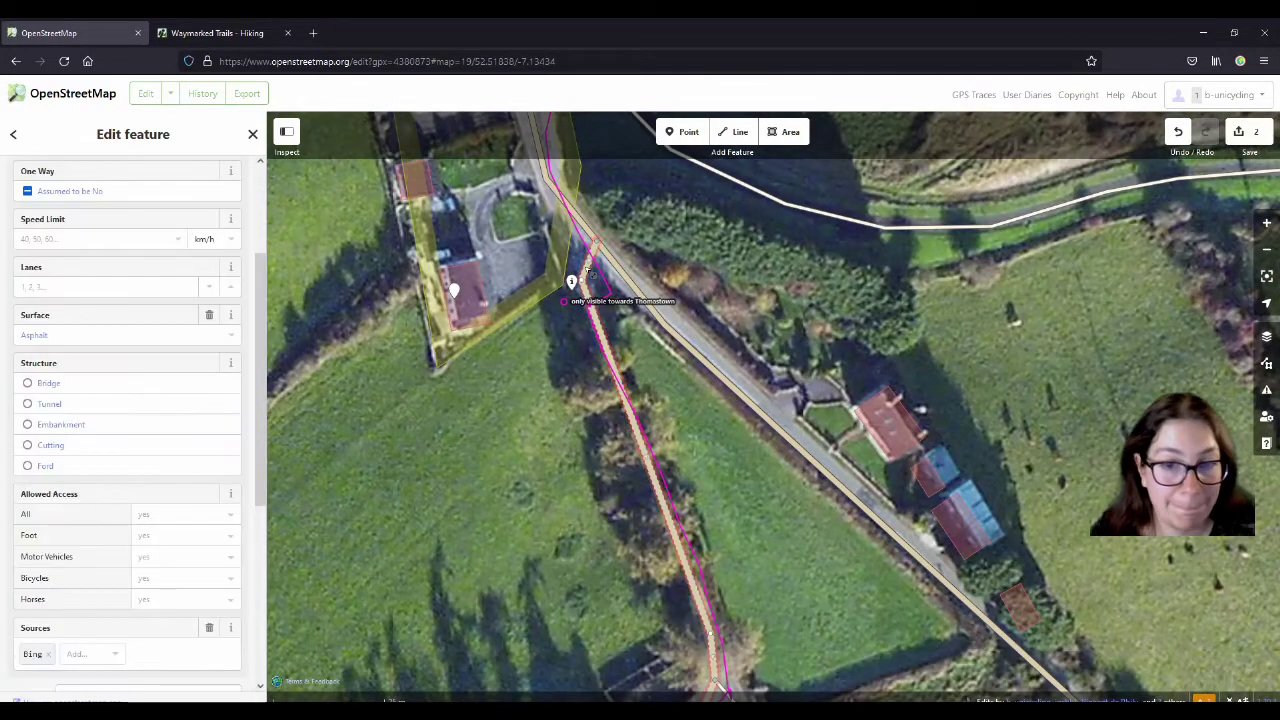
scroll(200, 440, down, 5)
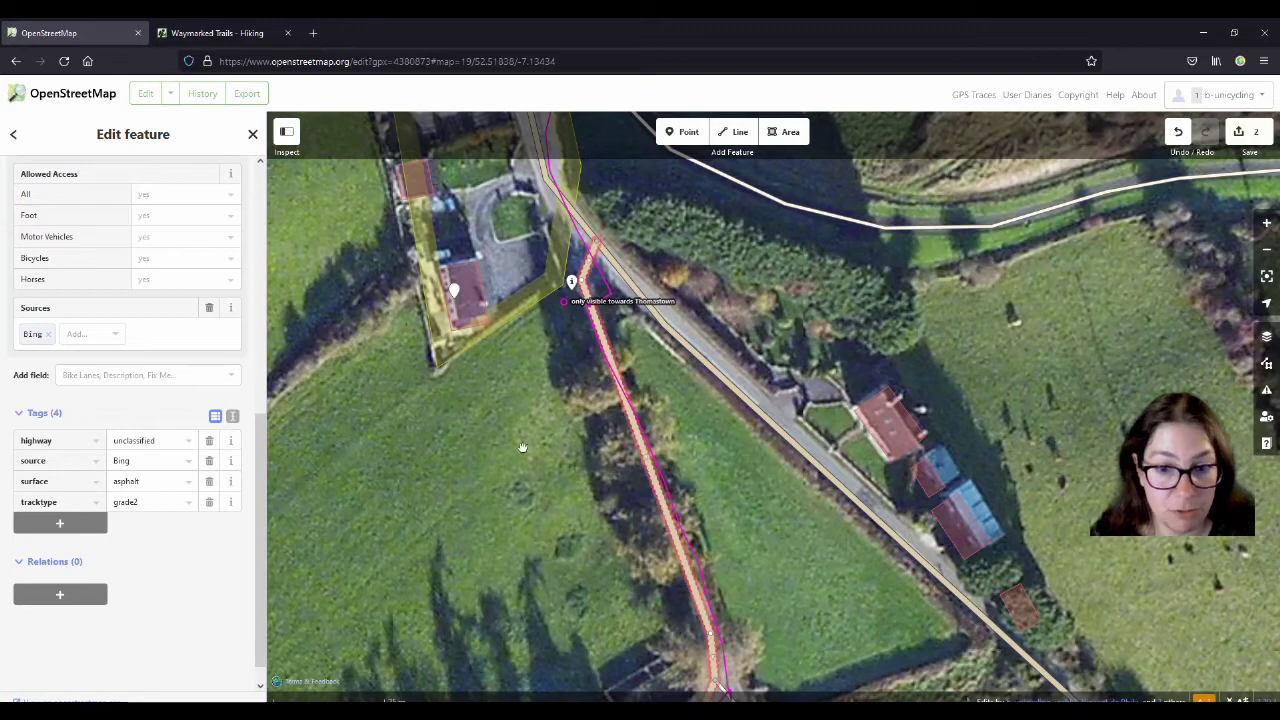
Examine the selected road against the GPS trace south past the "towards Thomastown" waypoint and back north to the Grennan walk & NVW junction.
scroll(522, 447, down, 5)
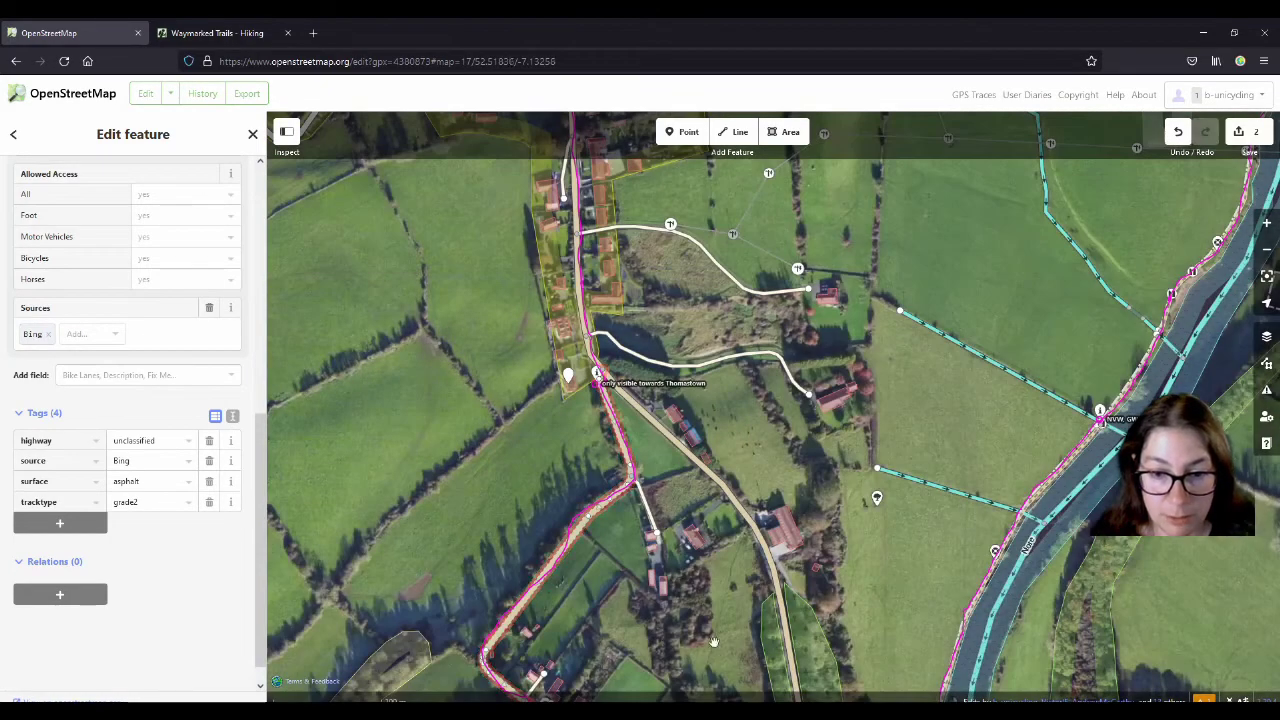
drag(713, 641, 690, 388)
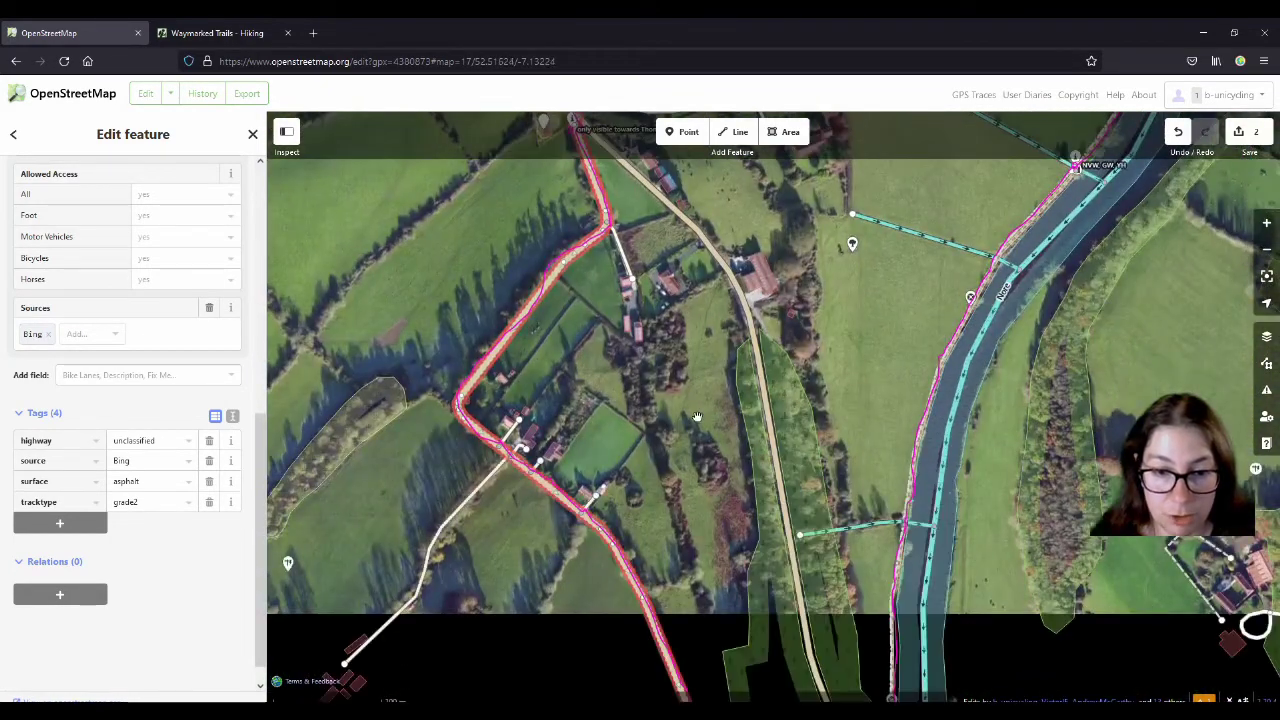
drag(704, 615, 563, 262)
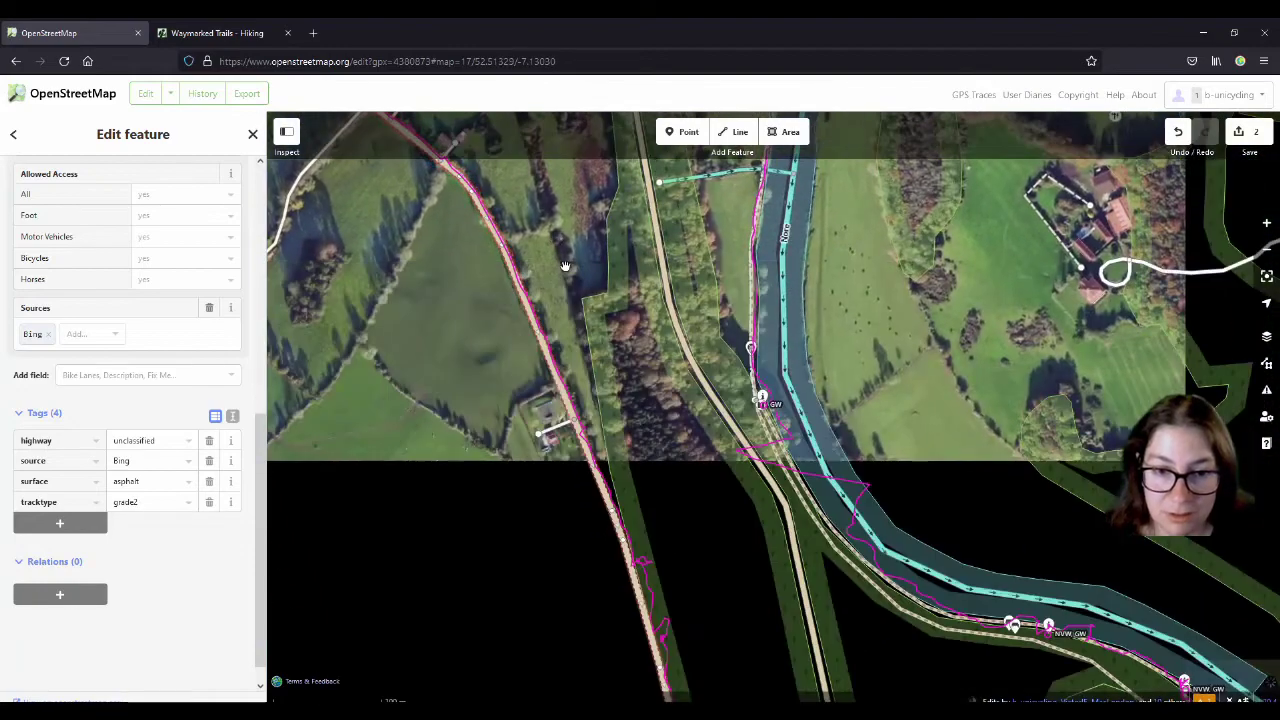
drag(754, 634, 637, 287)
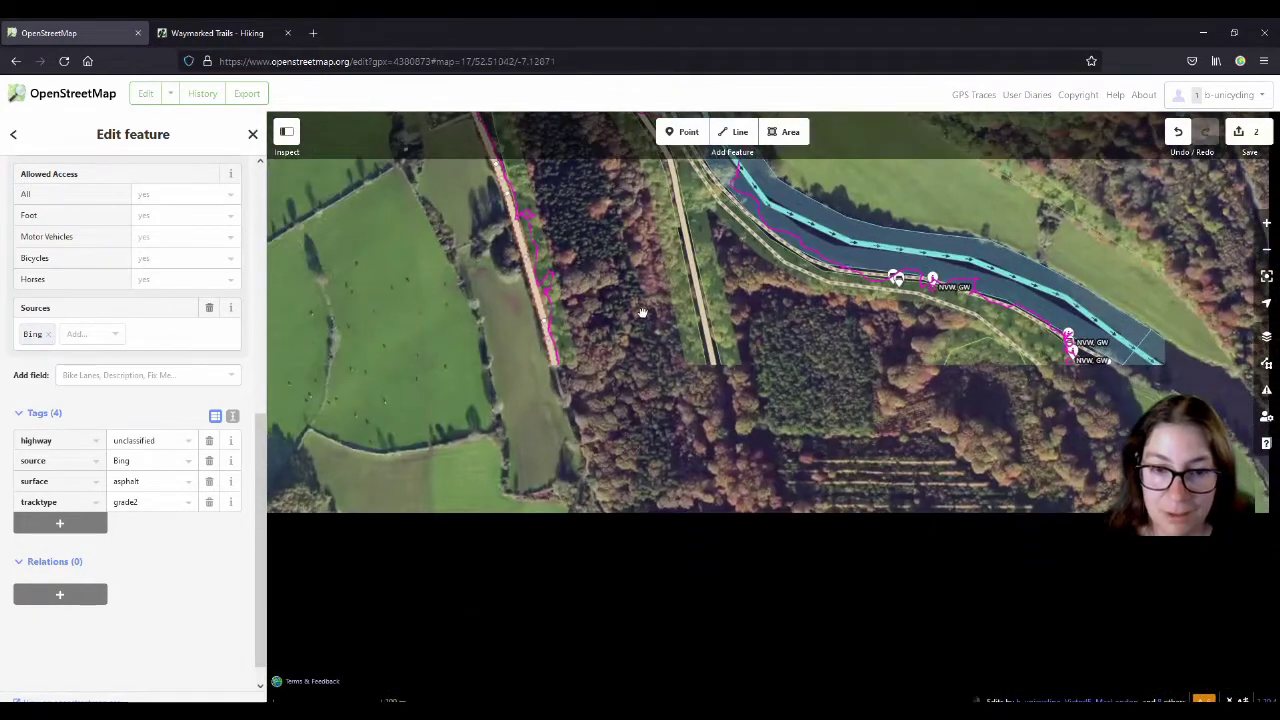
drag(707, 623, 587, 293)
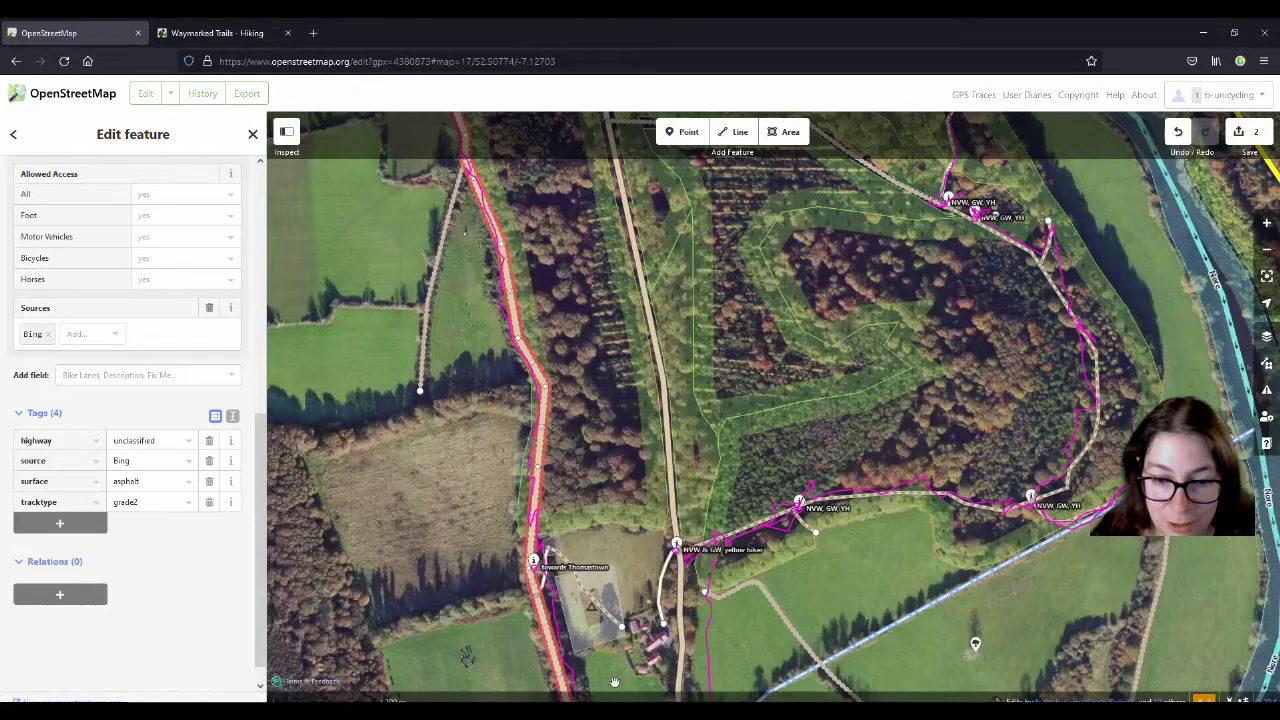
drag(615, 682, 615, 370)
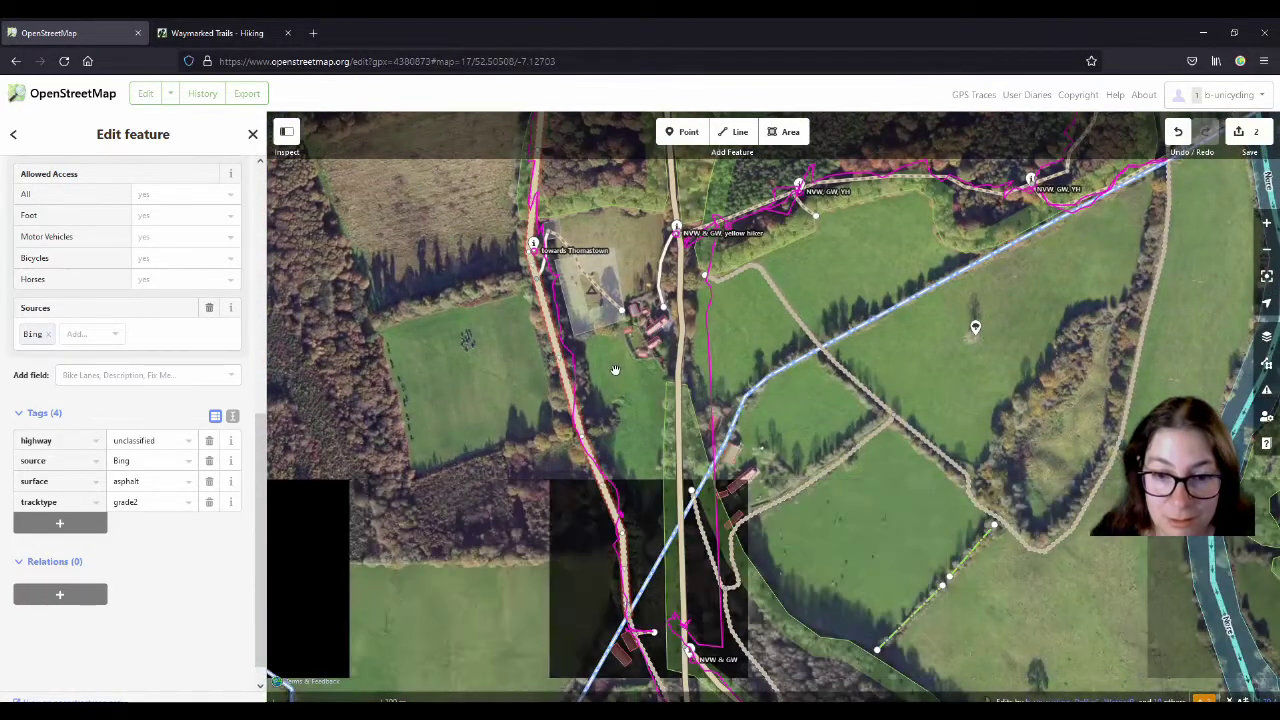
drag(615, 370, 709, 676)
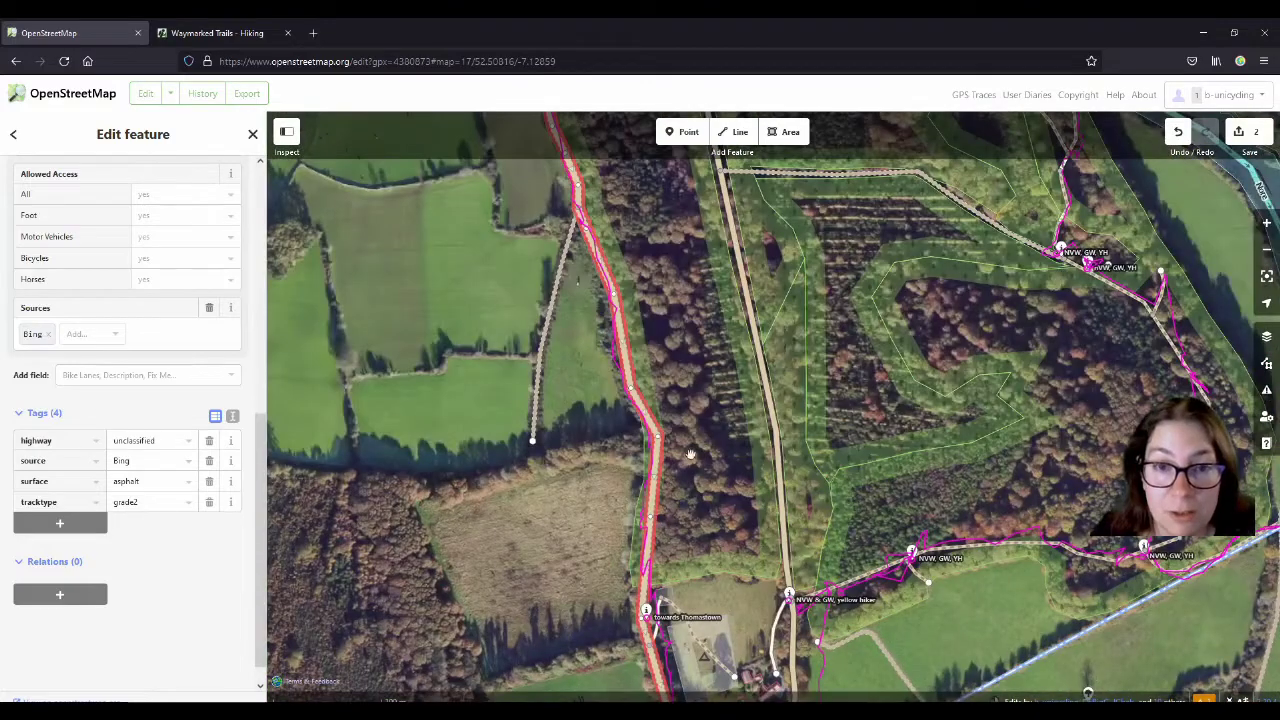
drag(655, 150, 671, 417)
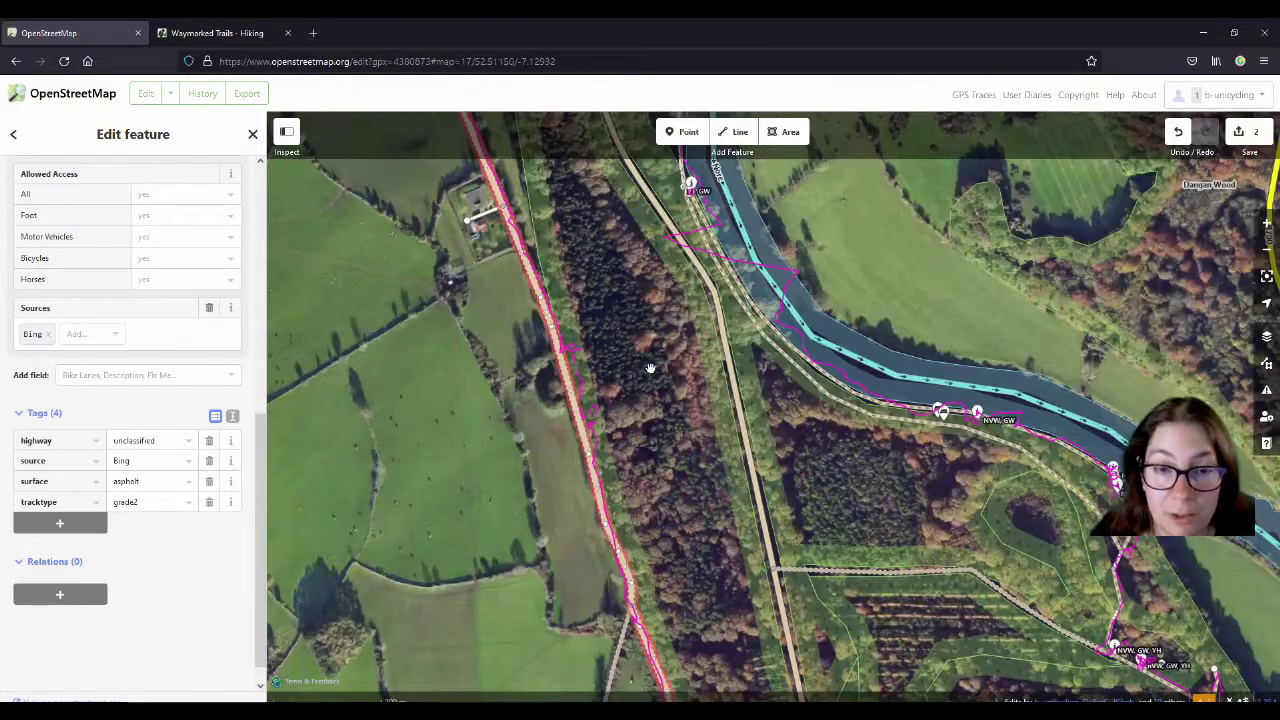
drag(522, 153, 727, 662)
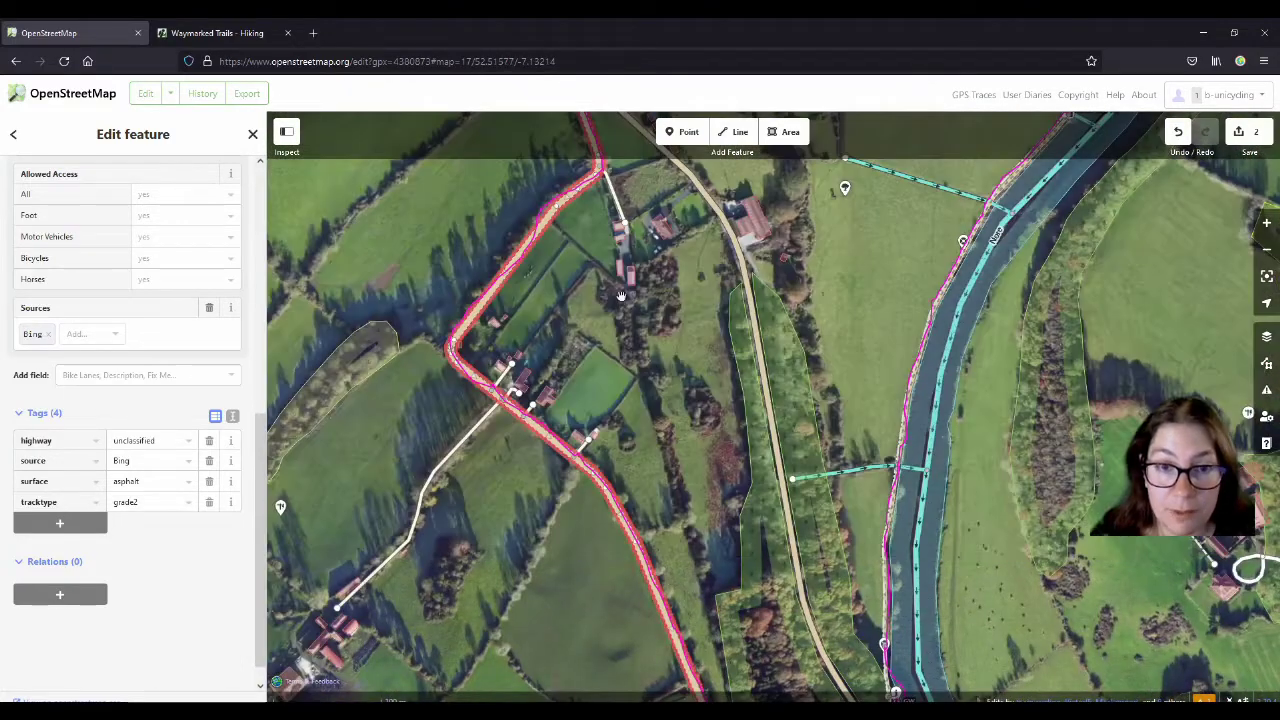
drag(642, 266, 674, 558)
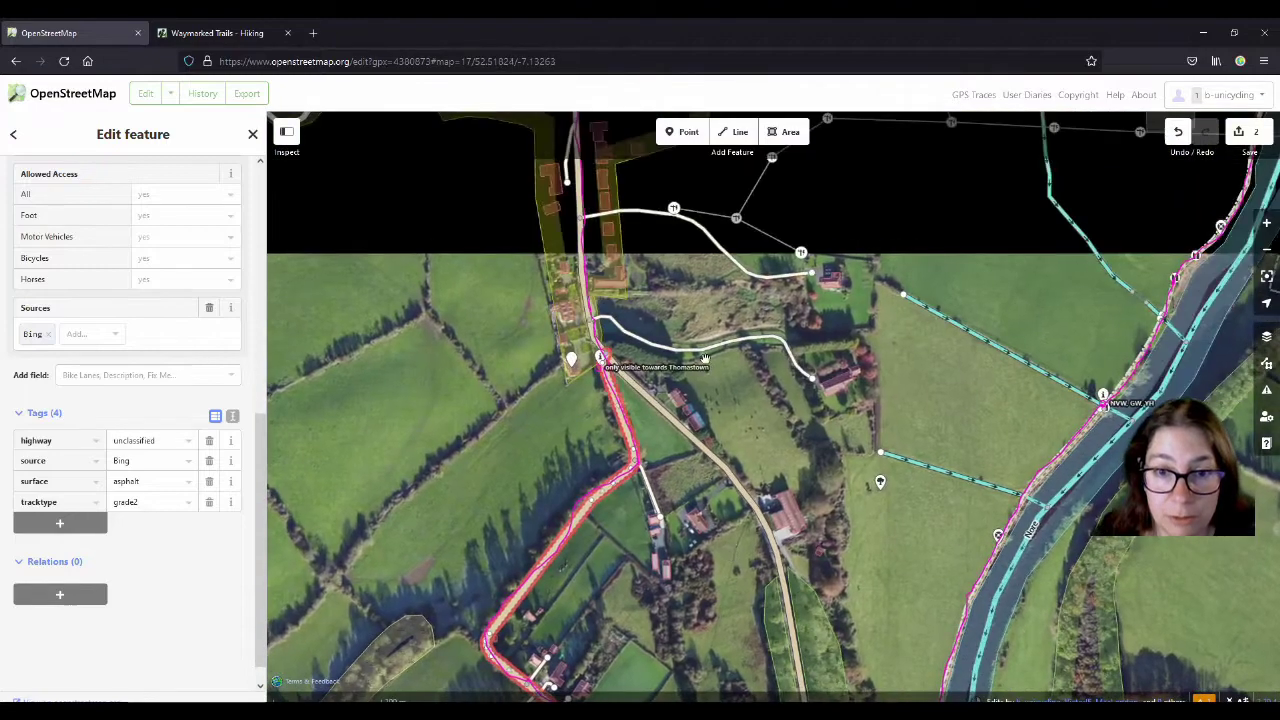
drag(664, 280, 634, 458)
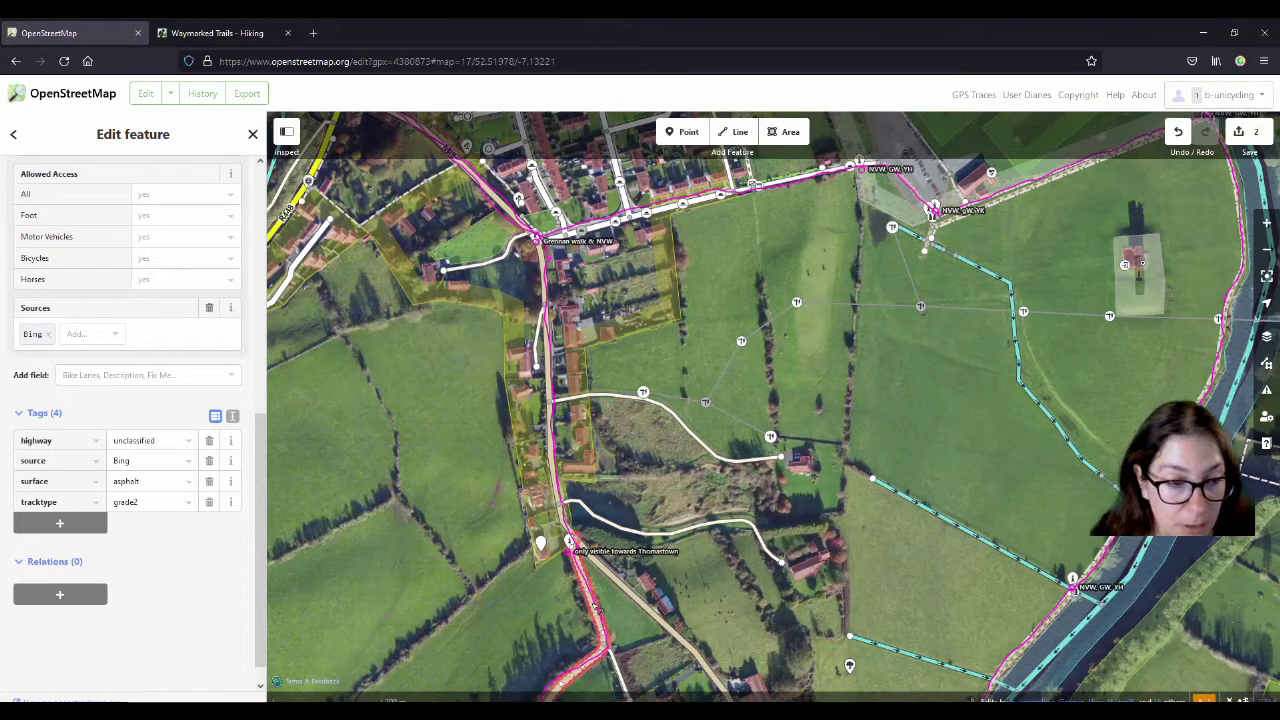
scroll(594, 605, up, 2)
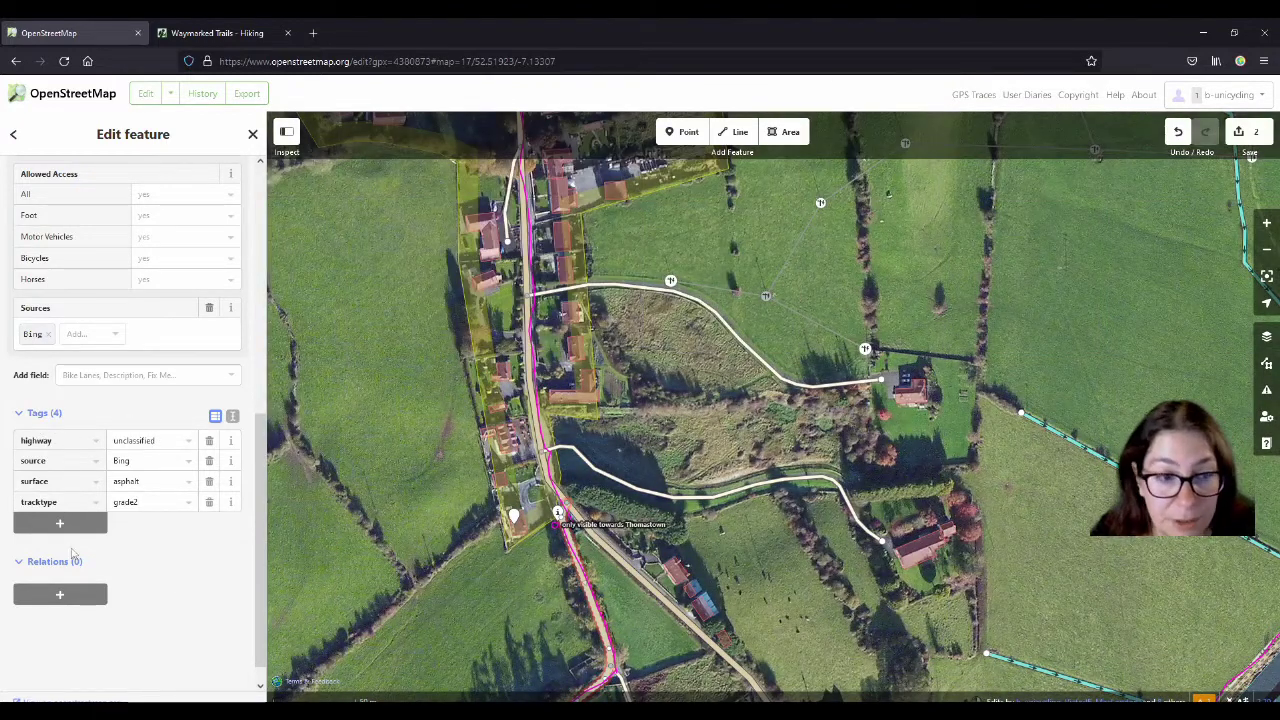
Add the selected road to the Grennan Loop Walk walking route relation with the role main.
click(69, 598)
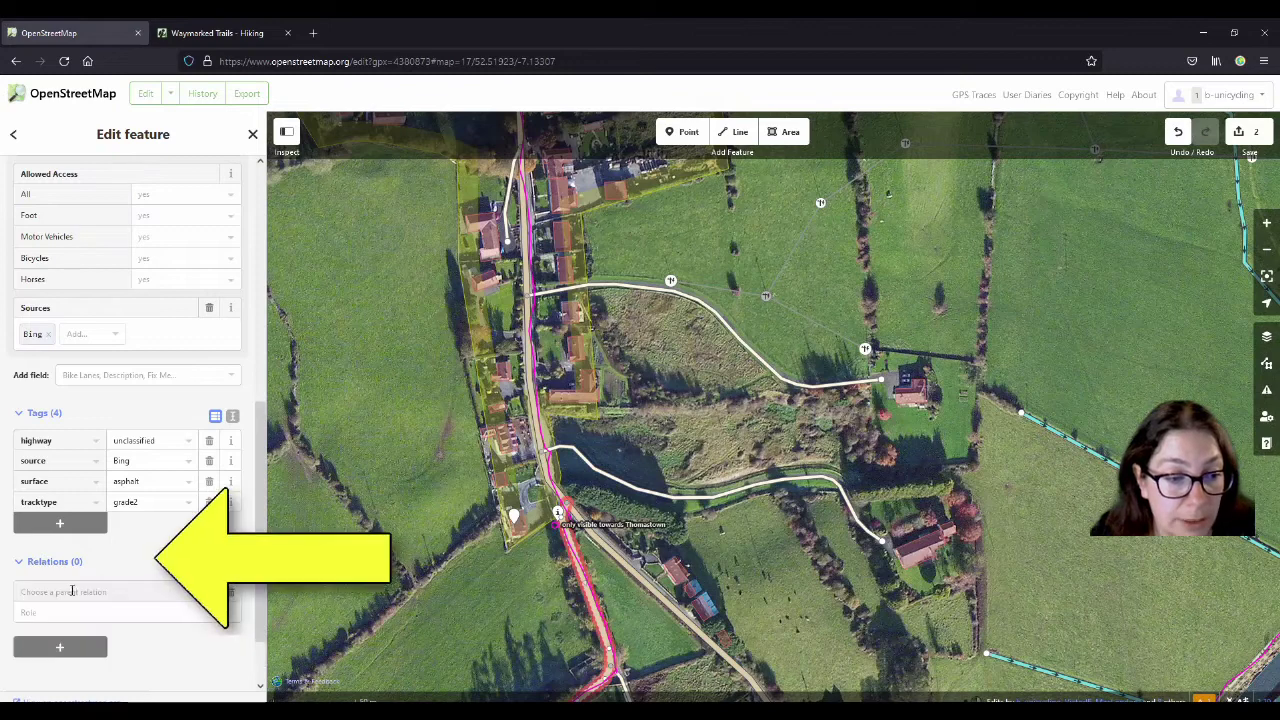
scroll(72, 591, down, 1)
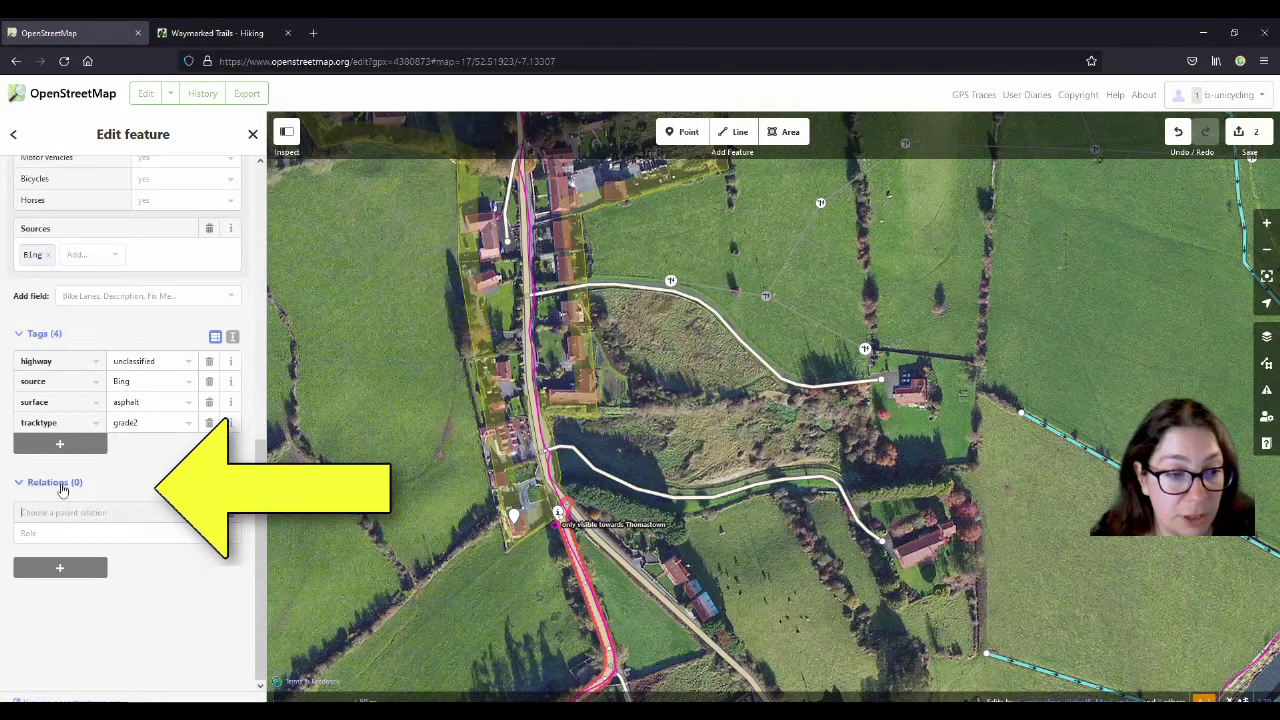
click(69, 512)
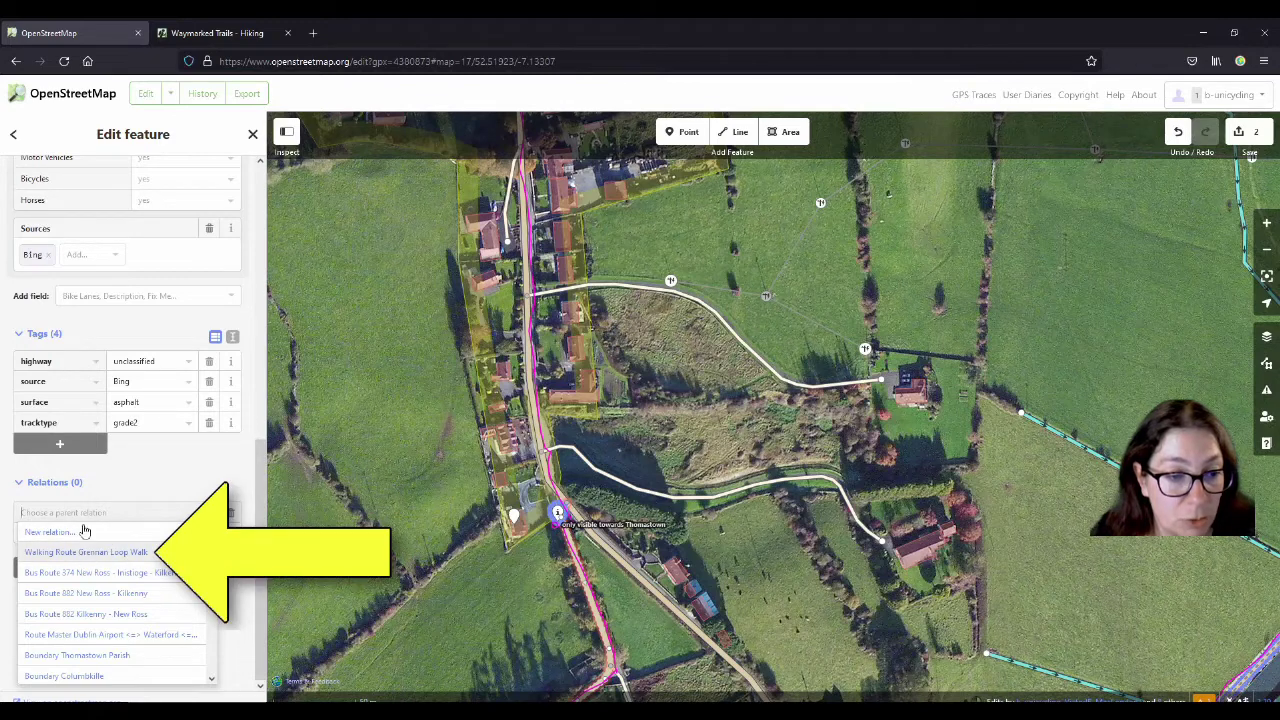
scroll(186, 569, down, 5)
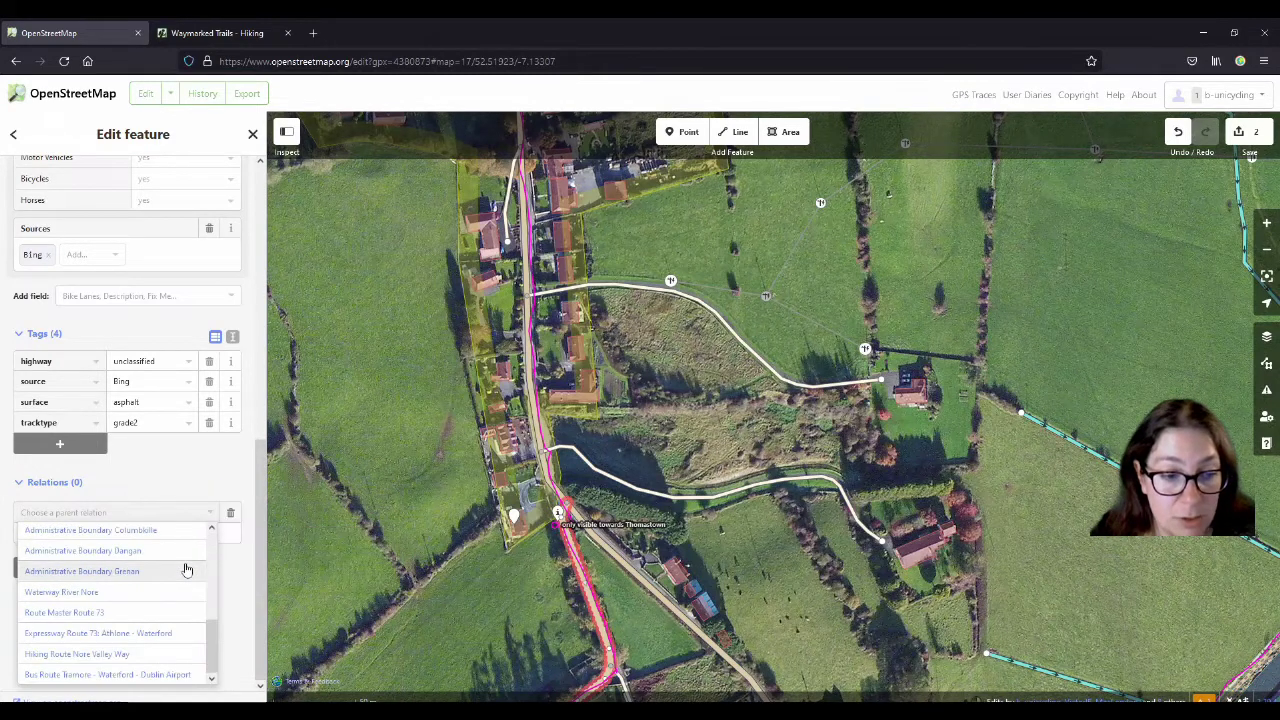
scroll(186, 569, up, 5)
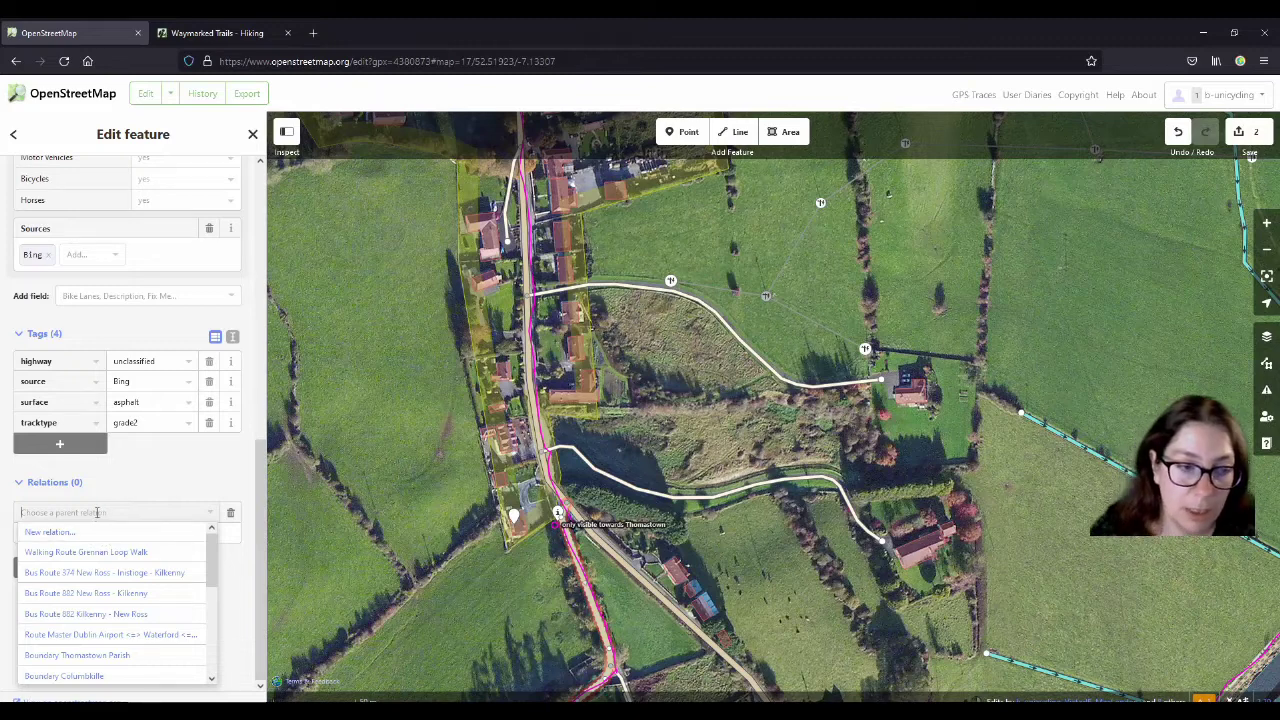
text(Grenn)
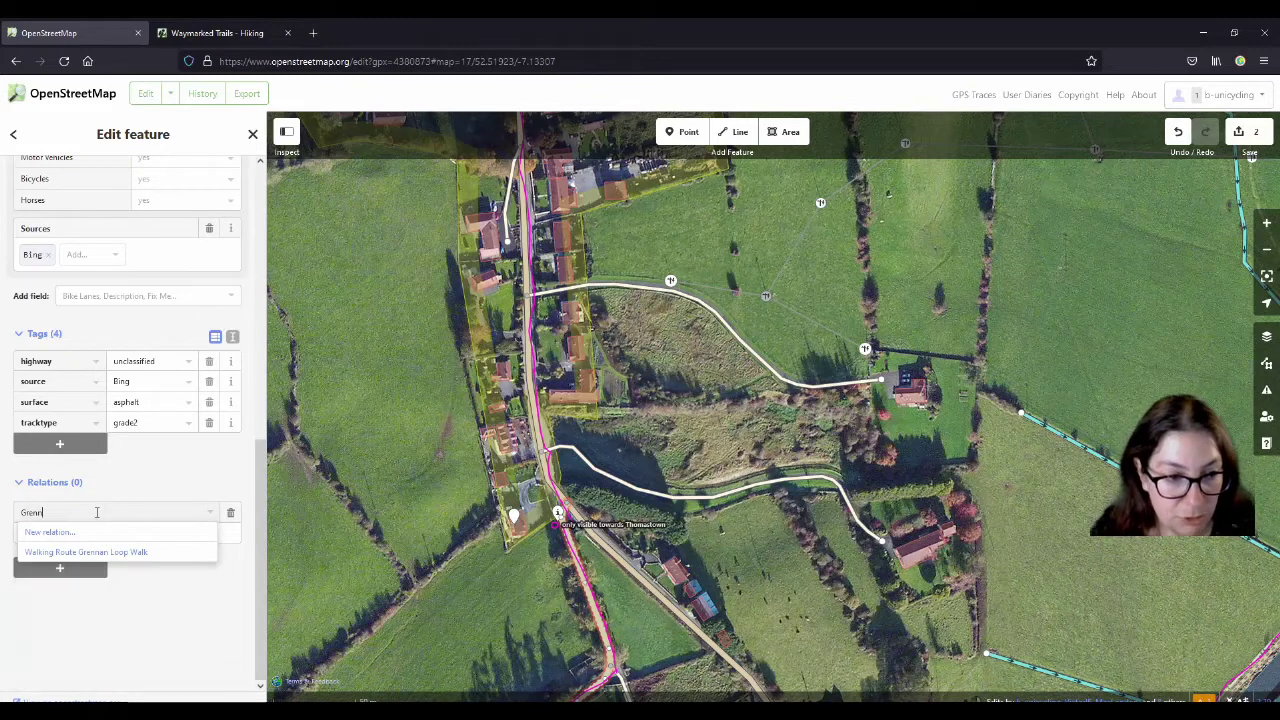
click(134, 556)
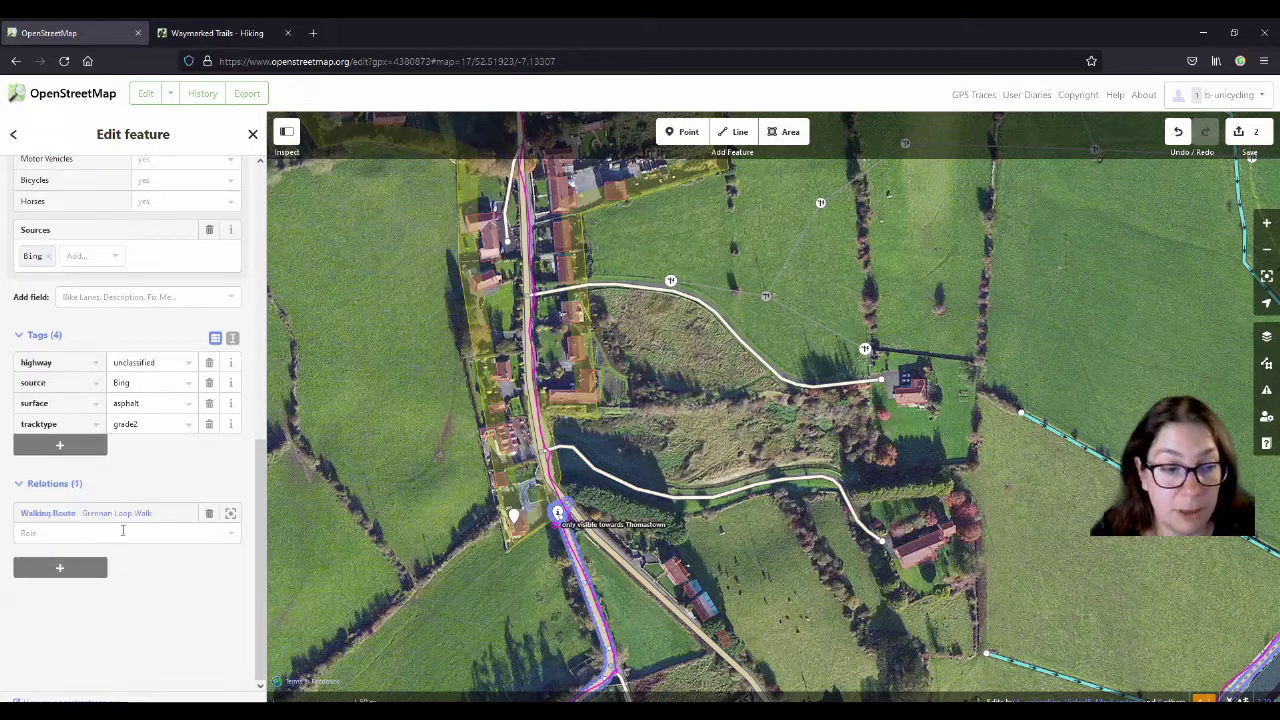
click(116, 534)
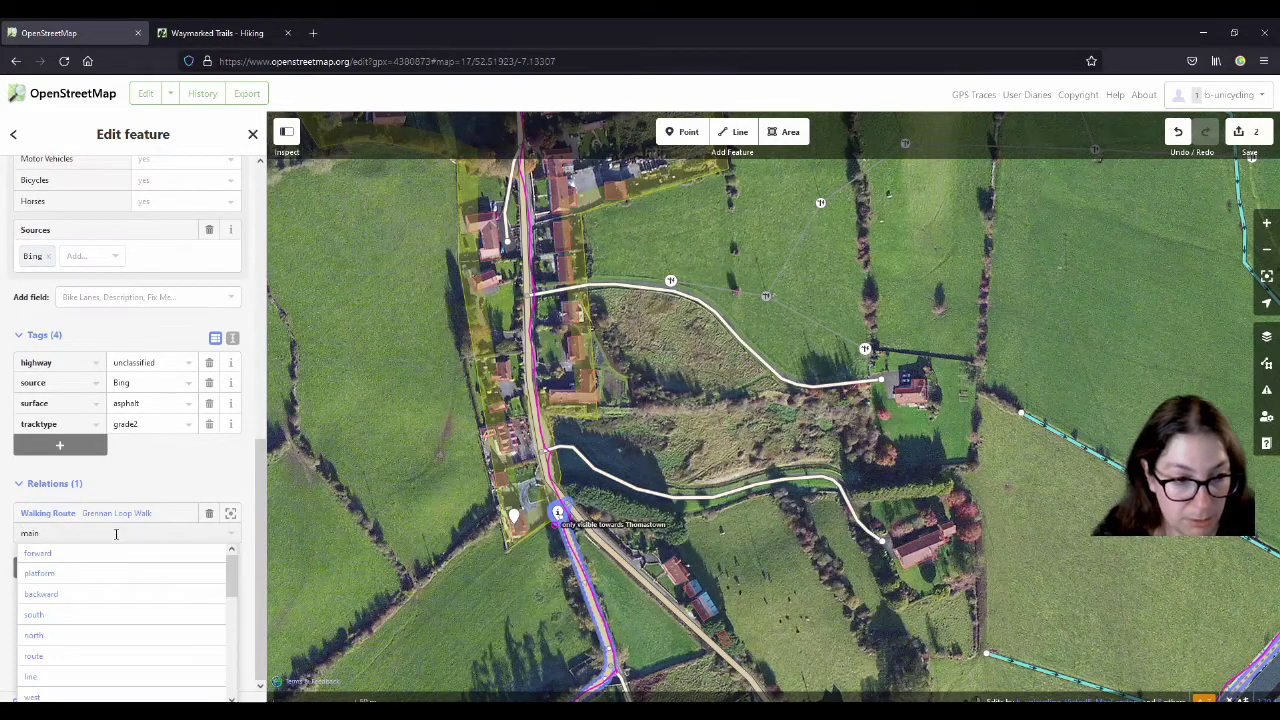
text(main)
key(Return)
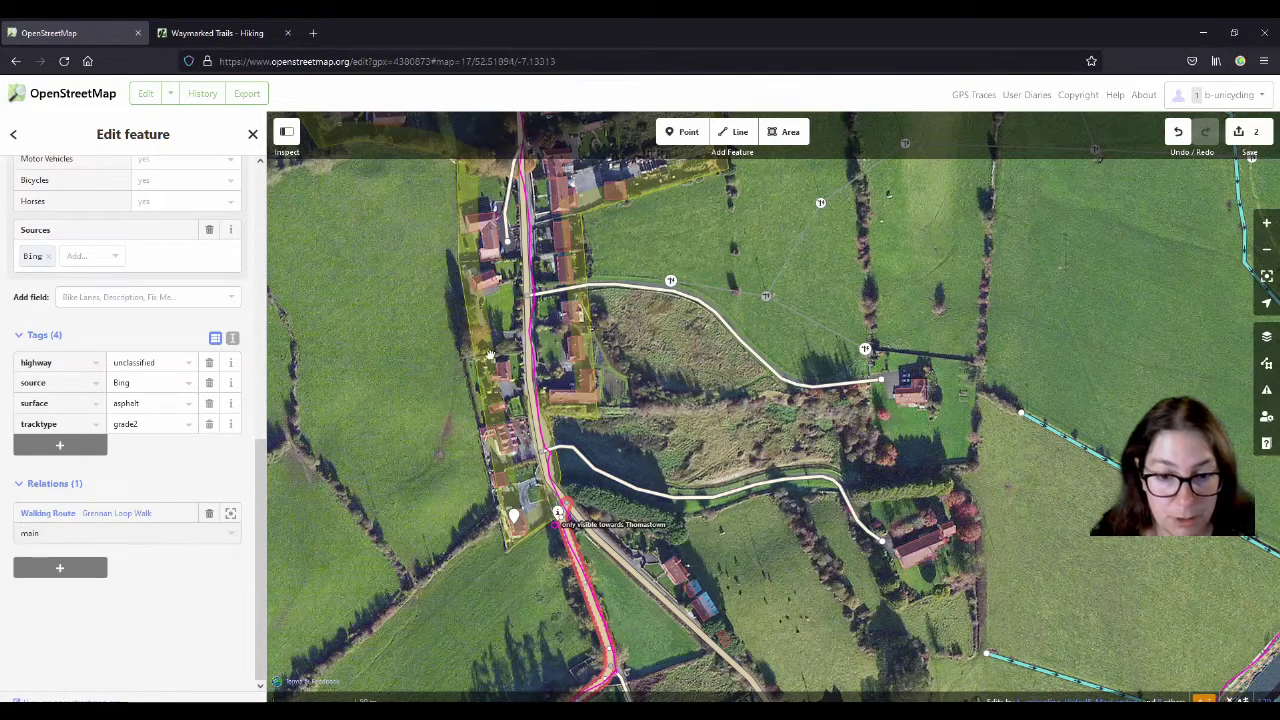
Follow the road south to the trail marker at the "towards Thomastown" waypoint and inspect that marker's tags and relation.
scroll(618, 645, down, 5)
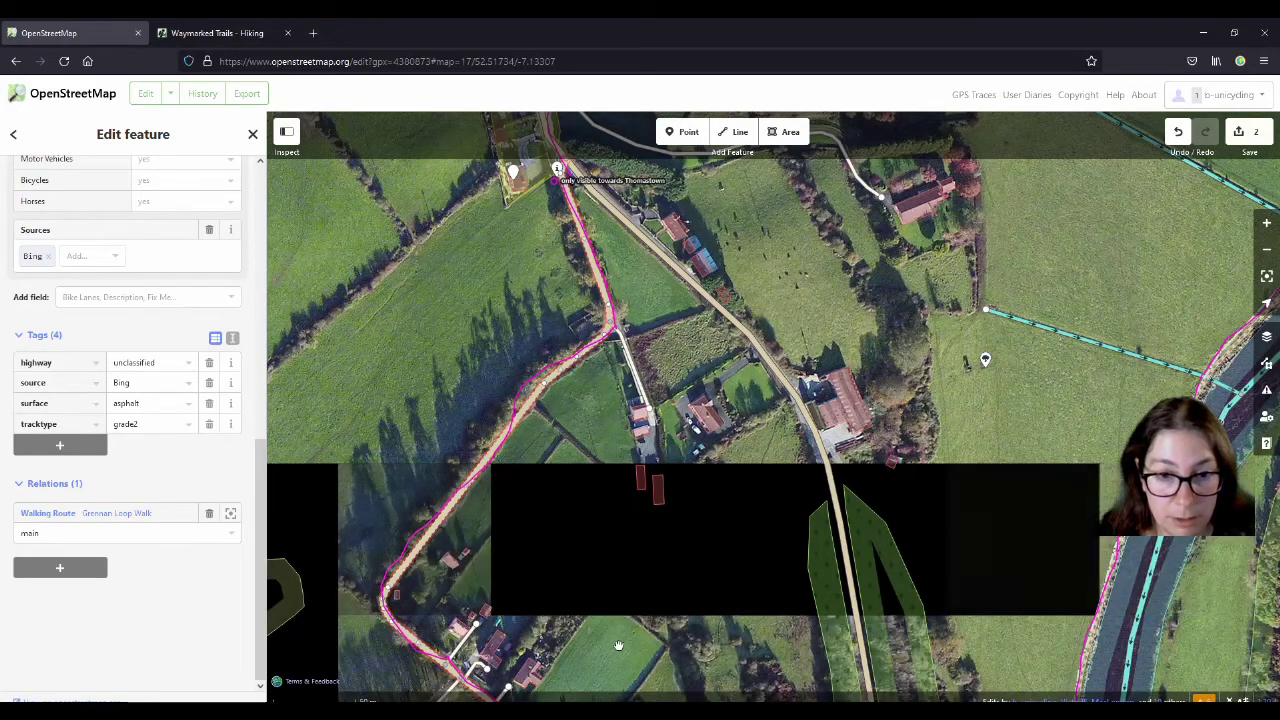
scroll(618, 645, down, 6)
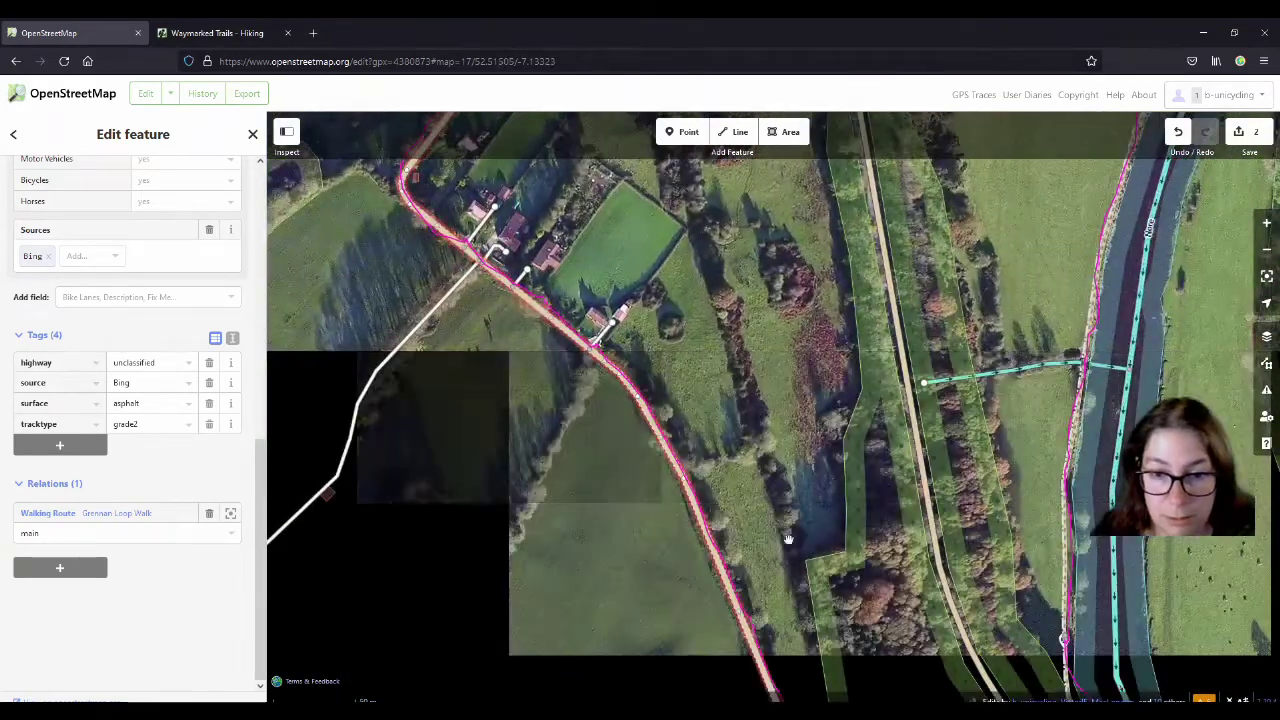
scroll(788, 539, down, 7)
scroll(788, 539, right, 5)
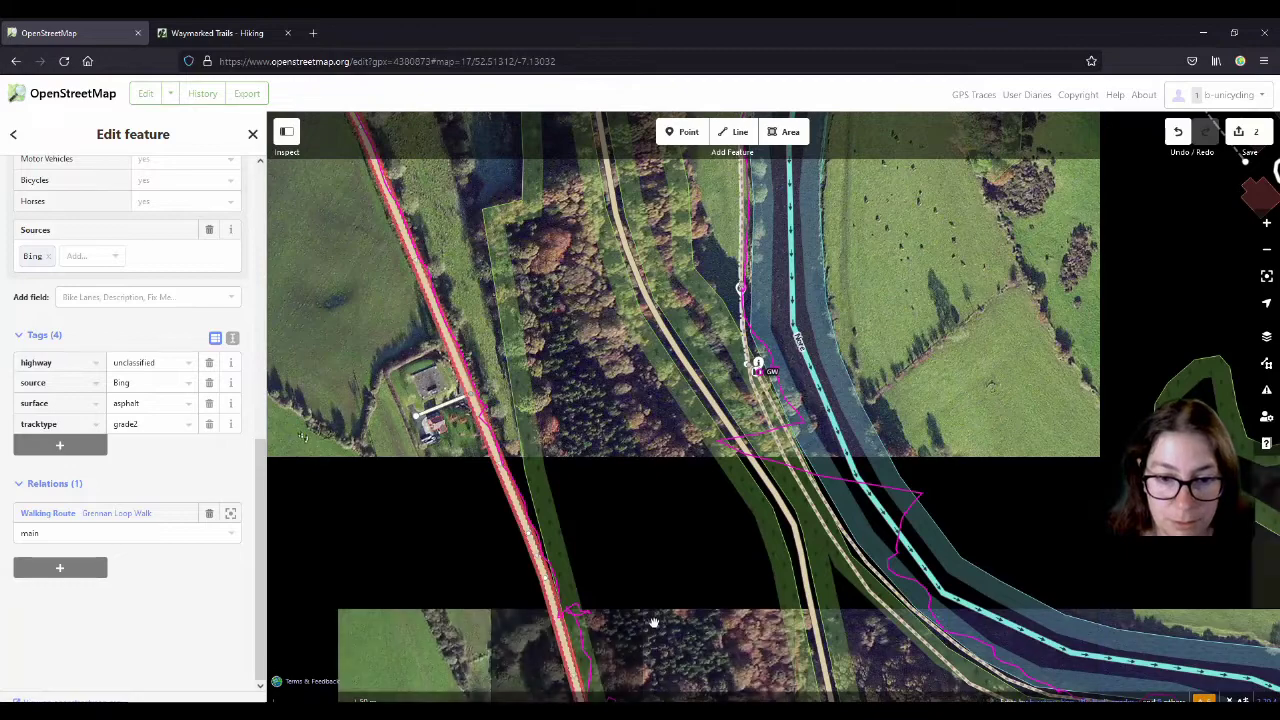
drag(652, 622, 662, 378)
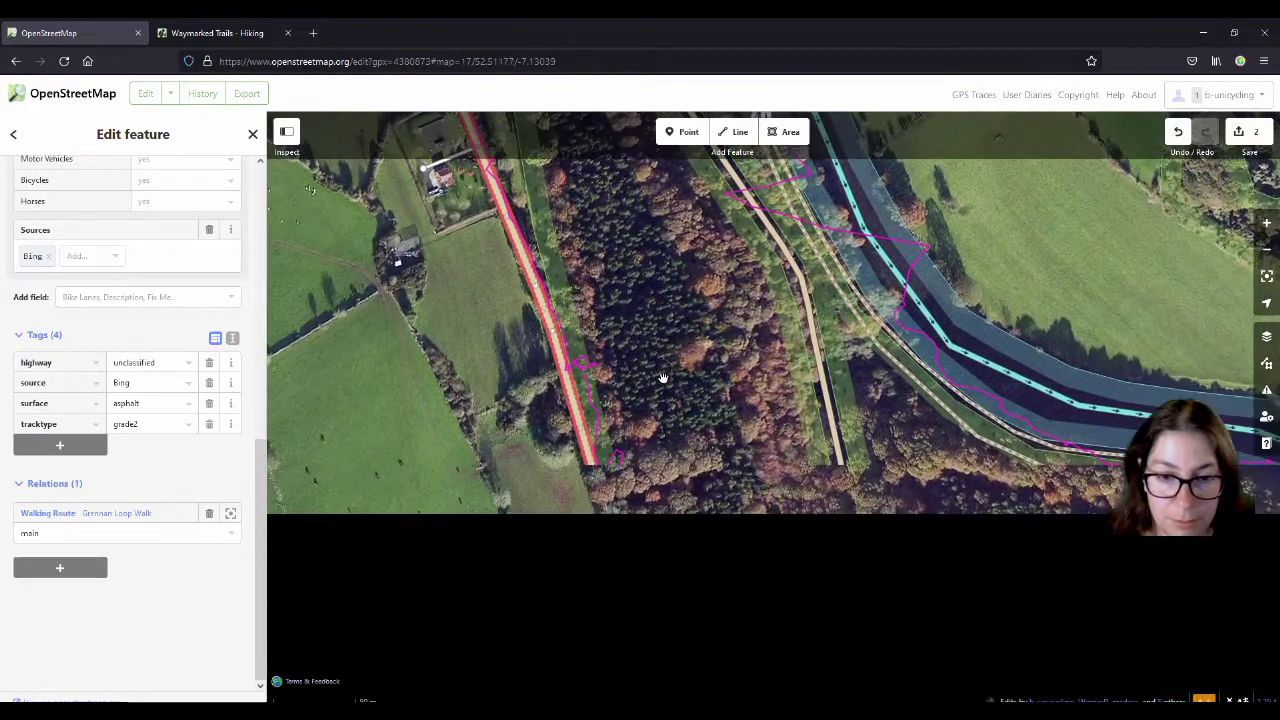
drag(700, 606, 614, 366)
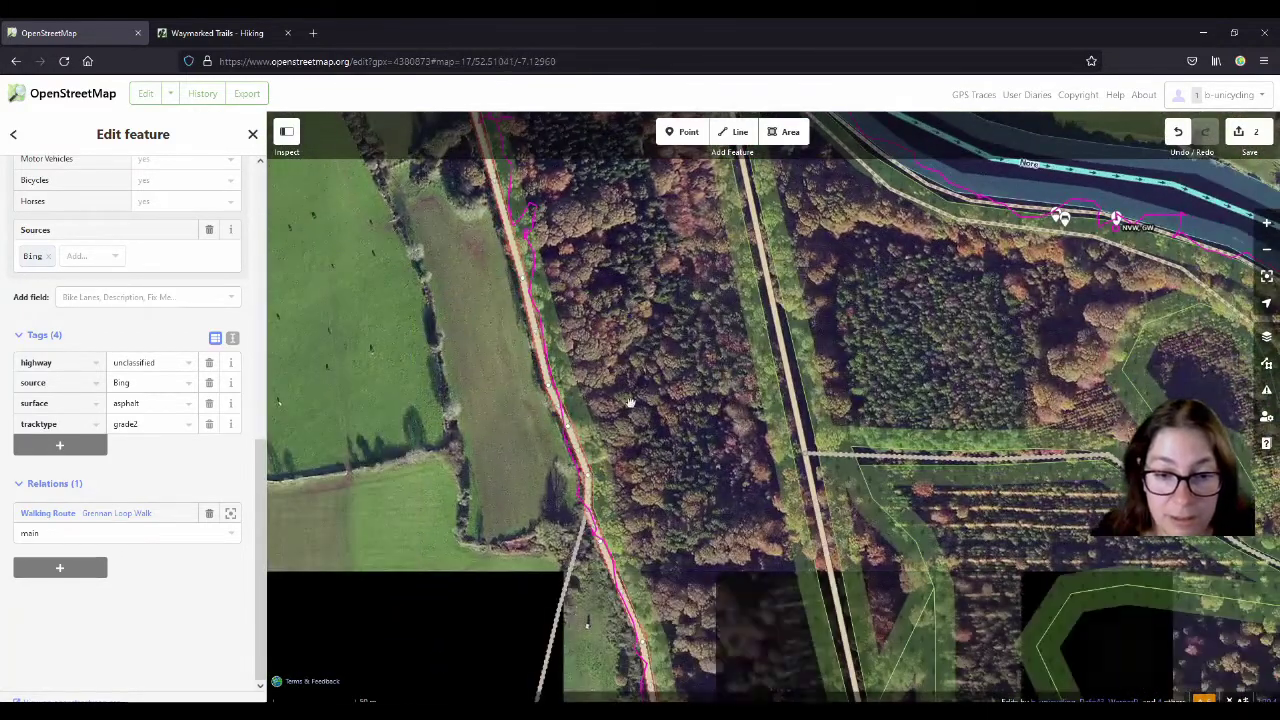
drag(690, 570, 582, 275)
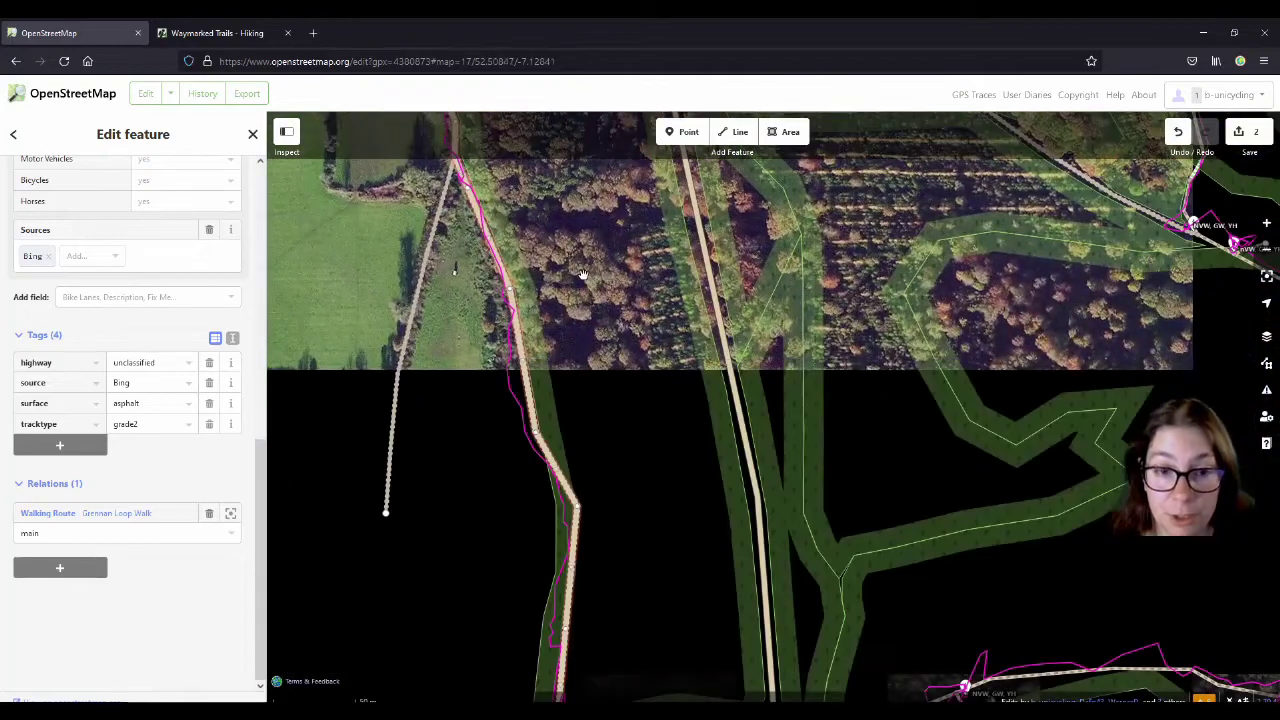
drag(654, 628, 637, 300)
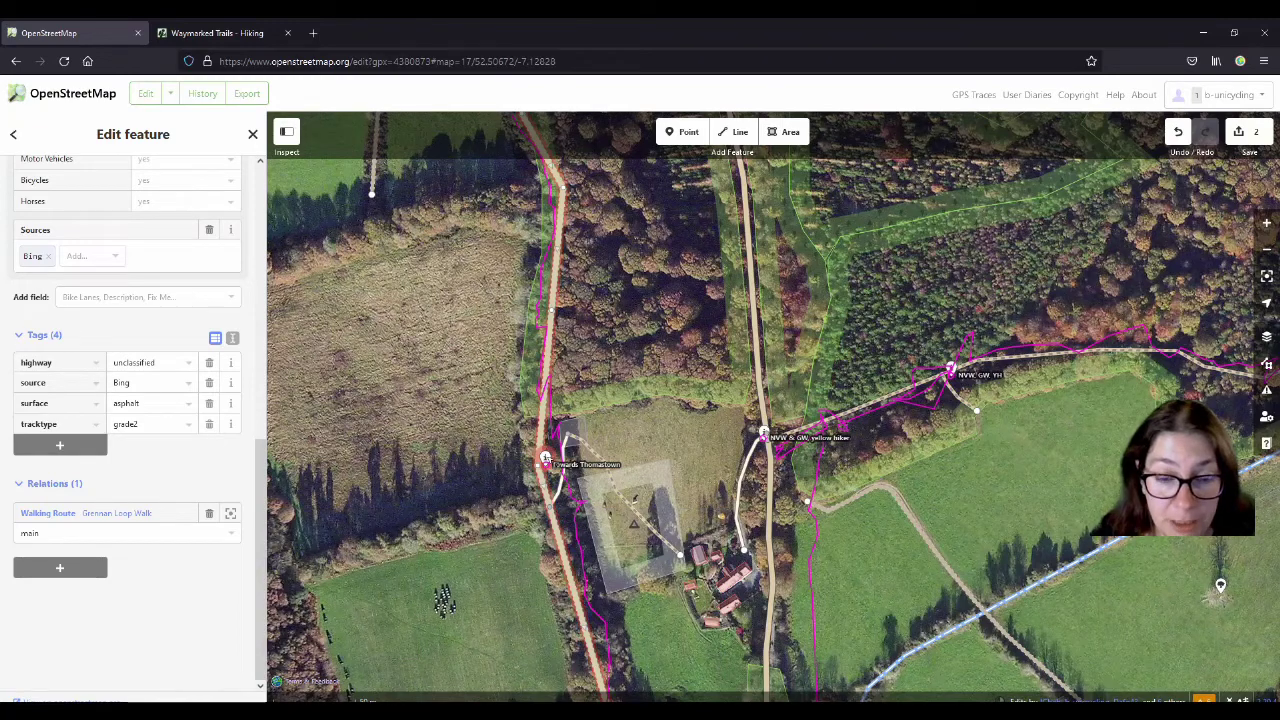
click(546, 459)
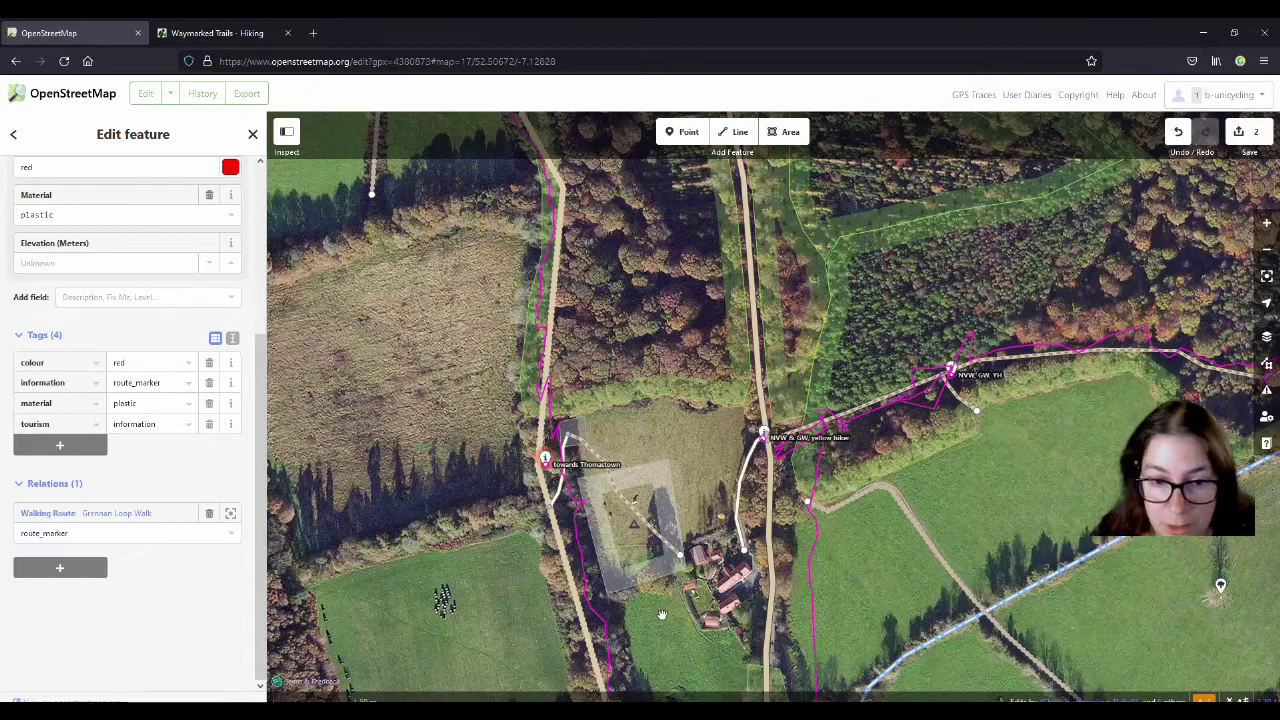
Review the GPS trace between the "only visible towards Thomastown" and "towards Thomastown" waypoints at a wider scale.
scroll(645, 543, down, 4)
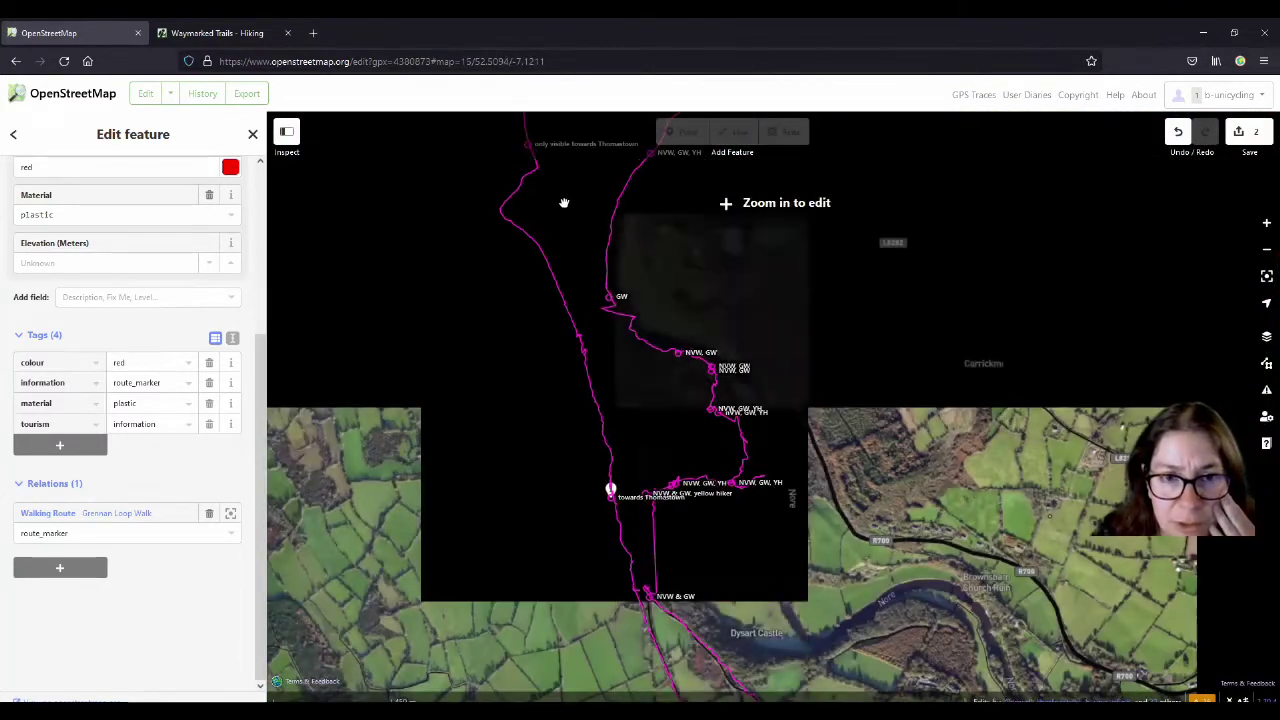
drag(566, 180, 574, 300)
scroll(541, 275, up, 3)
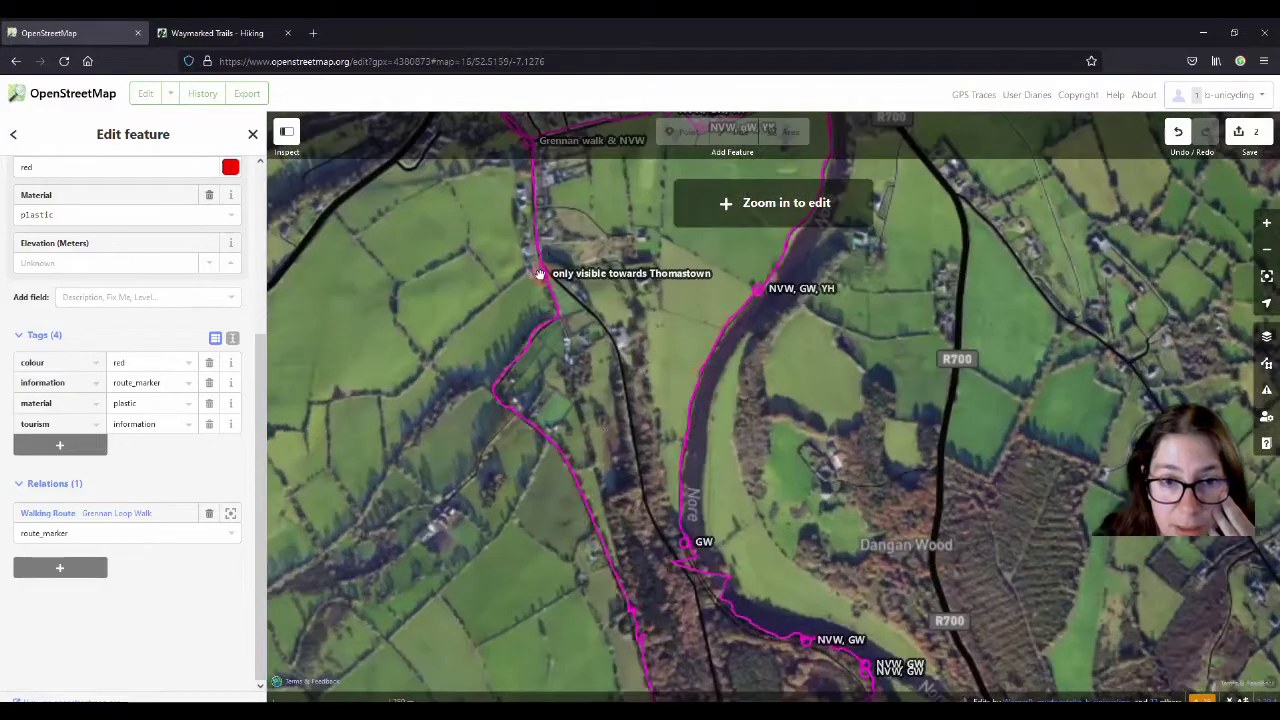
scroll(646, 430, up, 3)
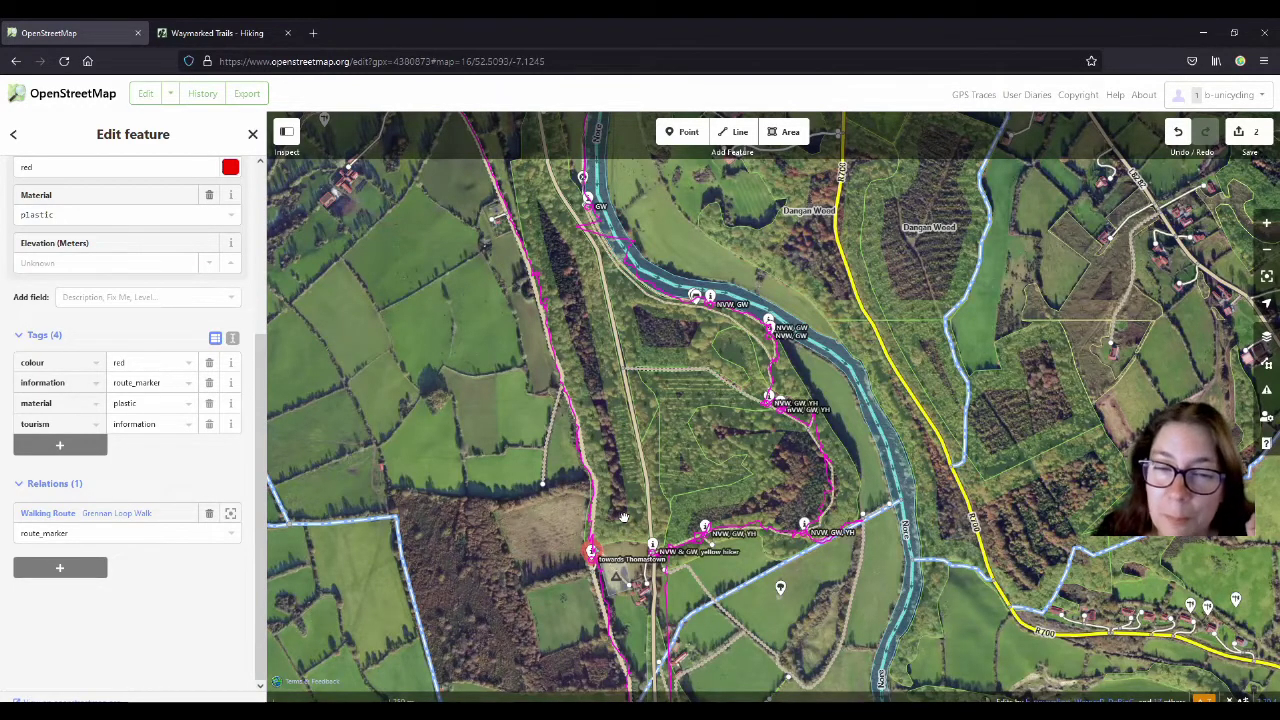
Change the highway tag of the track section south of the "towards Thomastown" marker, just past the boundary crossing, to unclassified.
drag(631, 531, 631, 426)
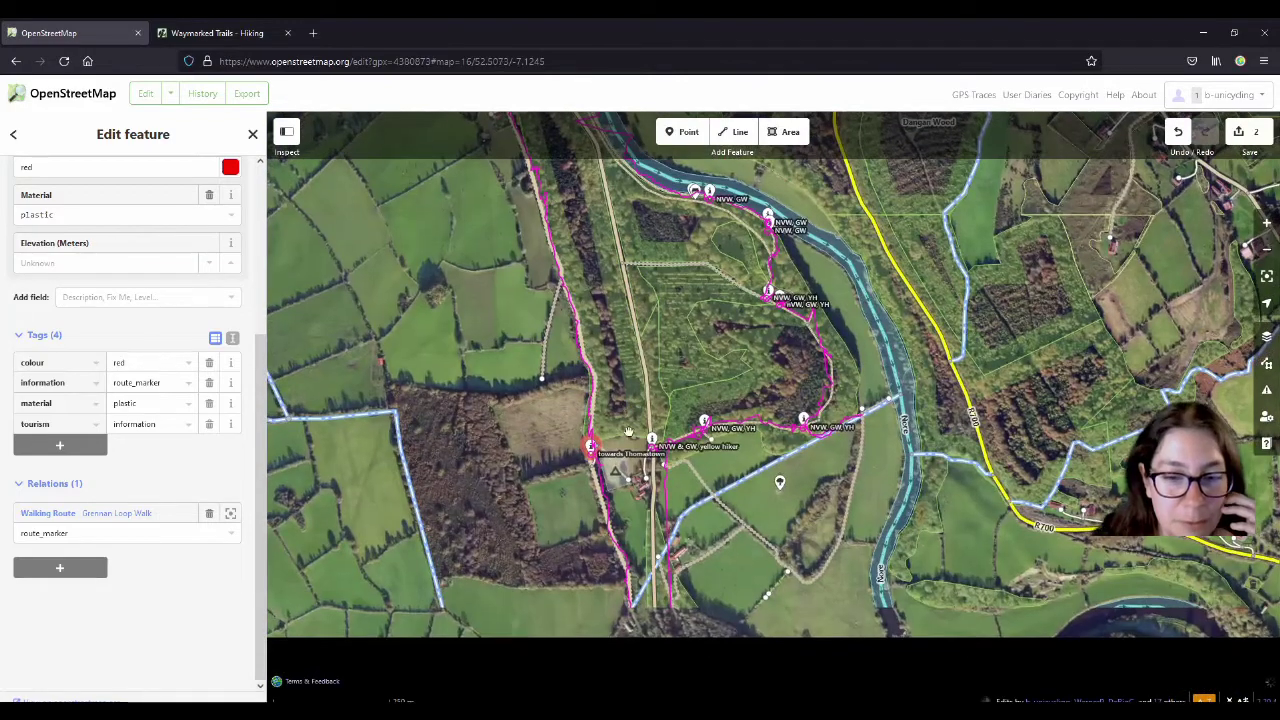
drag(632, 528, 619, 415)
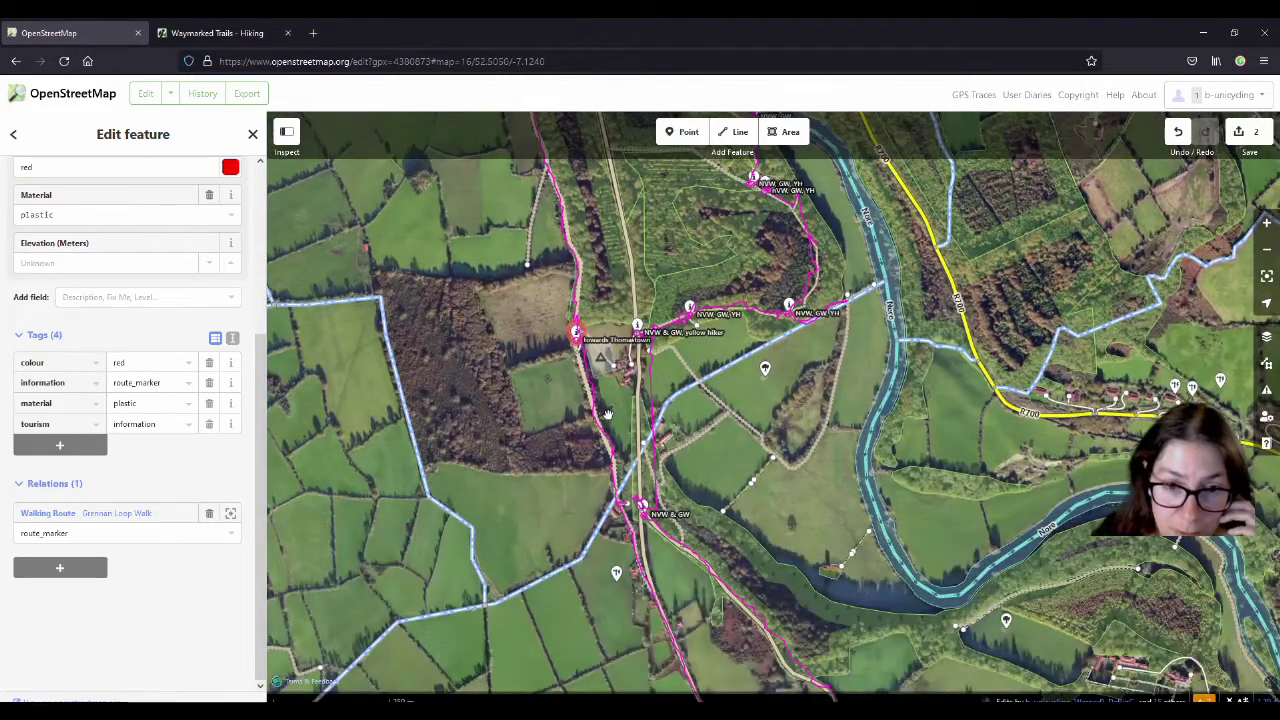
scroll(608, 415, up, 2)
scroll(578, 306, up, 1)
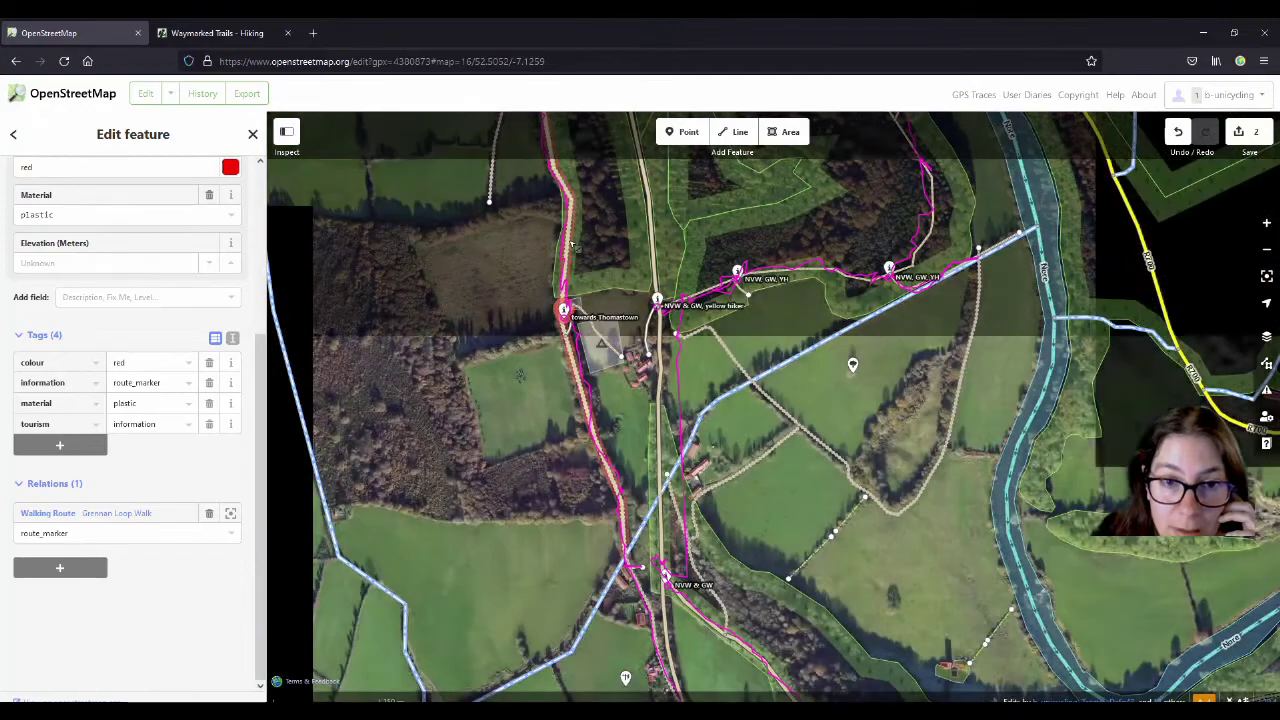
click(576, 322)
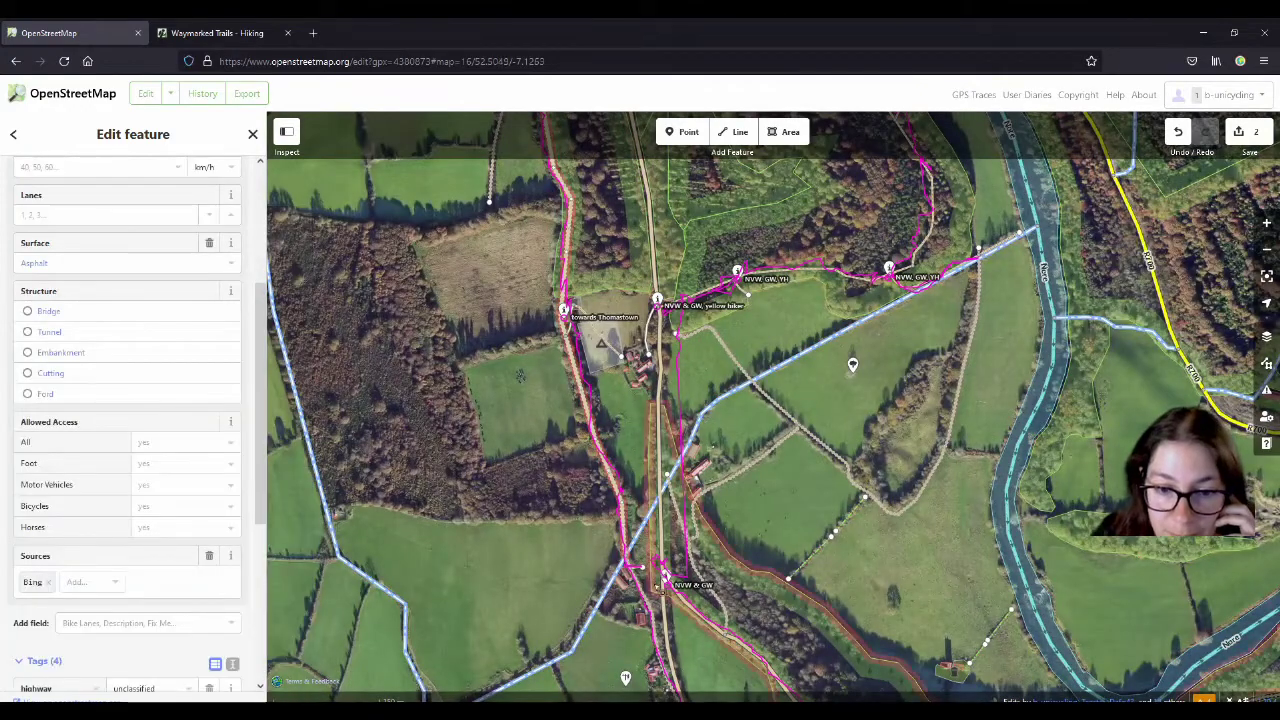
scroll(598, 499, up, 5)
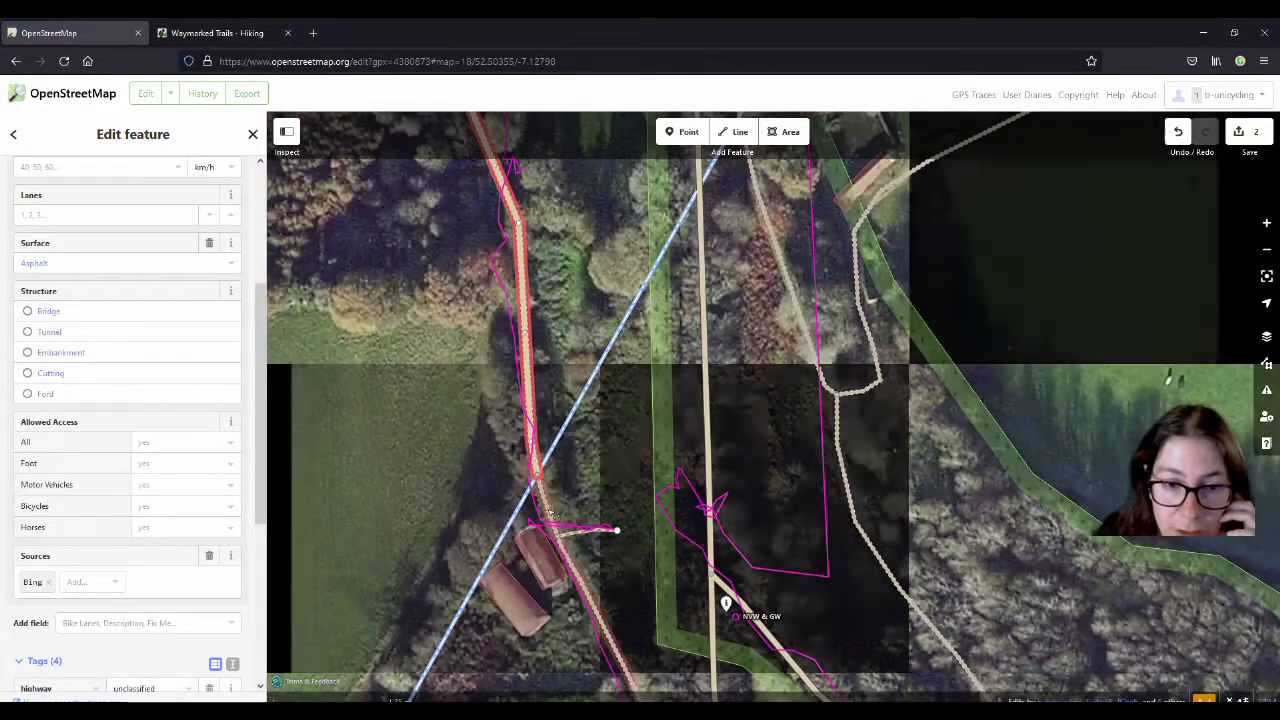
click(549, 511)
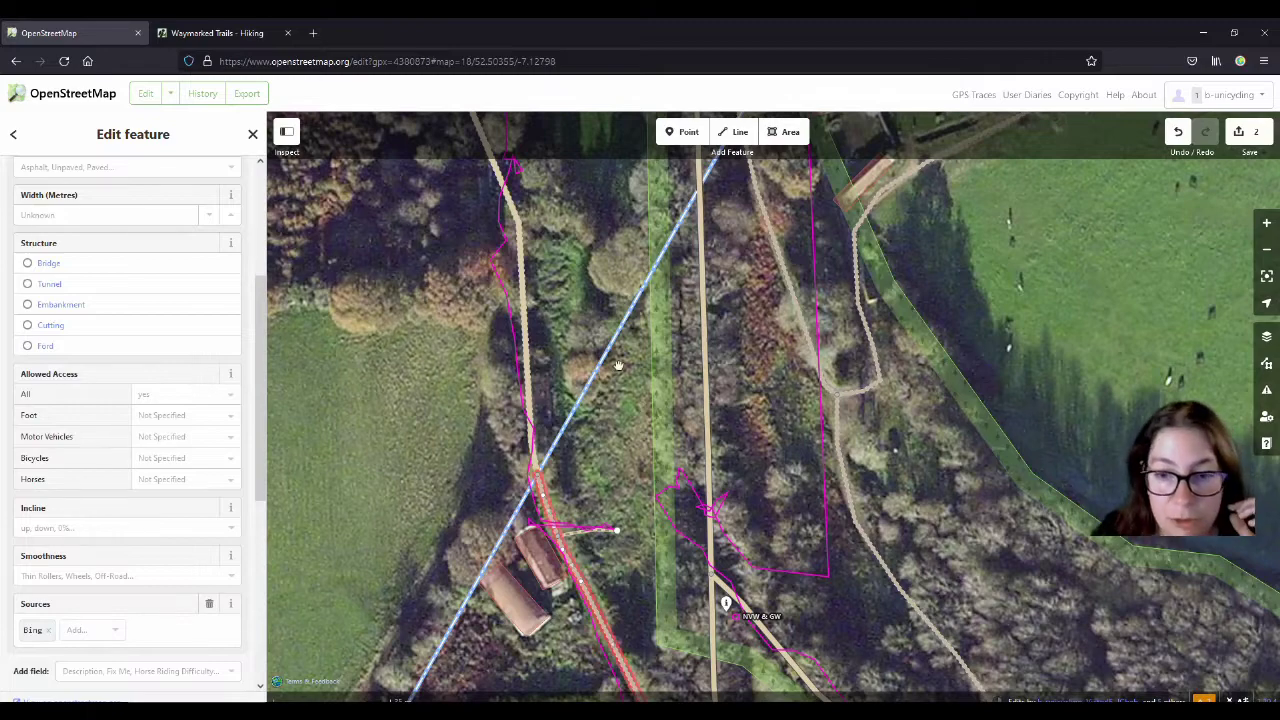
scroll(618, 366, down, 3)
scroll(170, 413, down, 5)
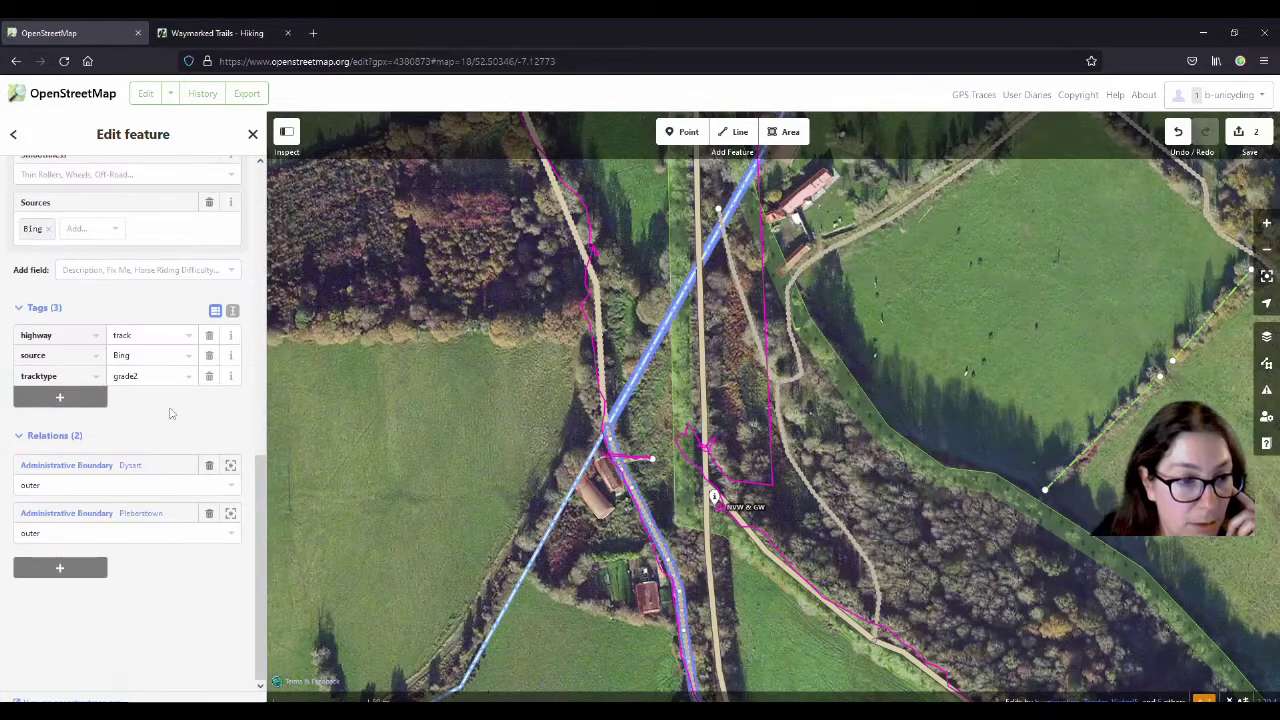
click(160, 336)
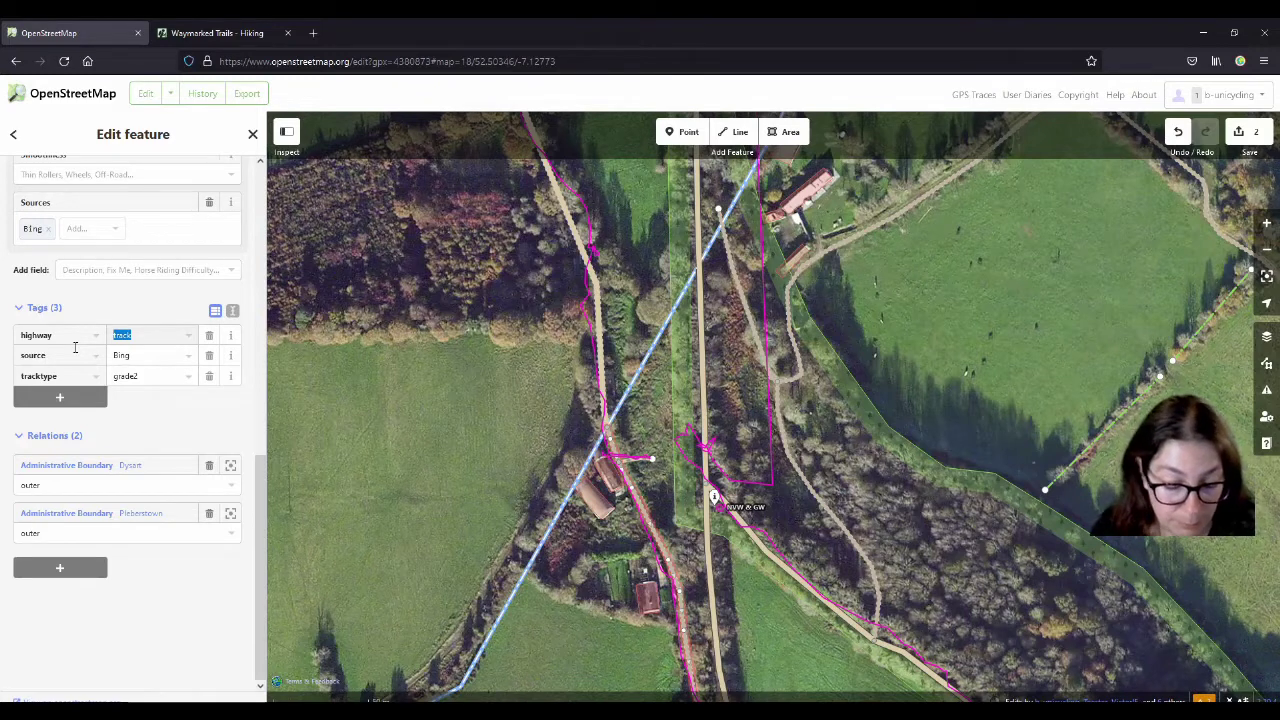
text(unclassified)
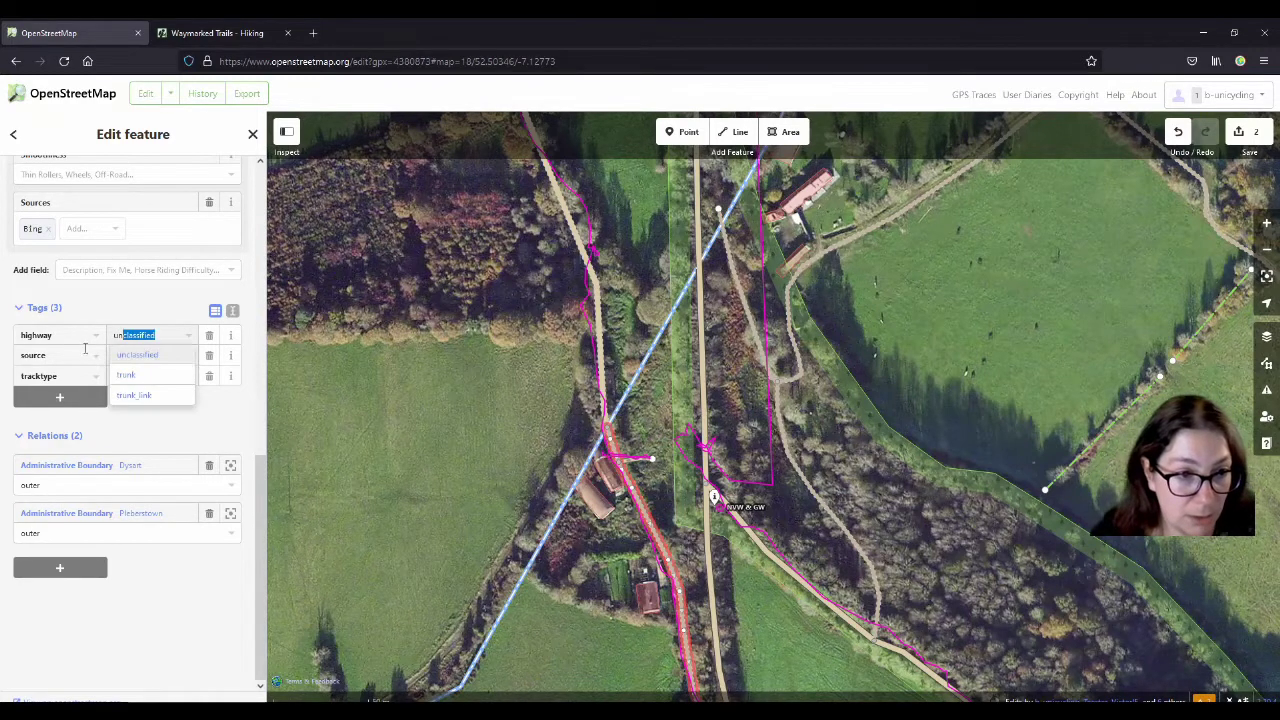
click(135, 357)
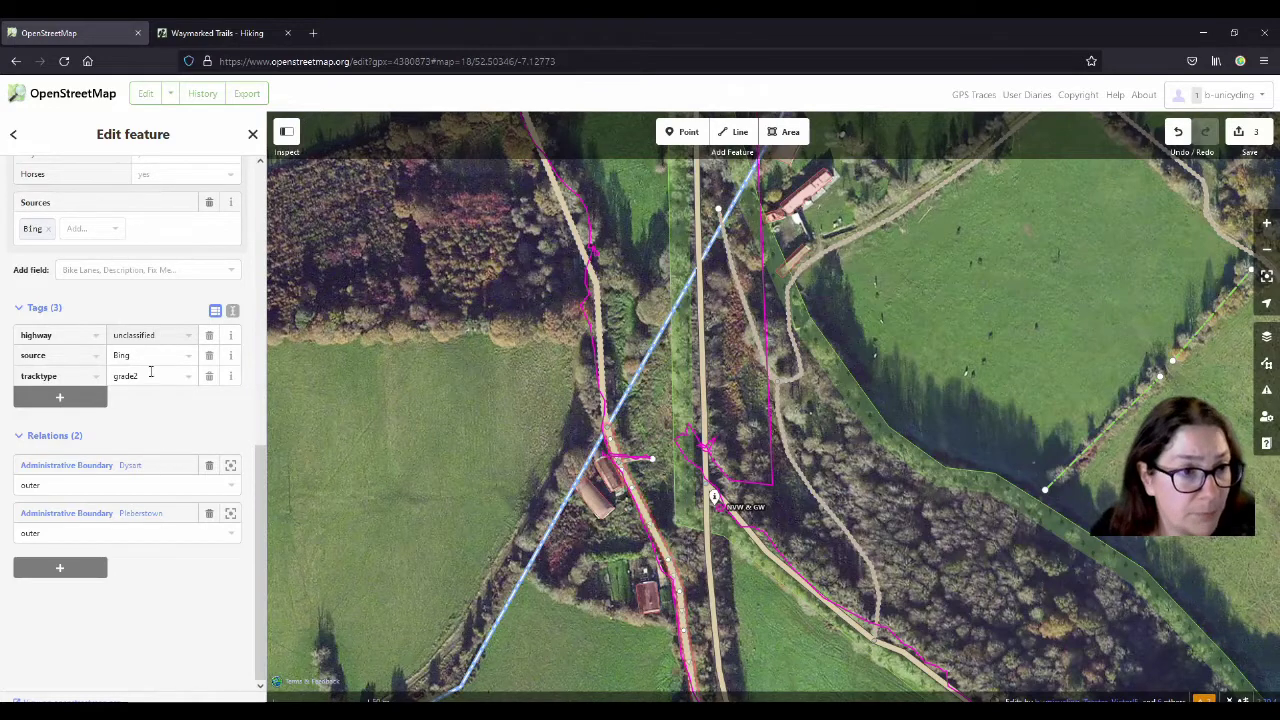
Set the surface of the selected road section to Asphalt.
scroll(150, 372, up, 3)
click(75, 229)
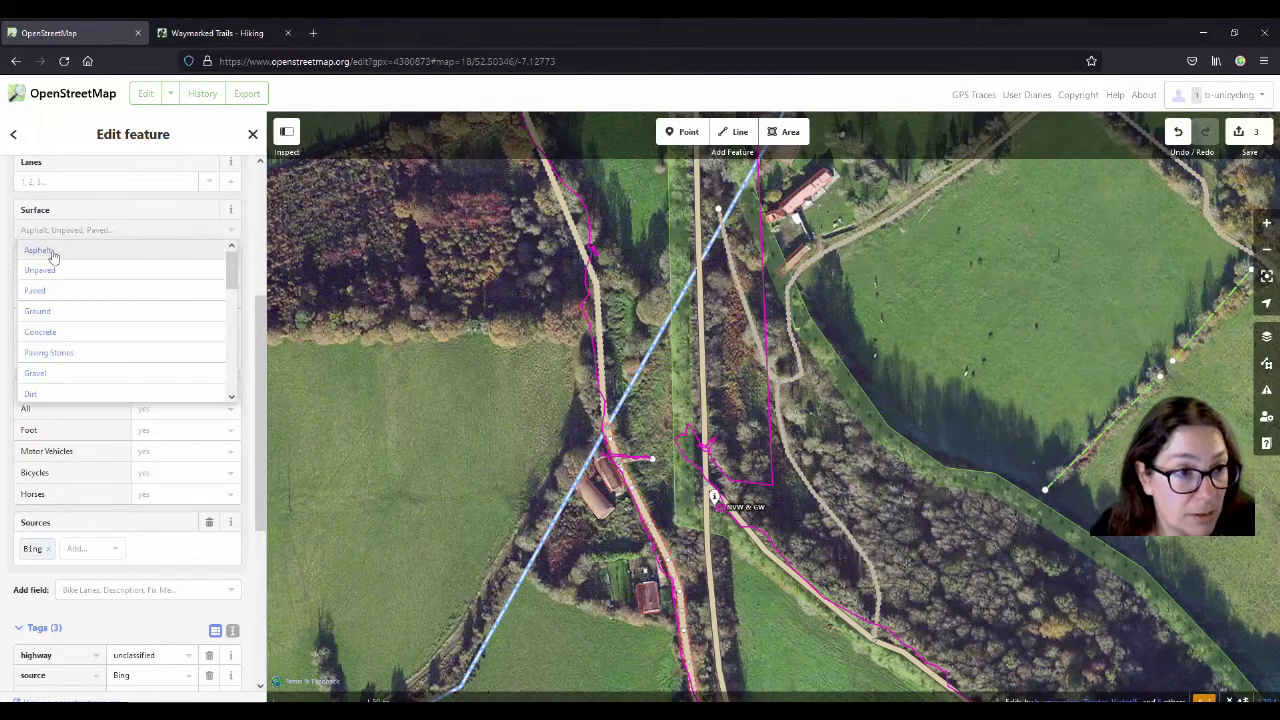
click(52, 254)
Check the relations of the road to the north and of the asphalt section, and compare both with the GPS trace.
drag(610, 643, 548, 389)
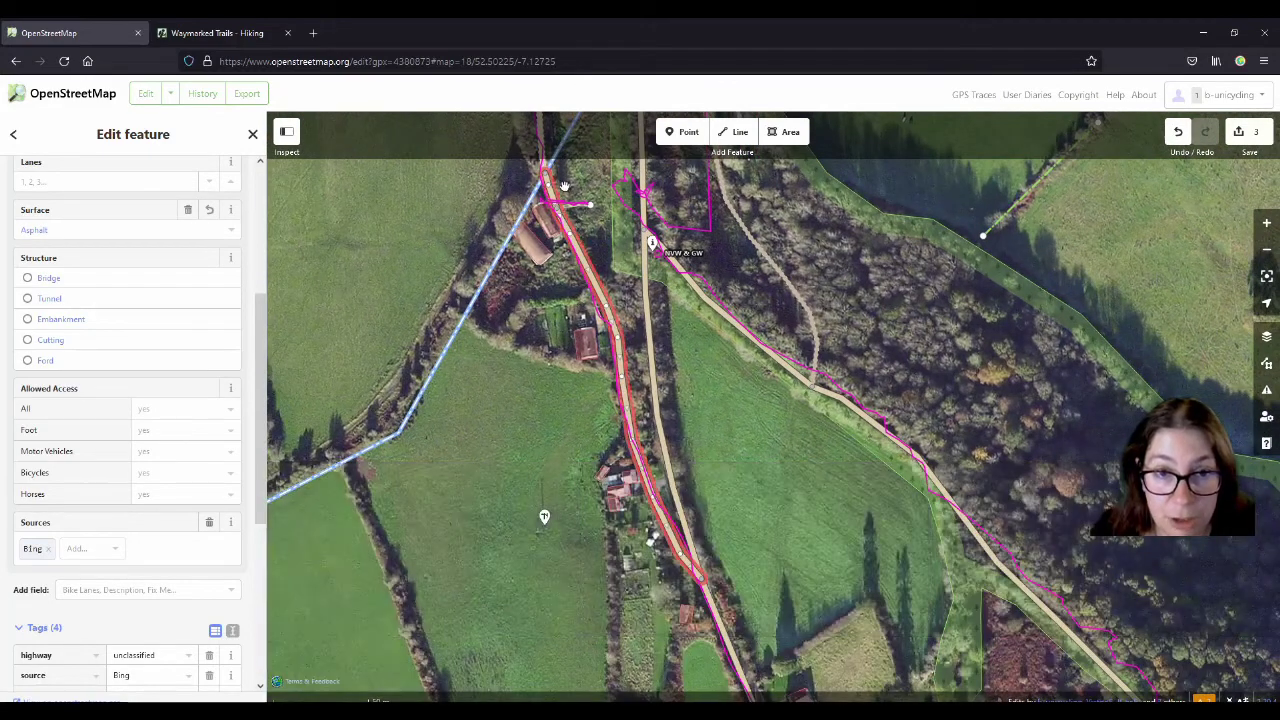
drag(587, 163, 614, 354)
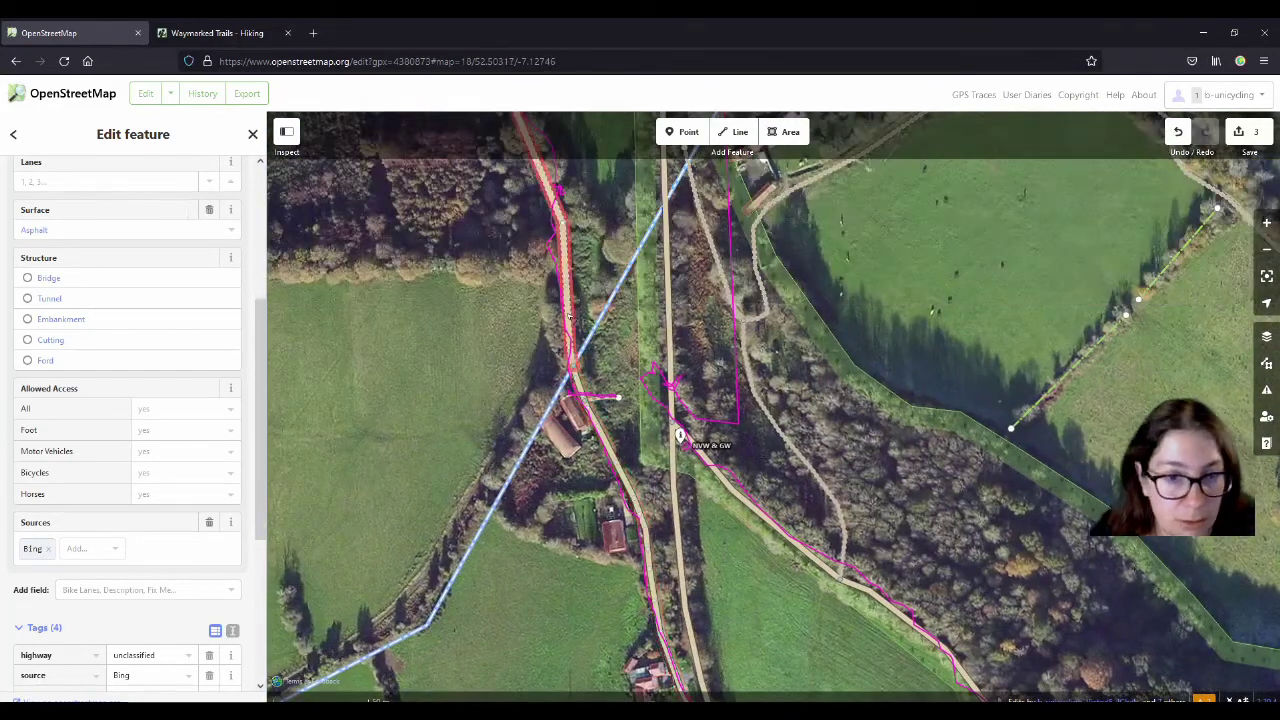
scroll(262, 450, down, 5)
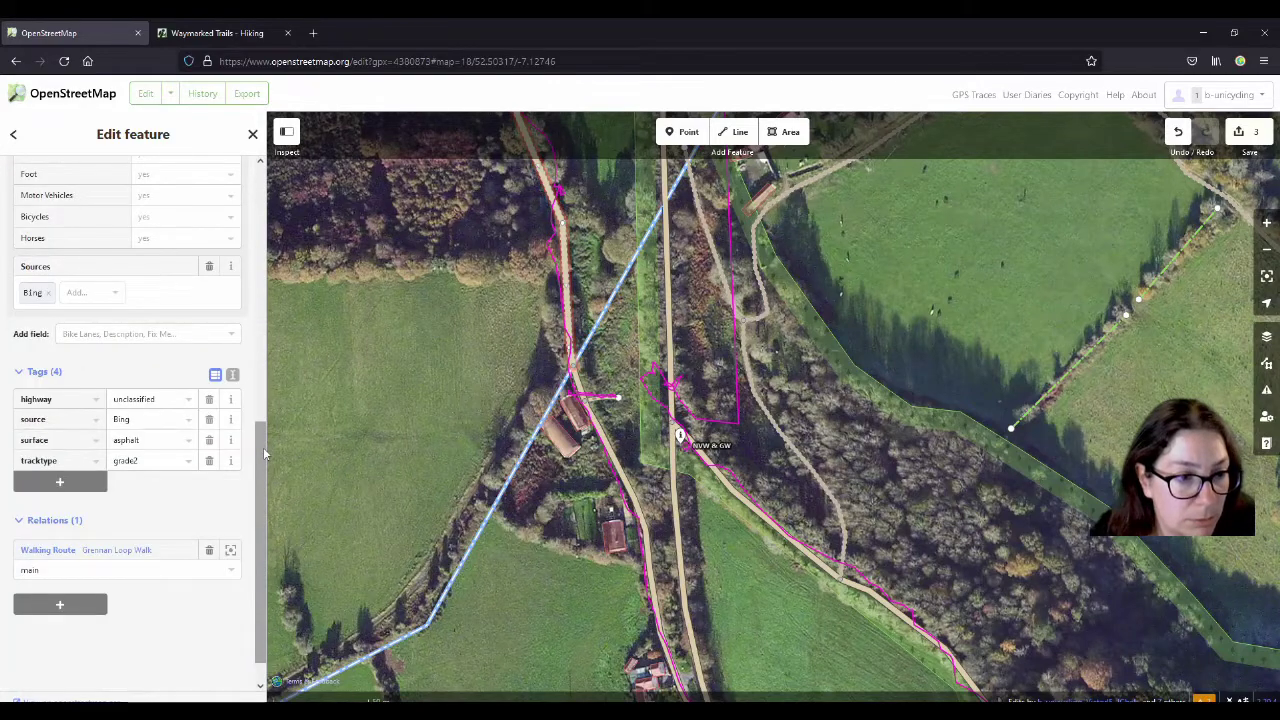
drag(815, 664, 730, 460)
click(576, 432)
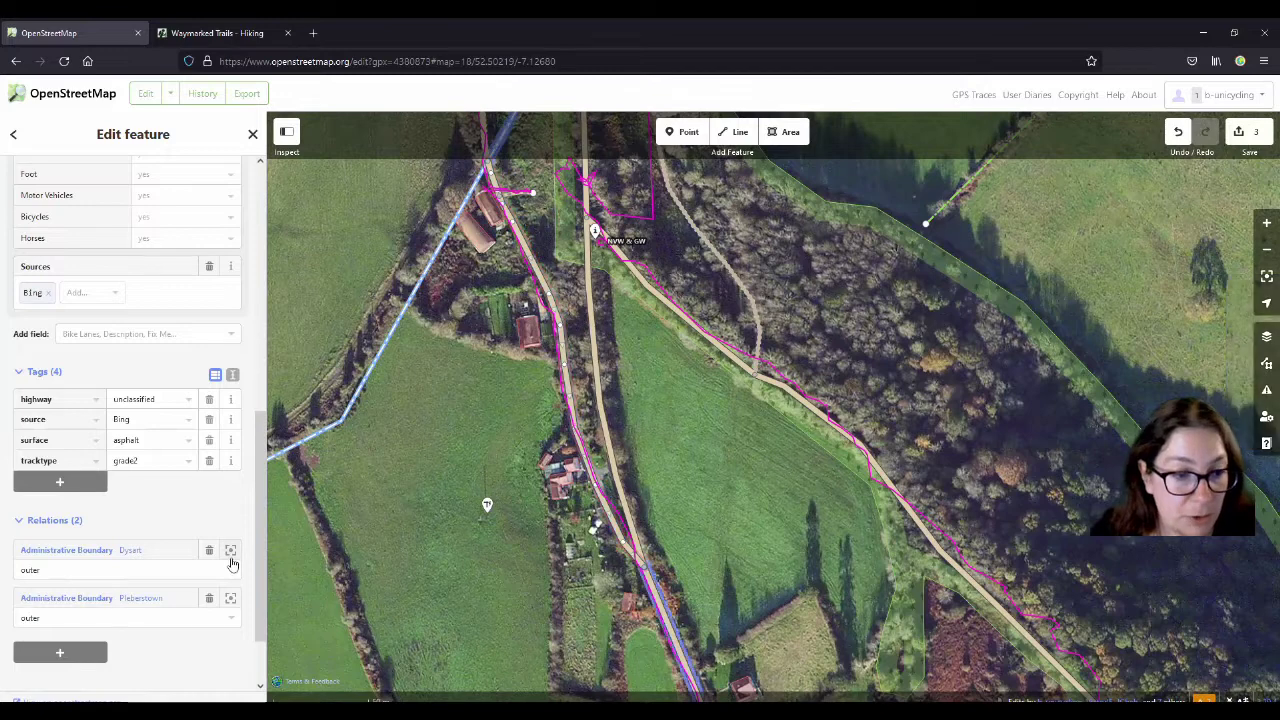
scroll(140, 455, down, 2)
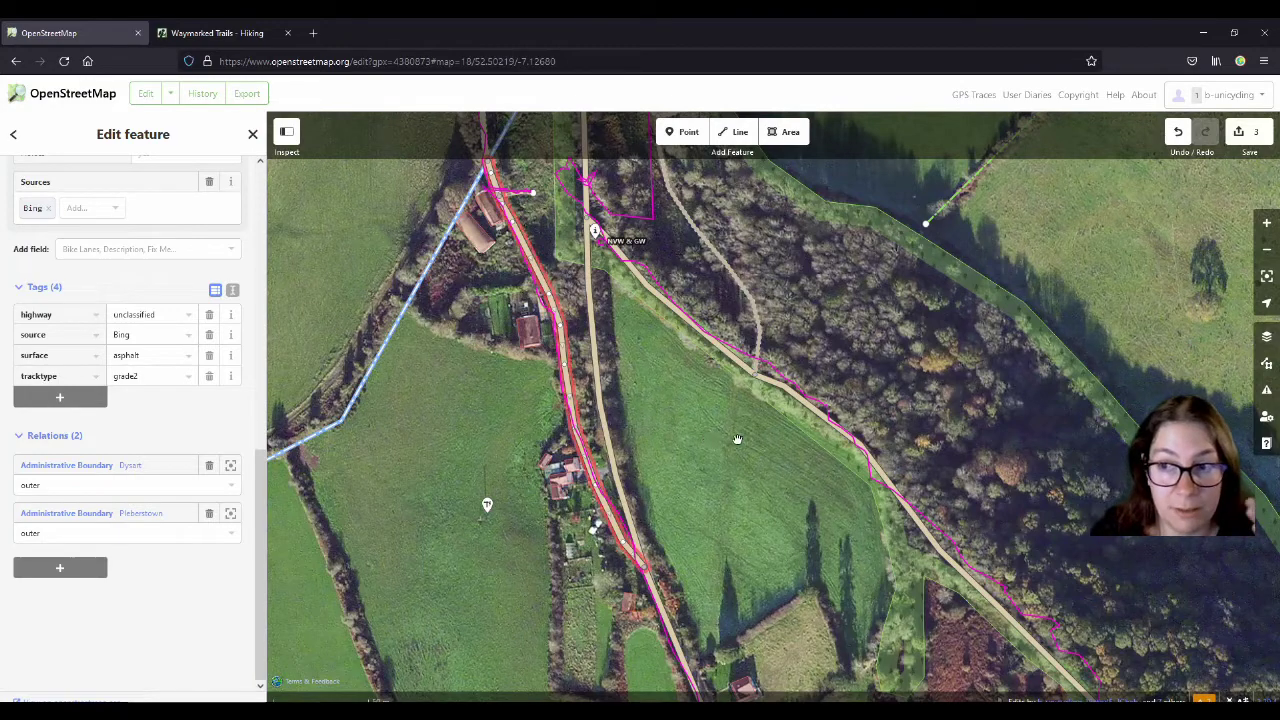
drag(1143, 345, 621, 503)
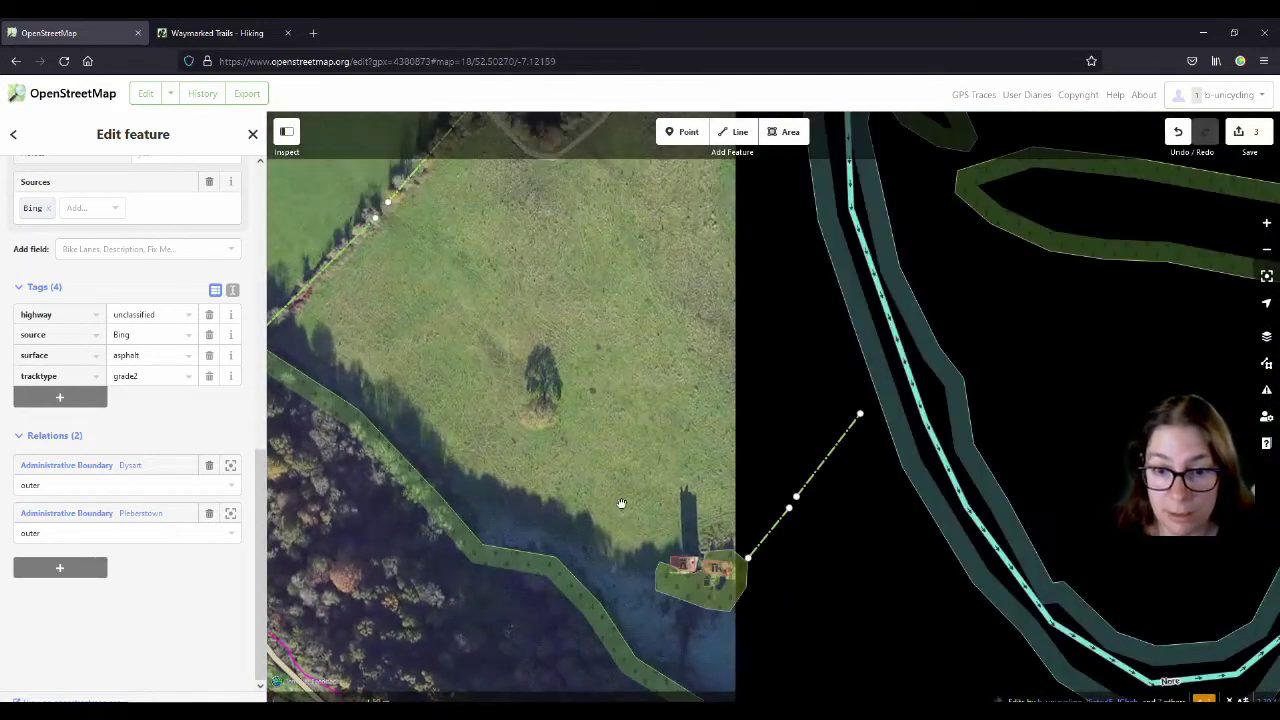
drag(551, 457, 1082, 263)
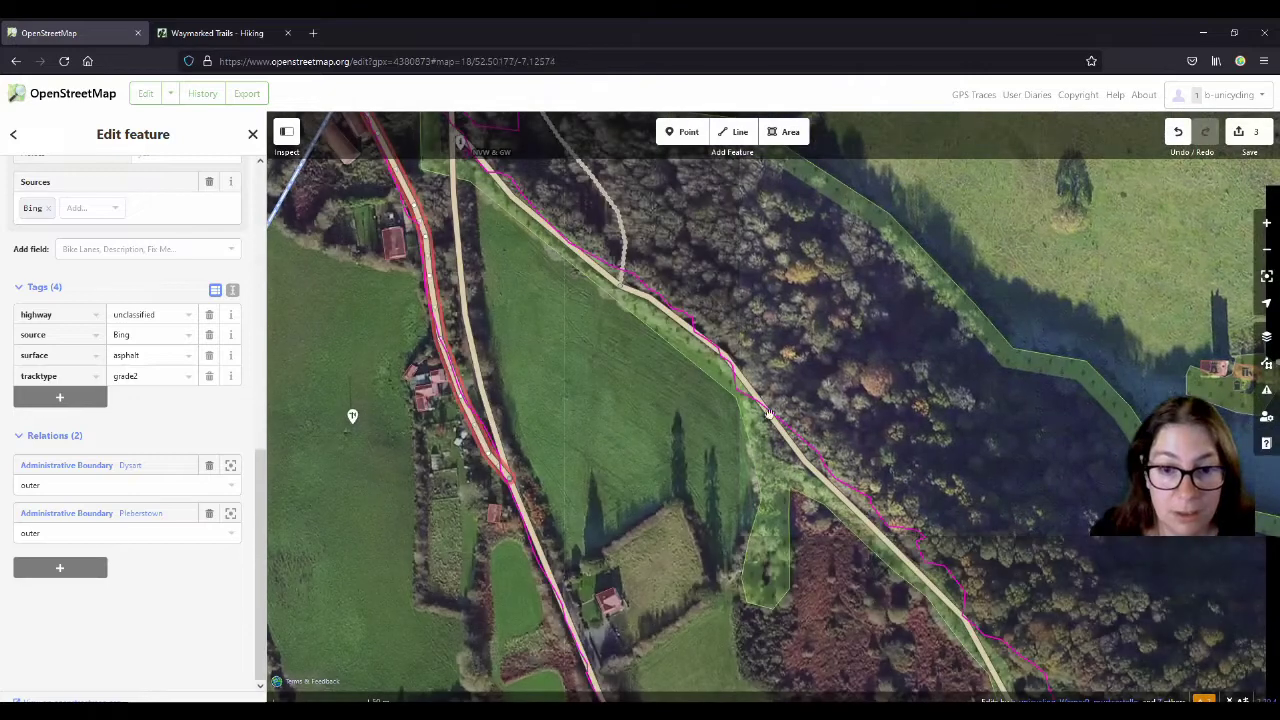
drag(500, 415, 666, 472)
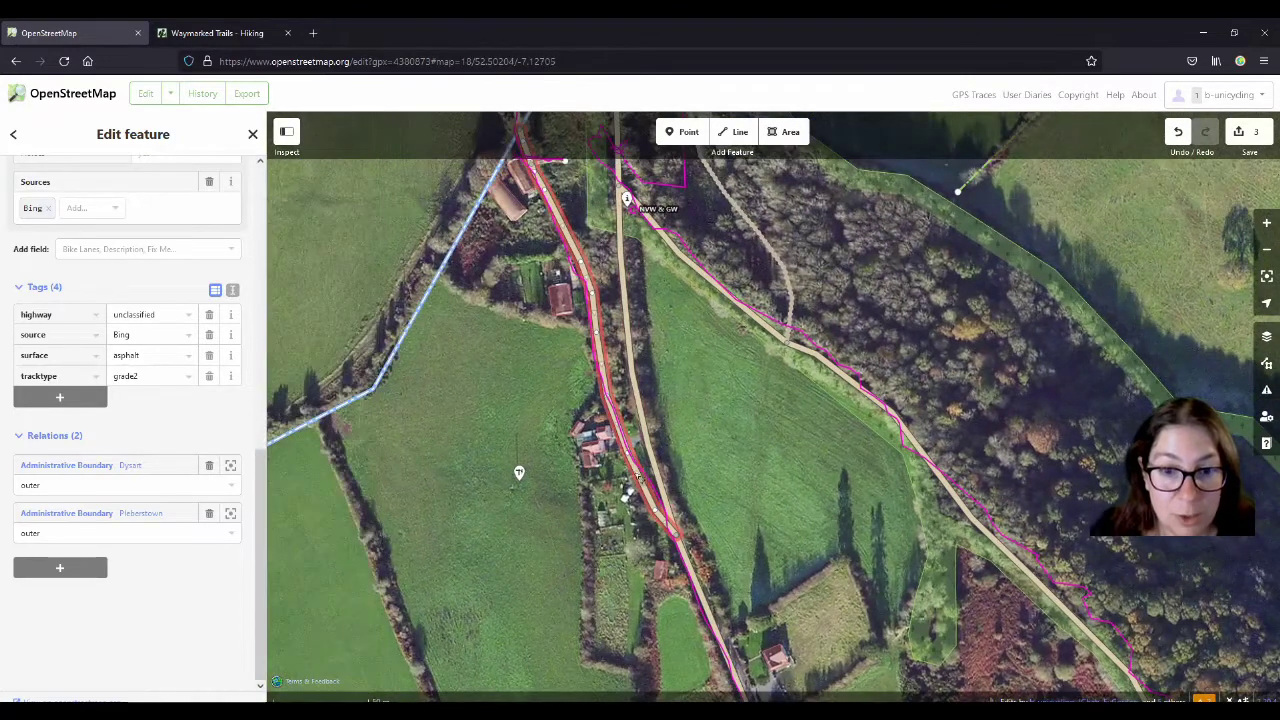
Add the selected road section to the Grennan Loop Walk walking route relation with the role main.
click(88, 566)
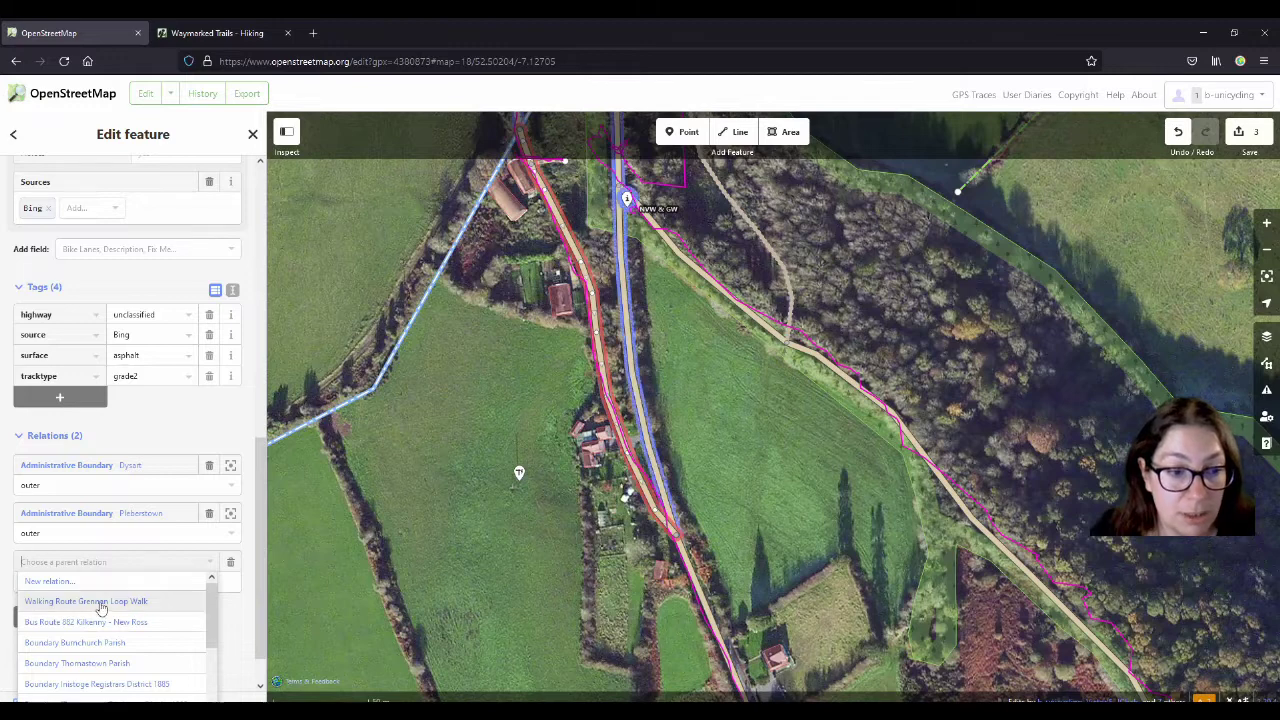
click(100, 602)
click(101, 585)
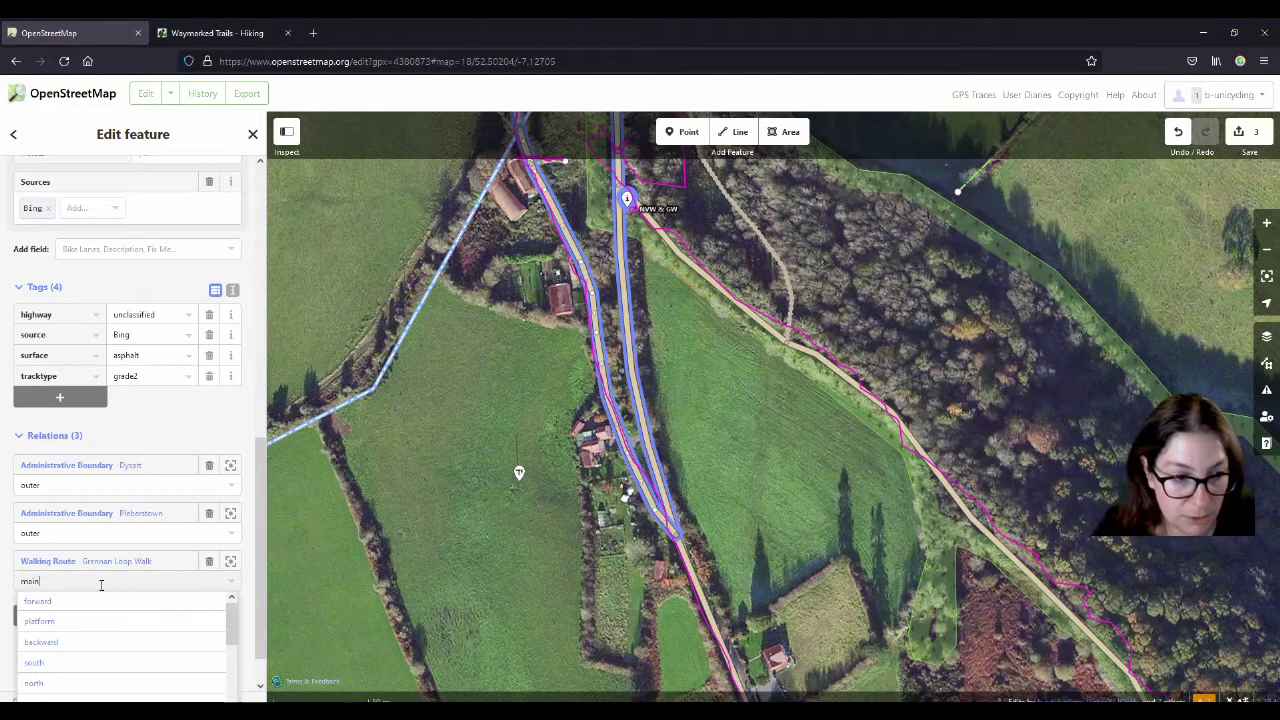
text(main)
key(Return)
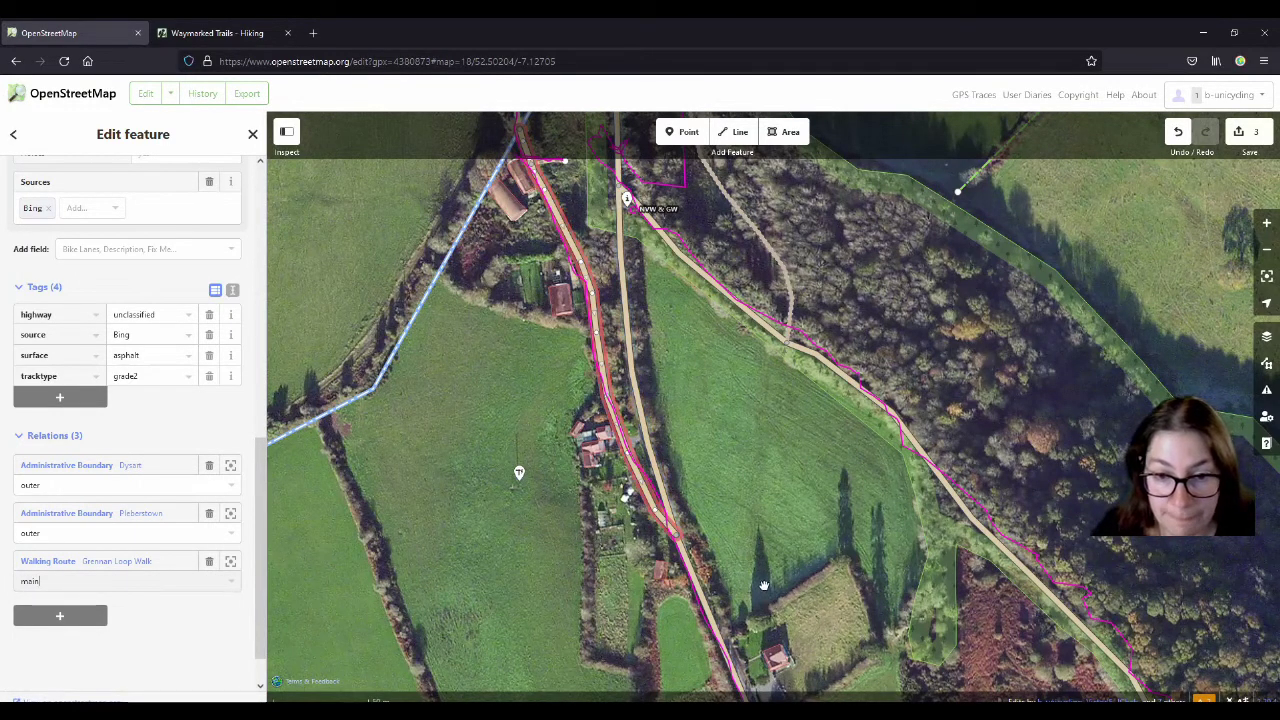
Examine the GPS trace south to the NVW waypoint and back to NVW & GW, and inspect the parallel road's tags and relation.
scroll(722, 528, up, 2)
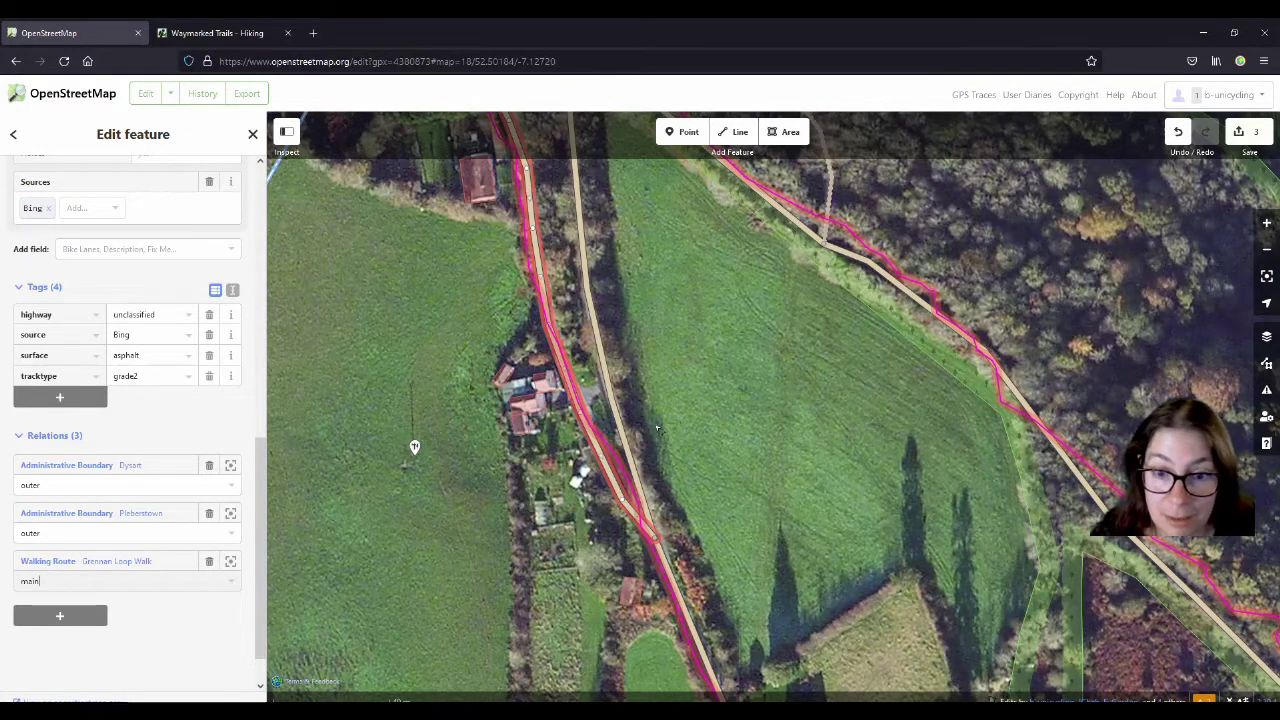
drag(656, 428, 568, 289)
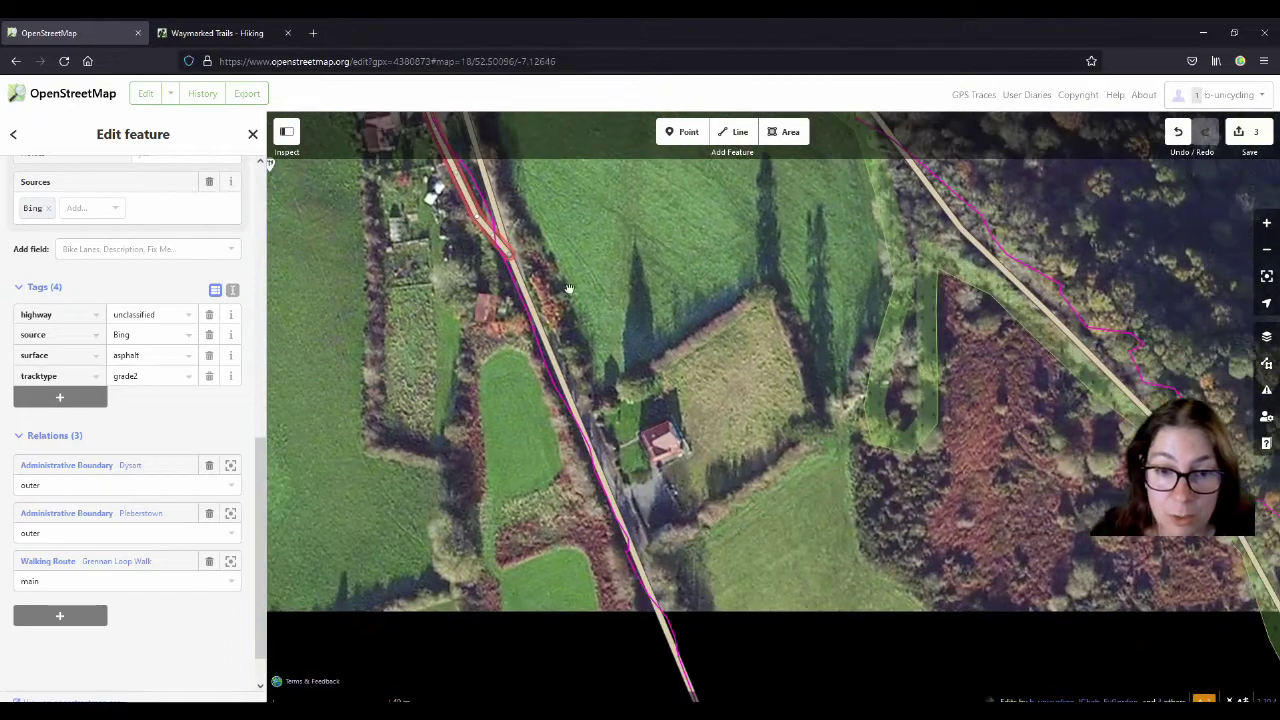
scroll(568, 289, down, 5)
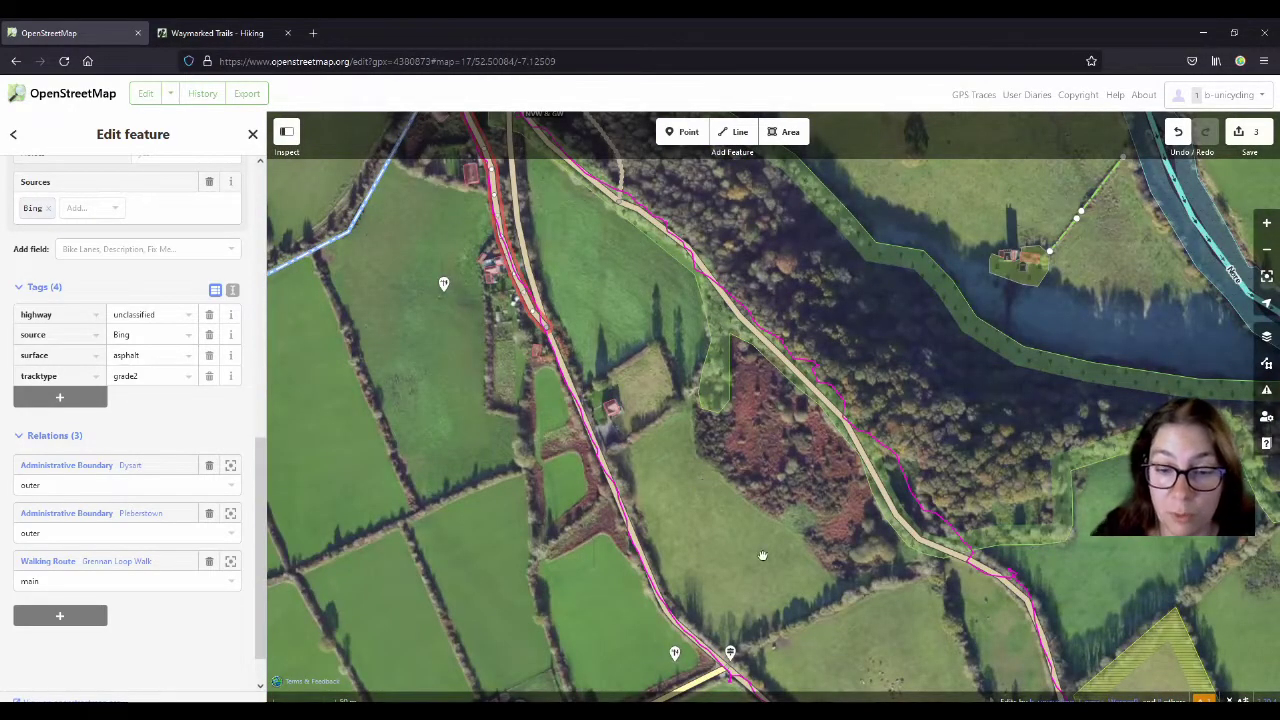
drag(880, 657, 757, 503)
scroll(723, 463, down, 5)
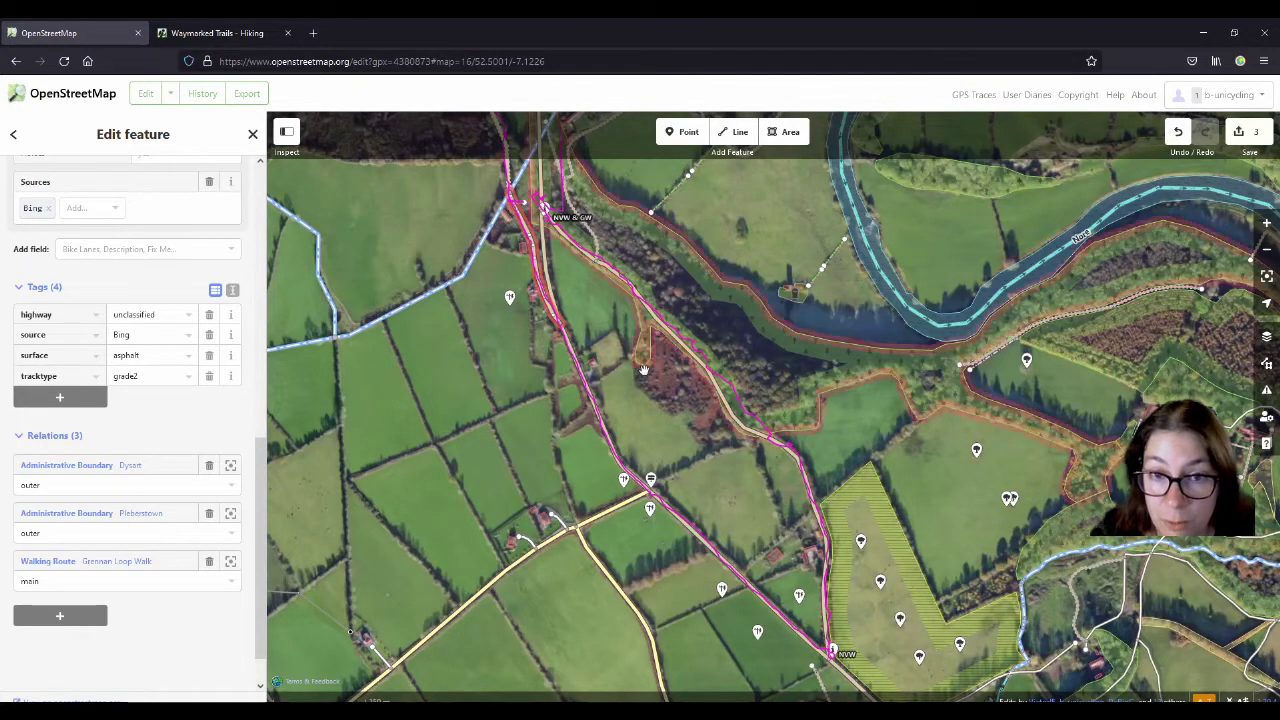
drag(581, 280, 666, 466)
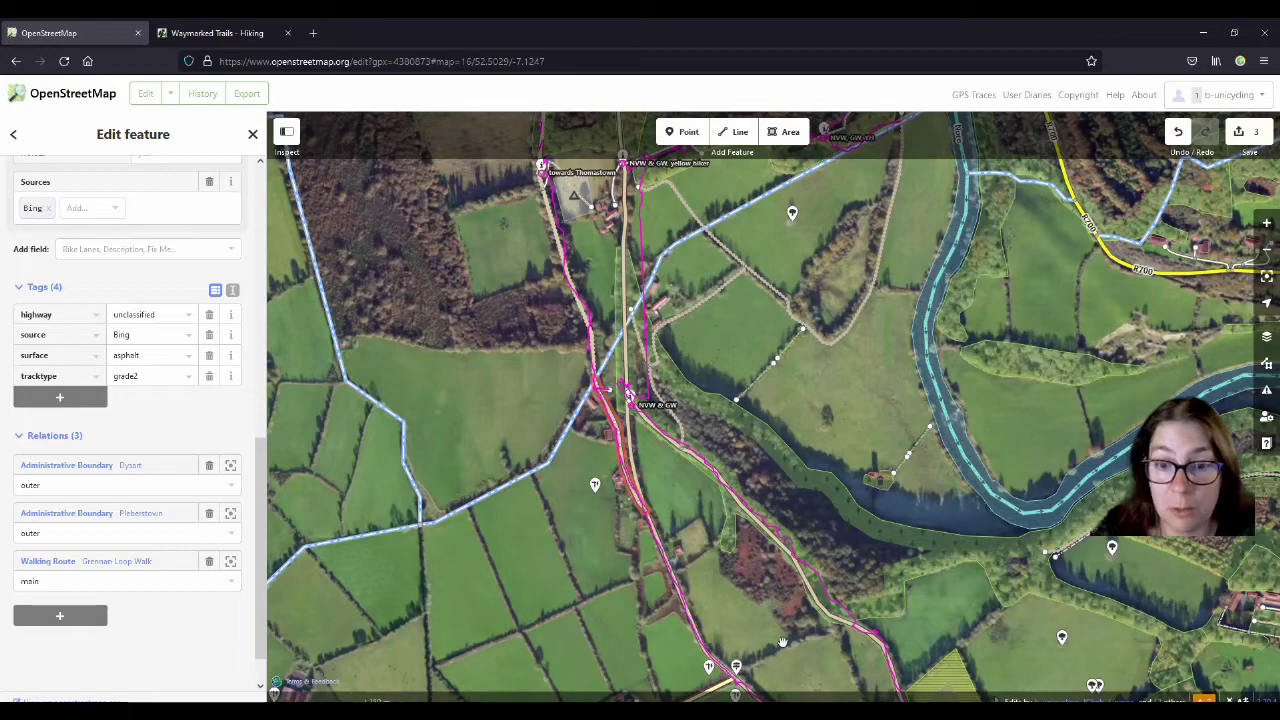
drag(783, 642, 631, 456)
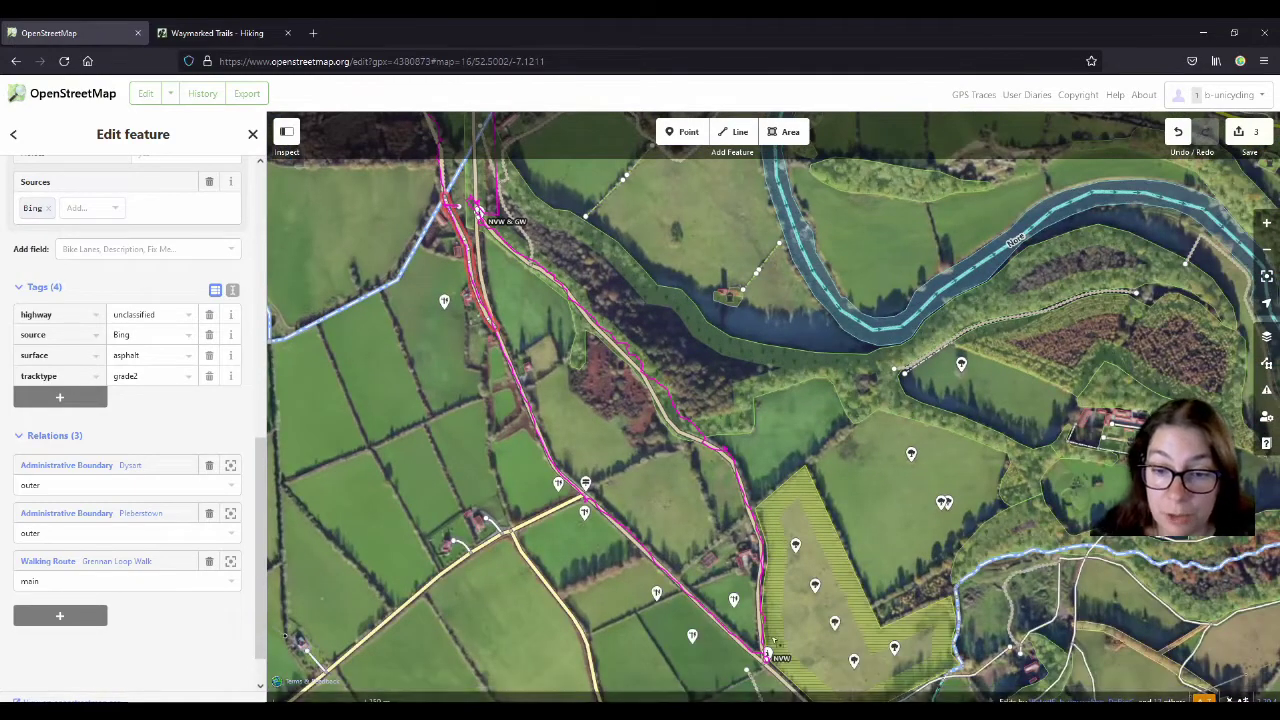
drag(488, 271, 658, 445)
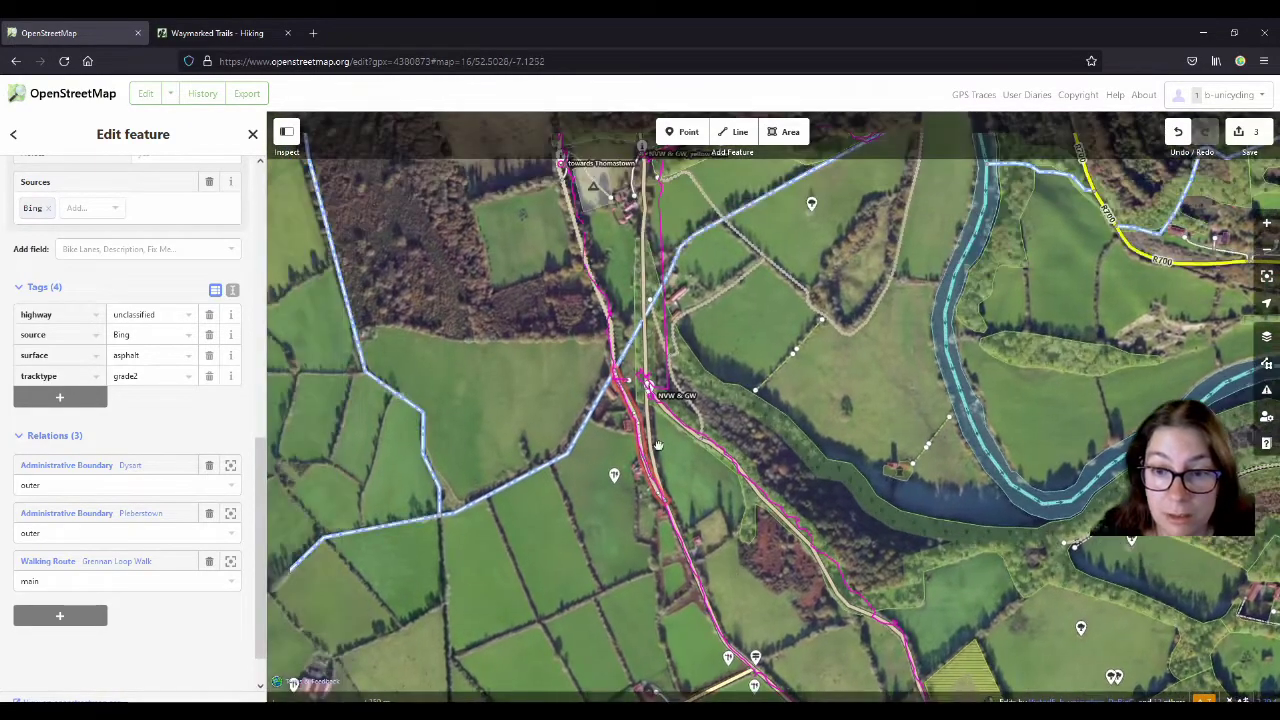
scroll(645, 417, up, 4)
click(650, 418)
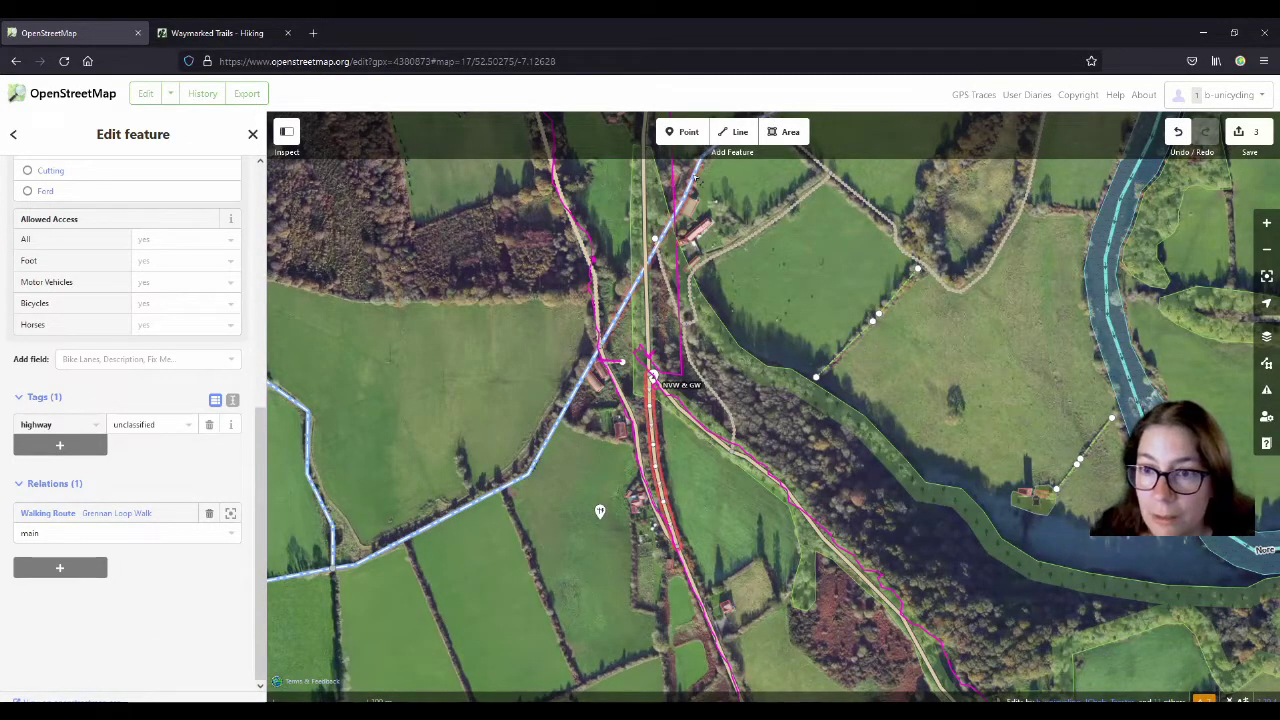
Add a point on the lone tree in the field west of the river Nore and tag it natural=tree.
click(686, 131)
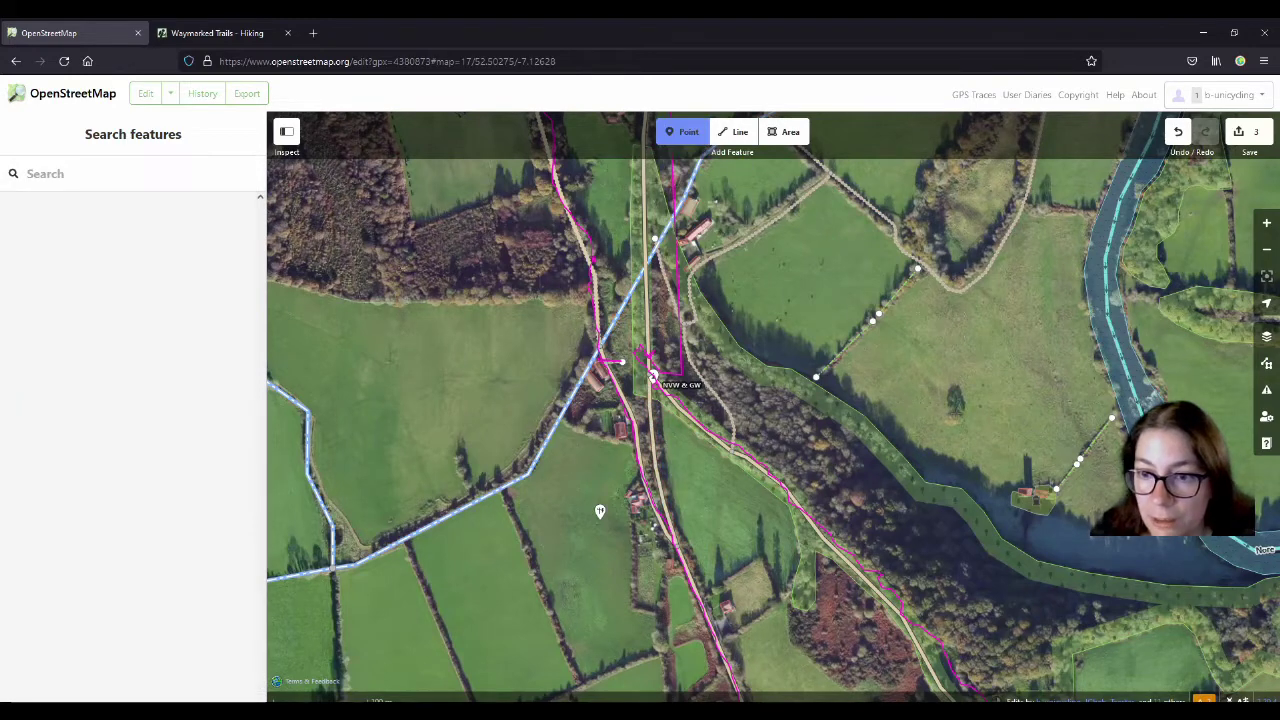
click(956, 412)
click(108, 280)
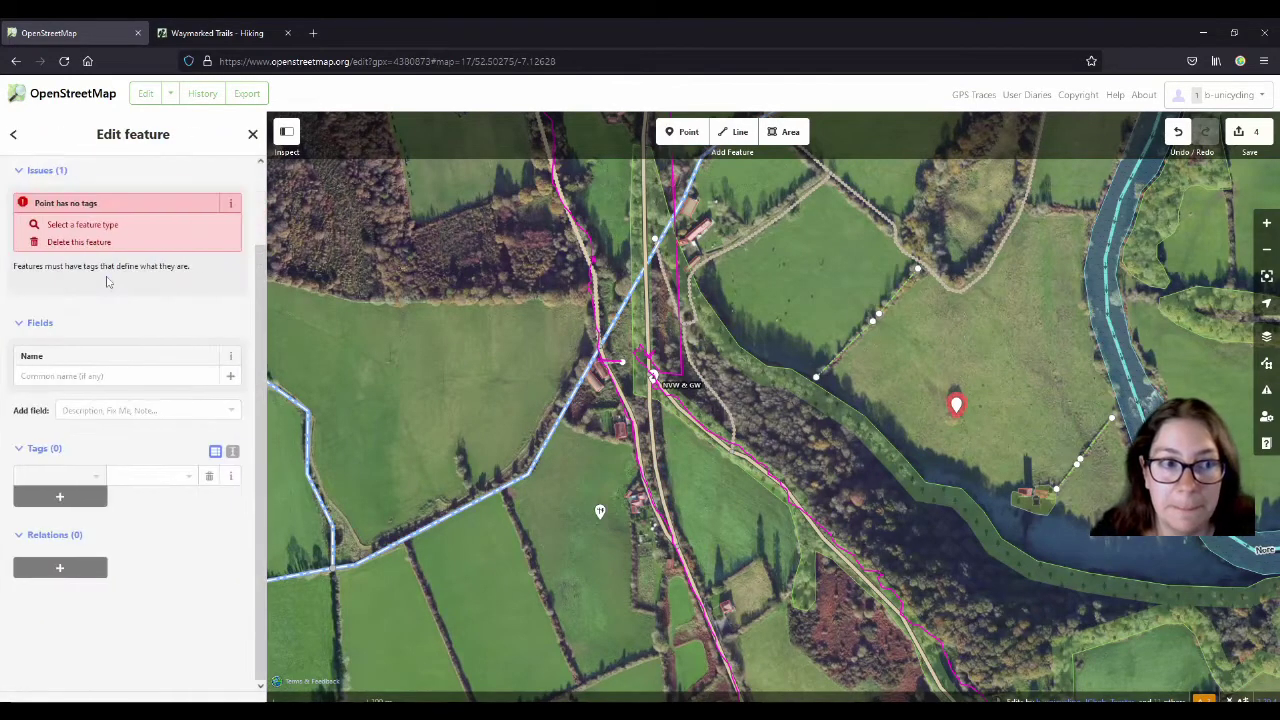
text(na)
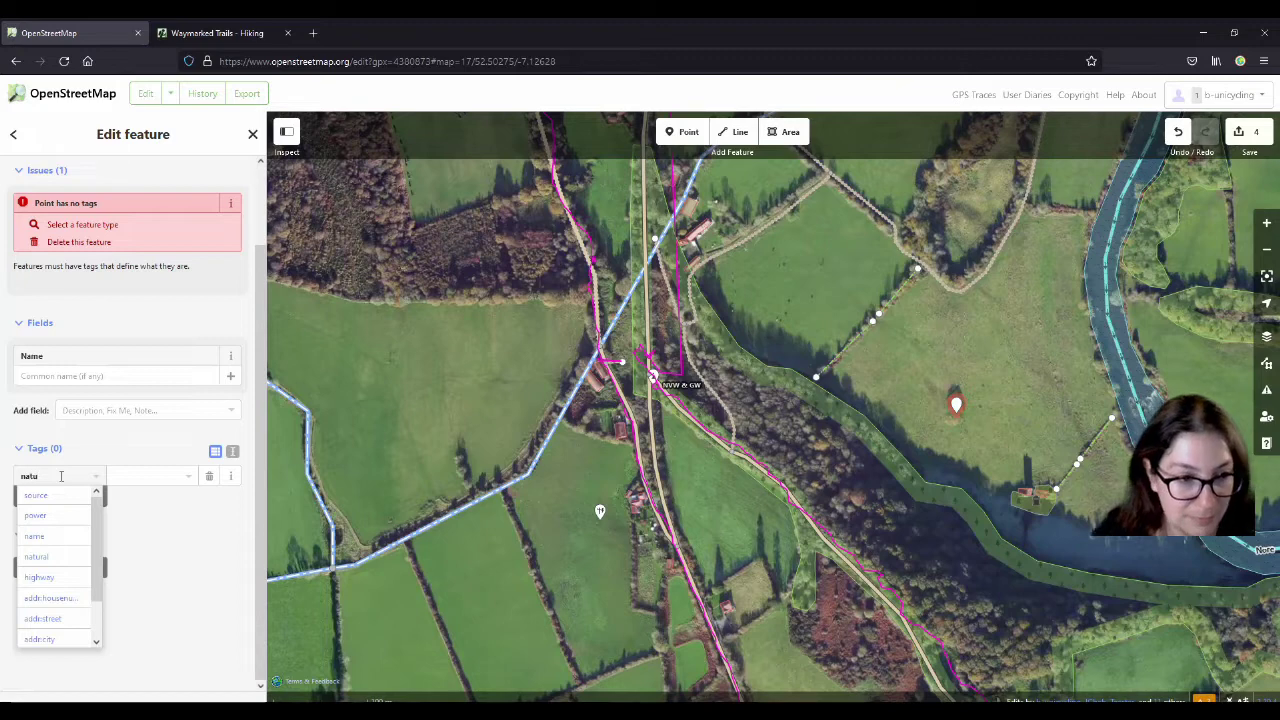
text(tu)
key(Tab)
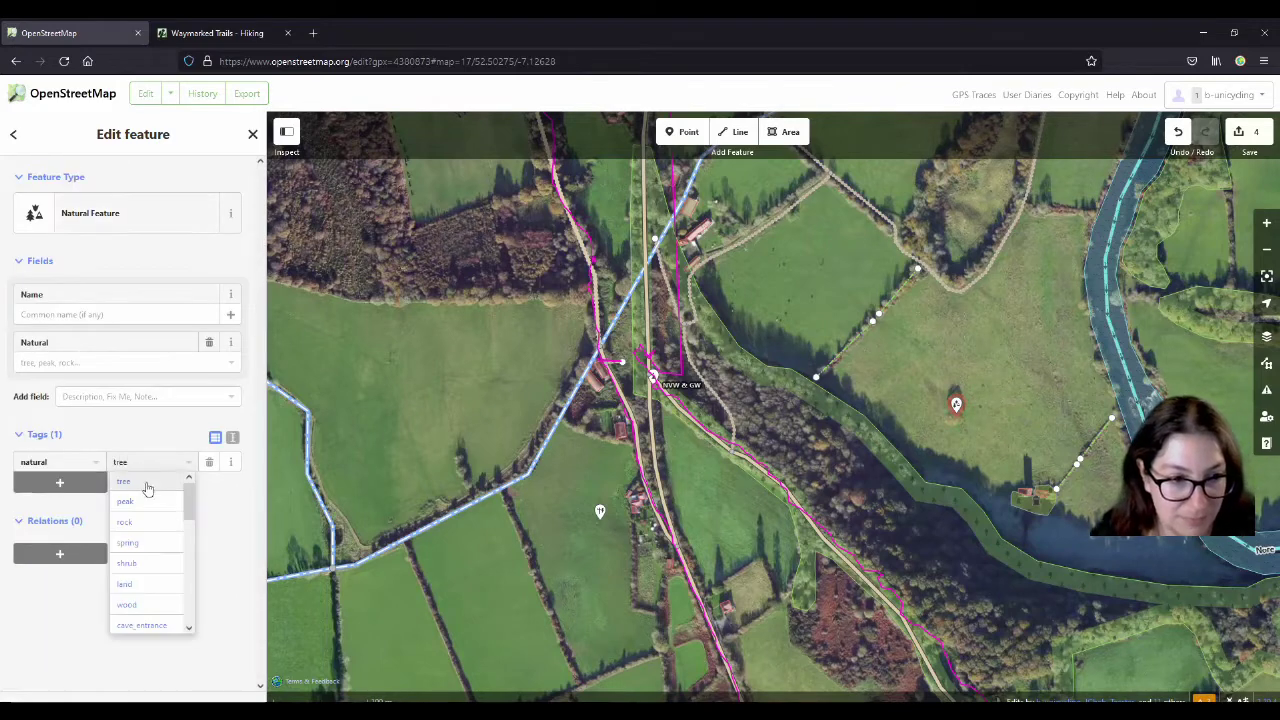
click(146, 484)
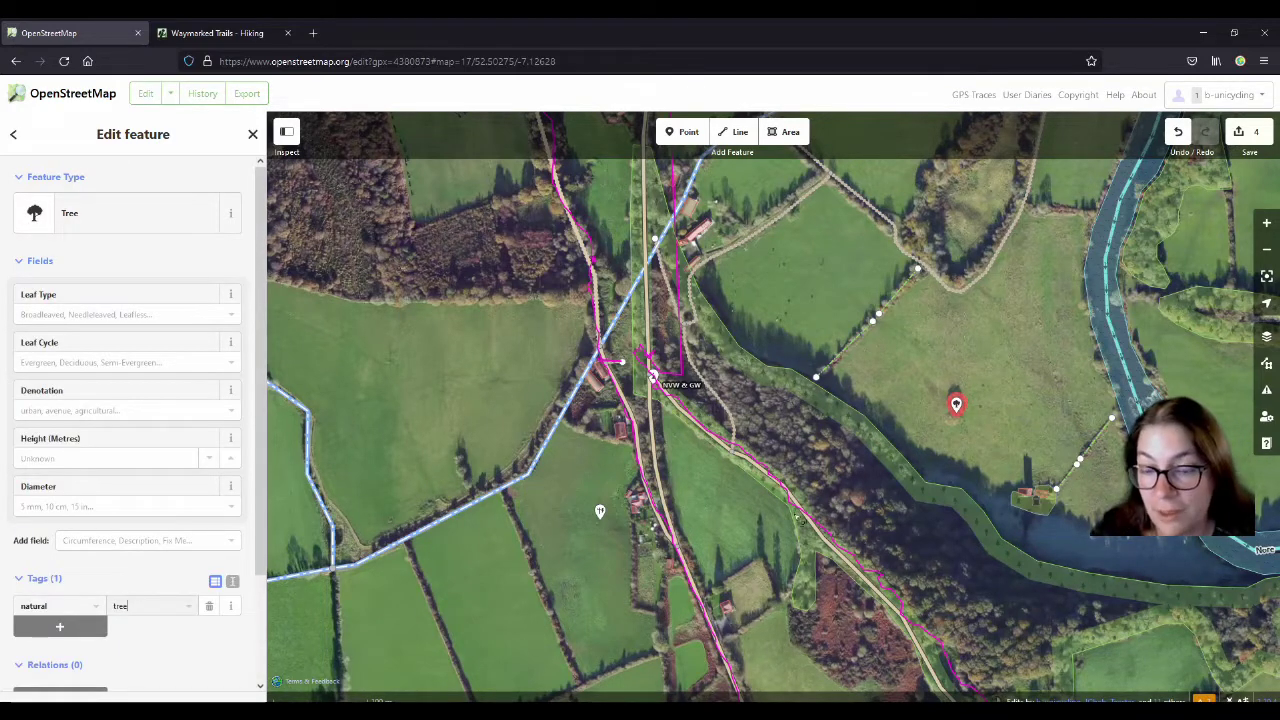
Upload the four edits with the changeset comment "added roads to route relation #trailkilkenny" and GPS as the source.
click(1249, 132)
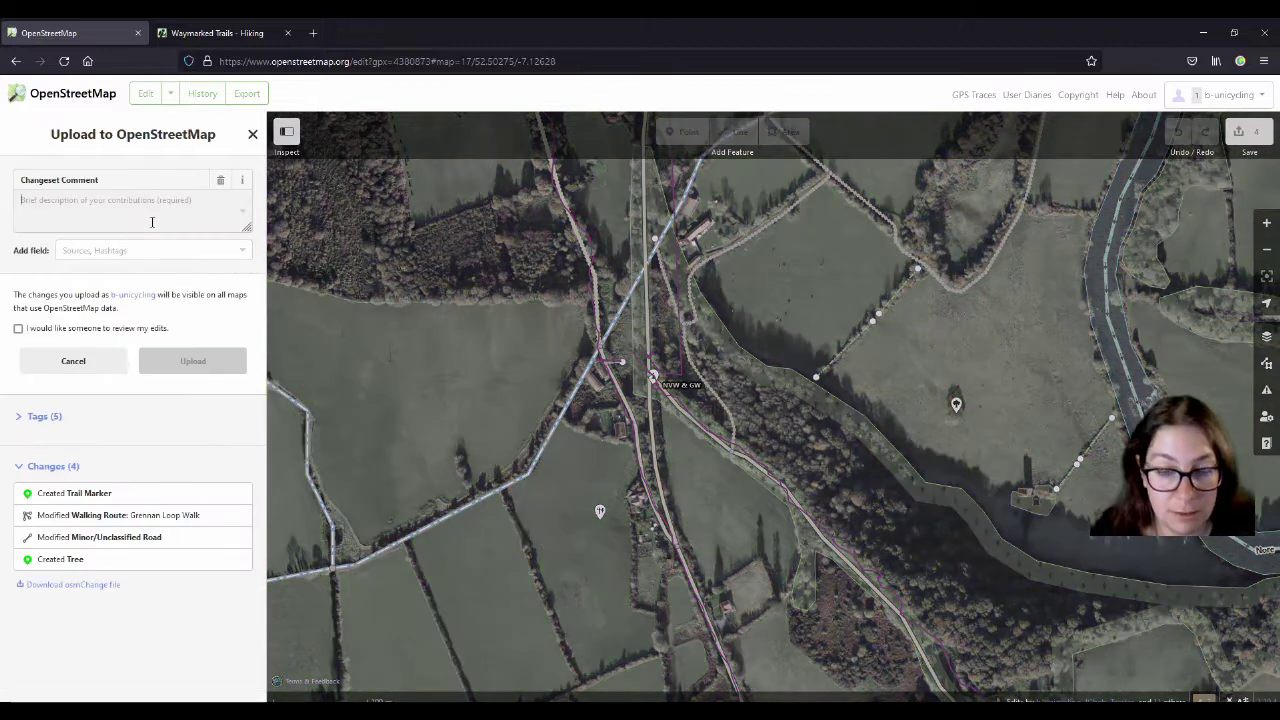
text(added t)
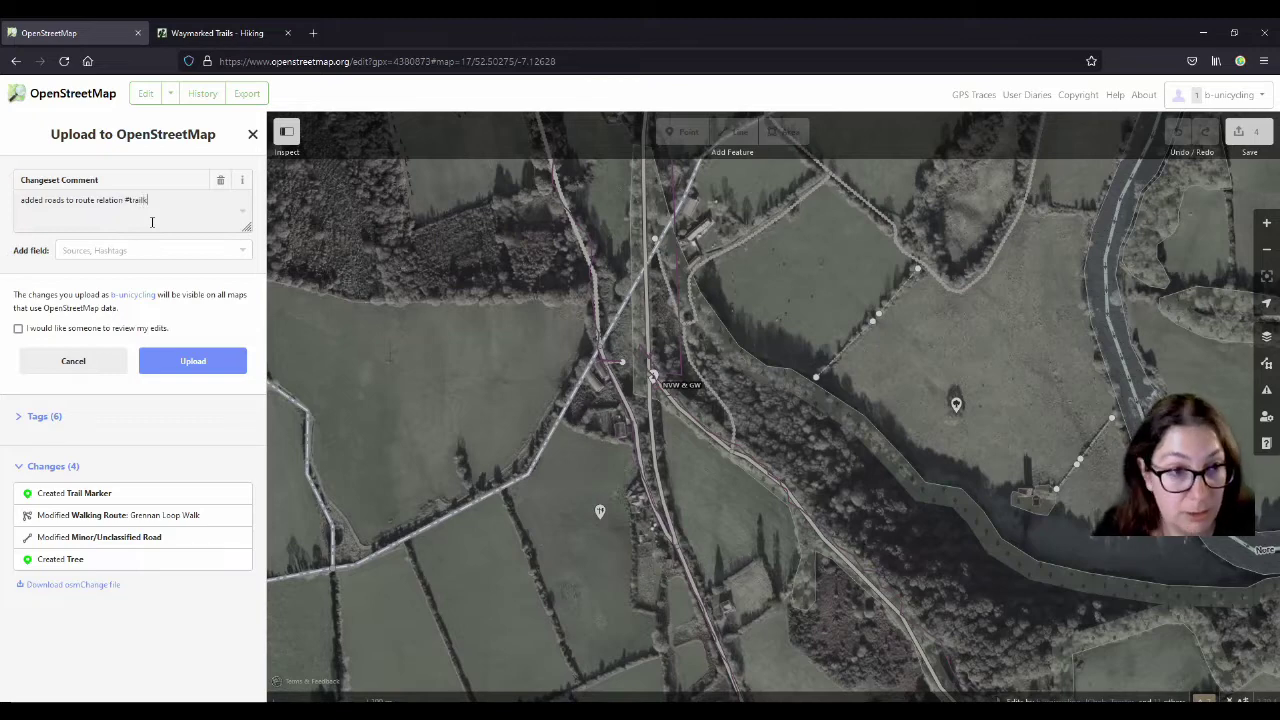
click(149, 249)
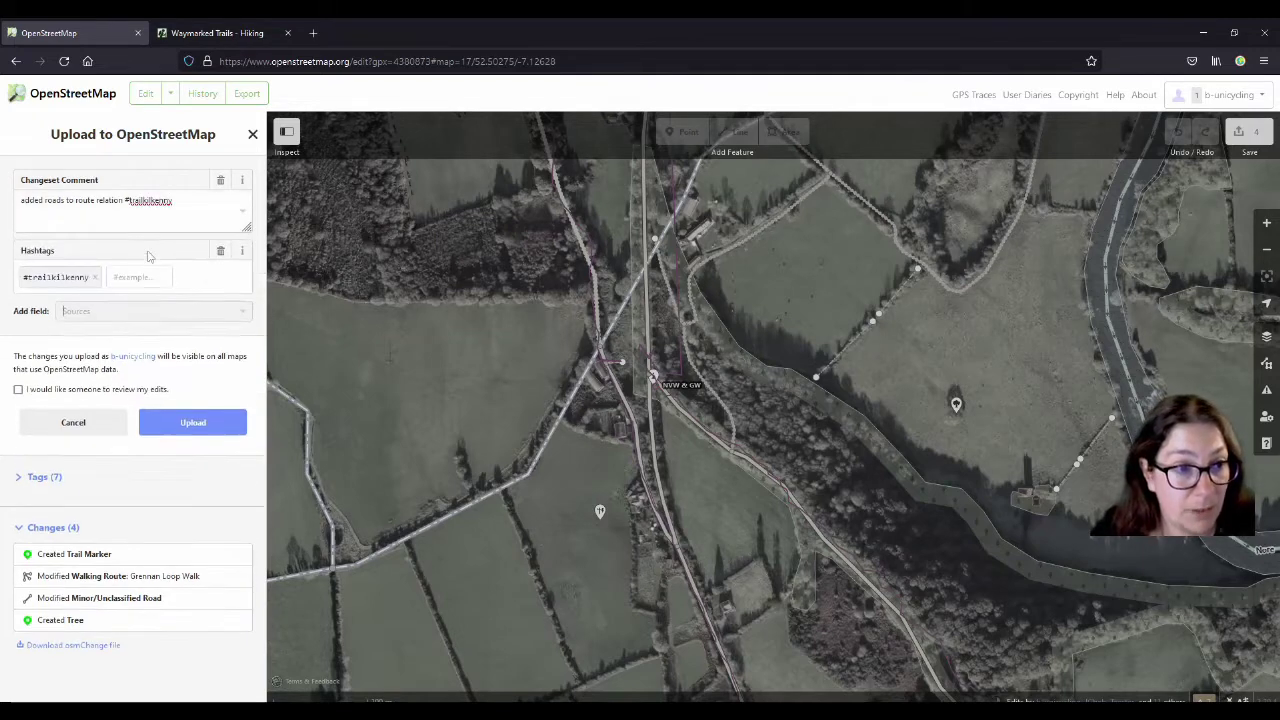
click(101, 328)
text(GPS)
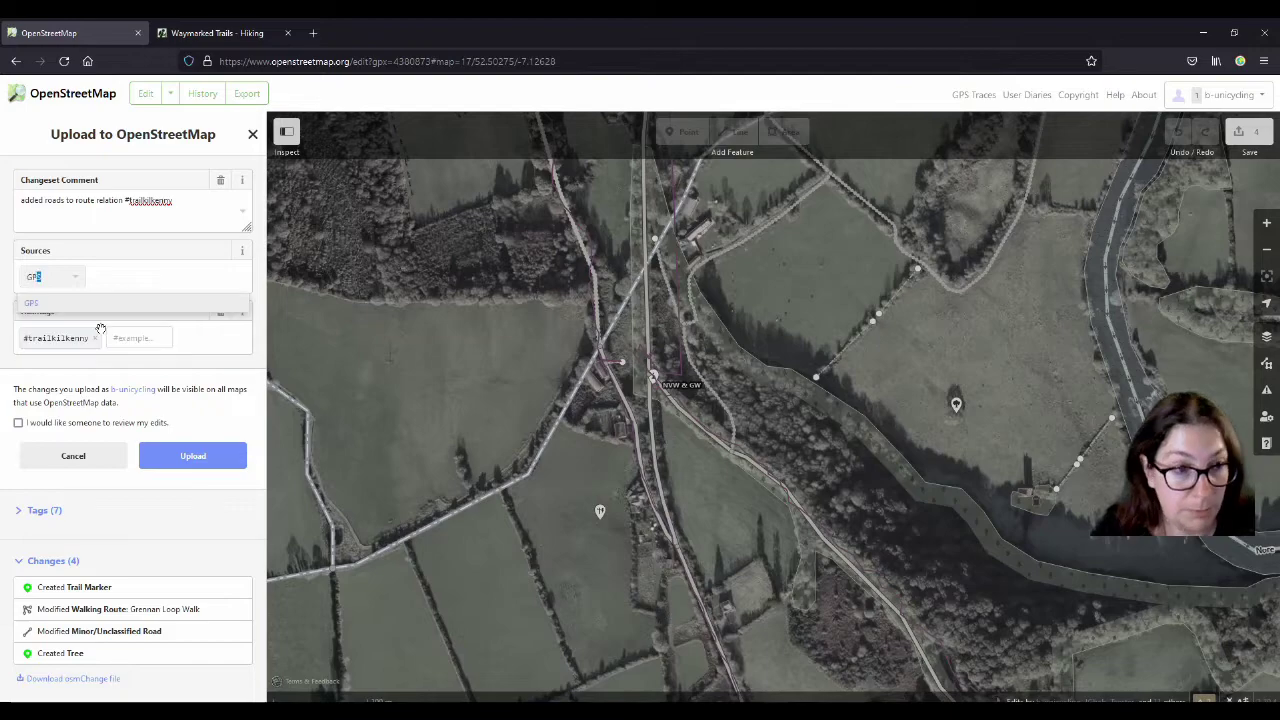
click(180, 457)
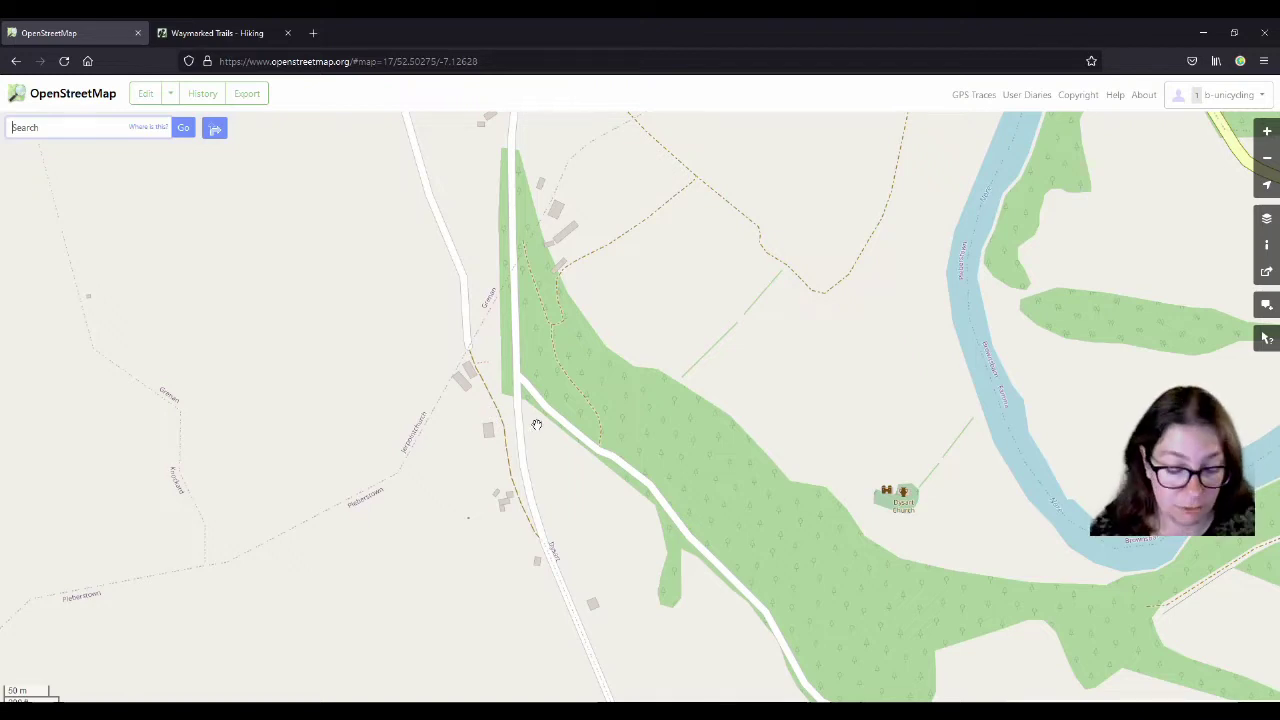
Reload the standard map and examine how the edited road west of Dysart Church is rendered at different scales.
key(F5)
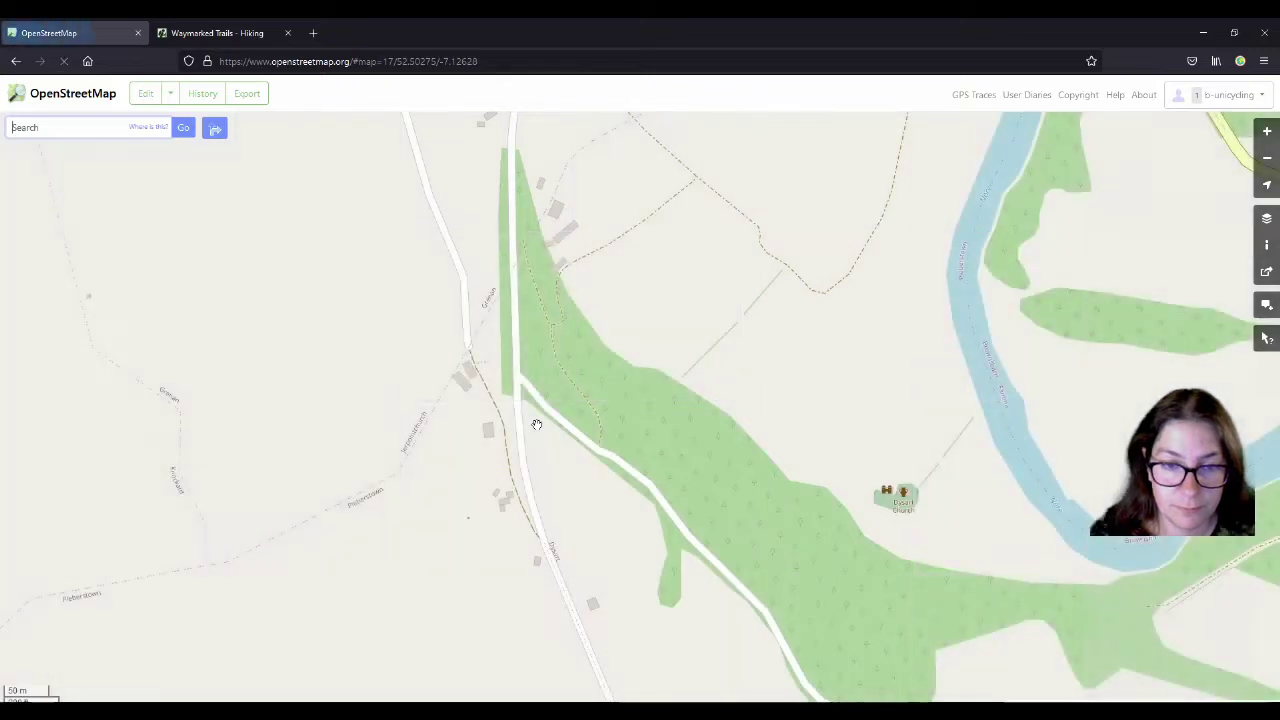
scroll(510, 450, up, 1)
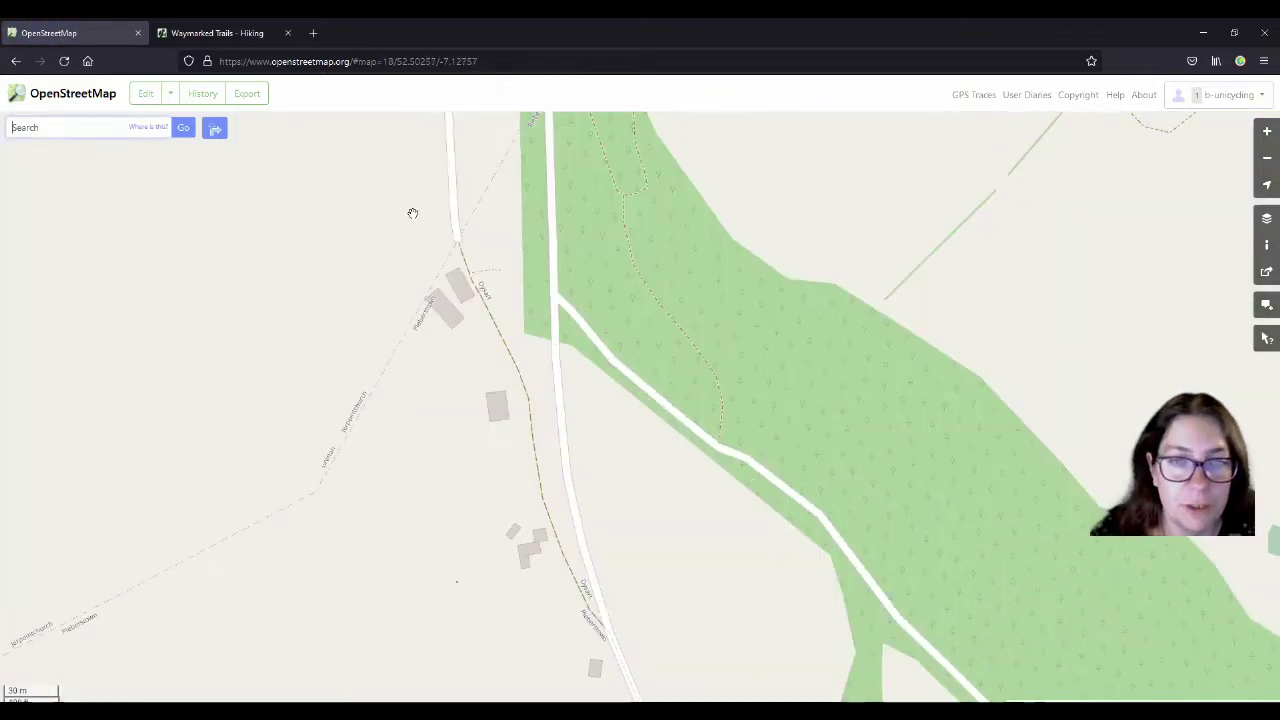
scroll(490, 262, up, 1)
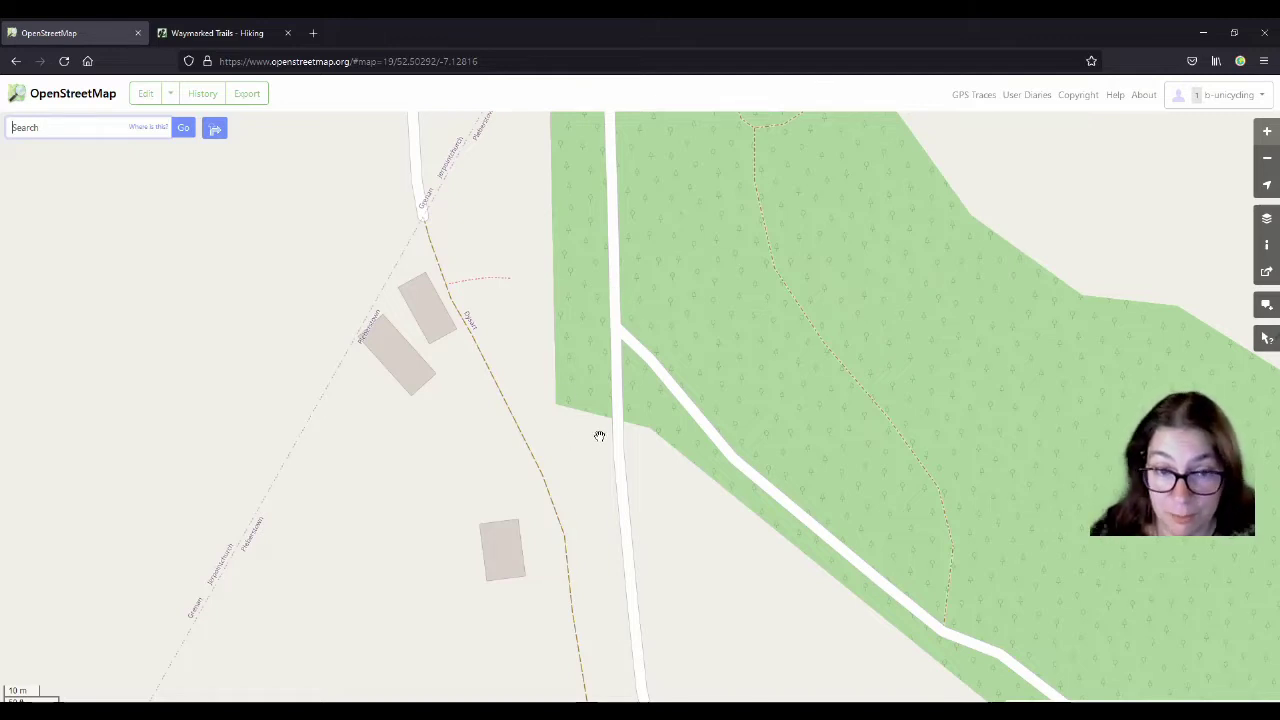
scroll(599, 436, down, 2)
scroll(558, 413, up, 3)
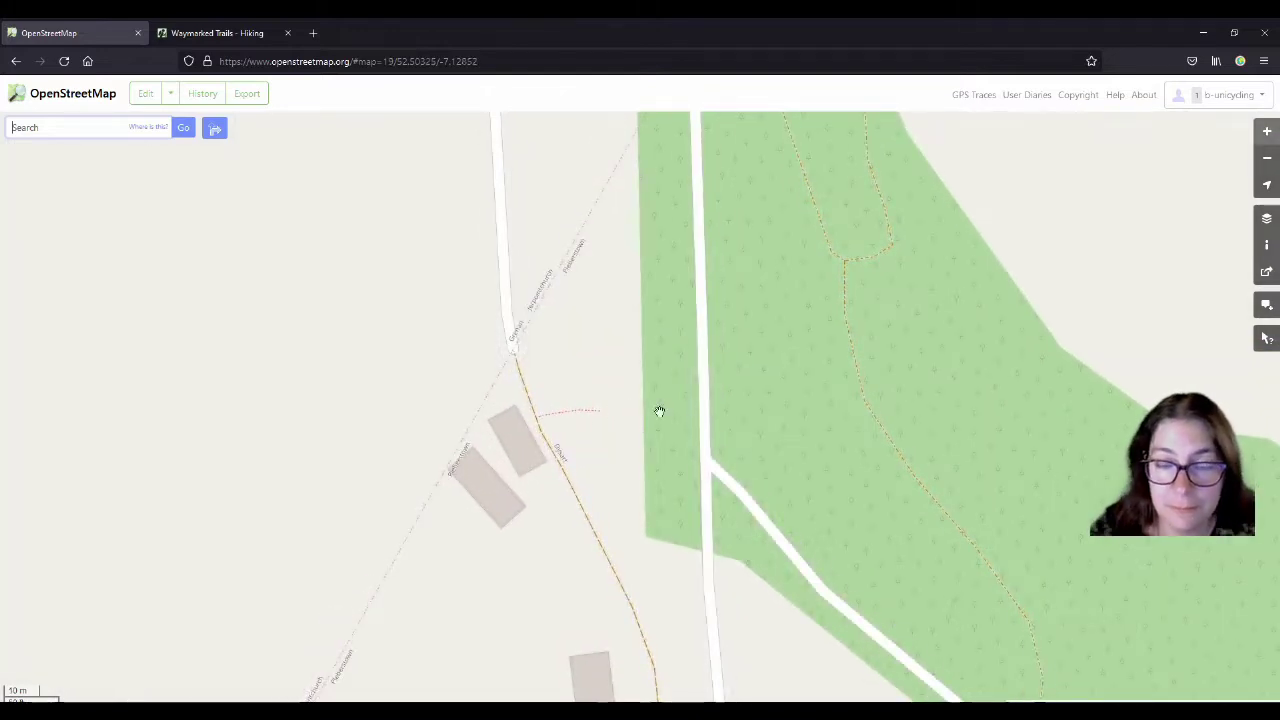
scroll(655, 412, down, 2)
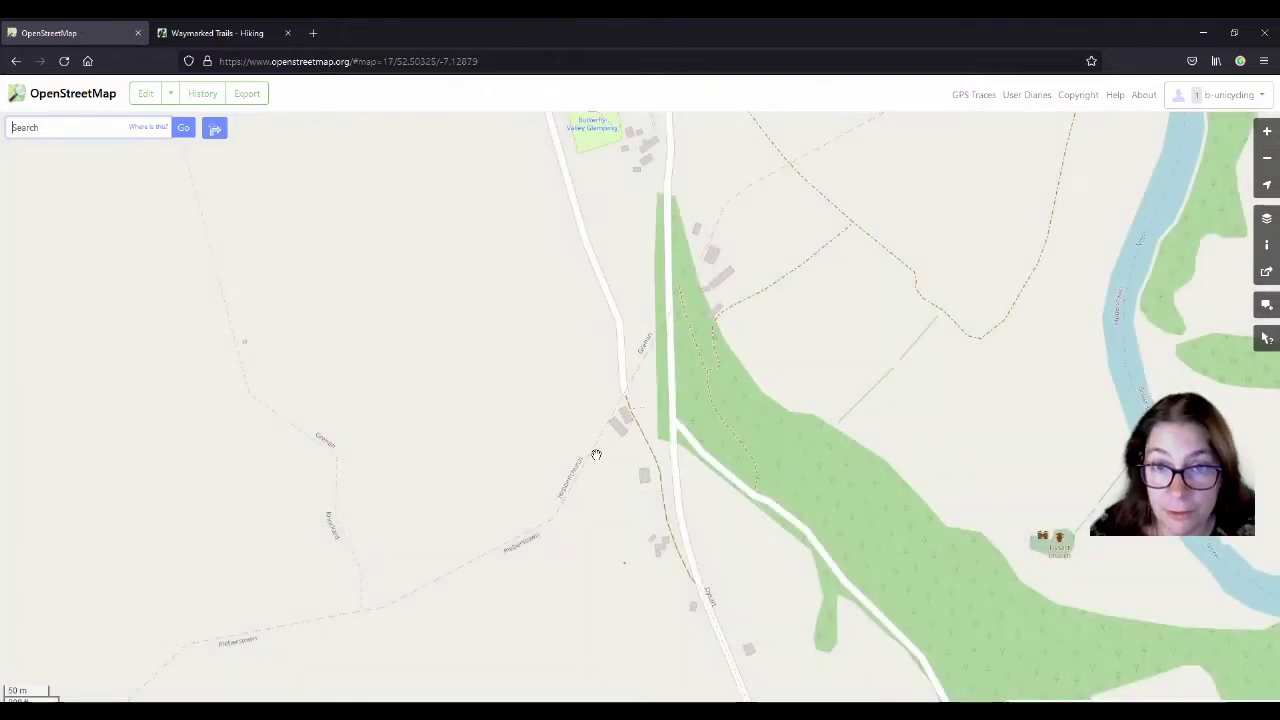
key(F5)
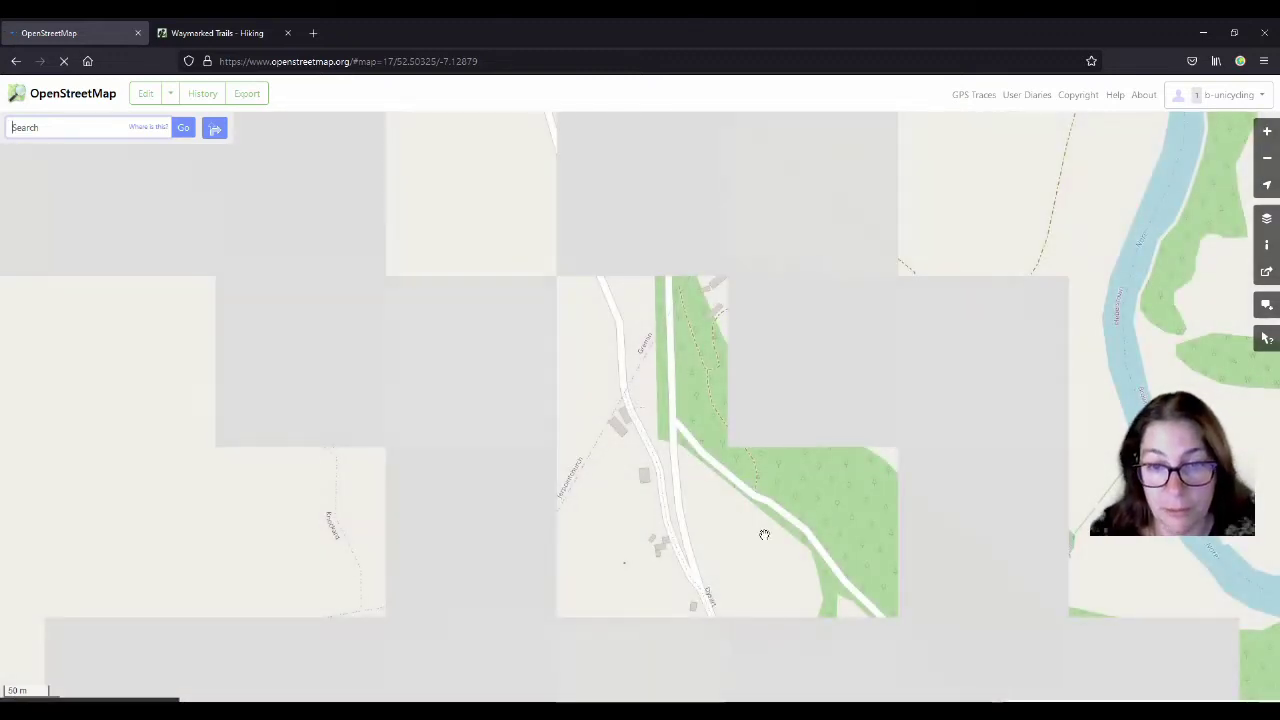
drag(760, 534, 686, 480)
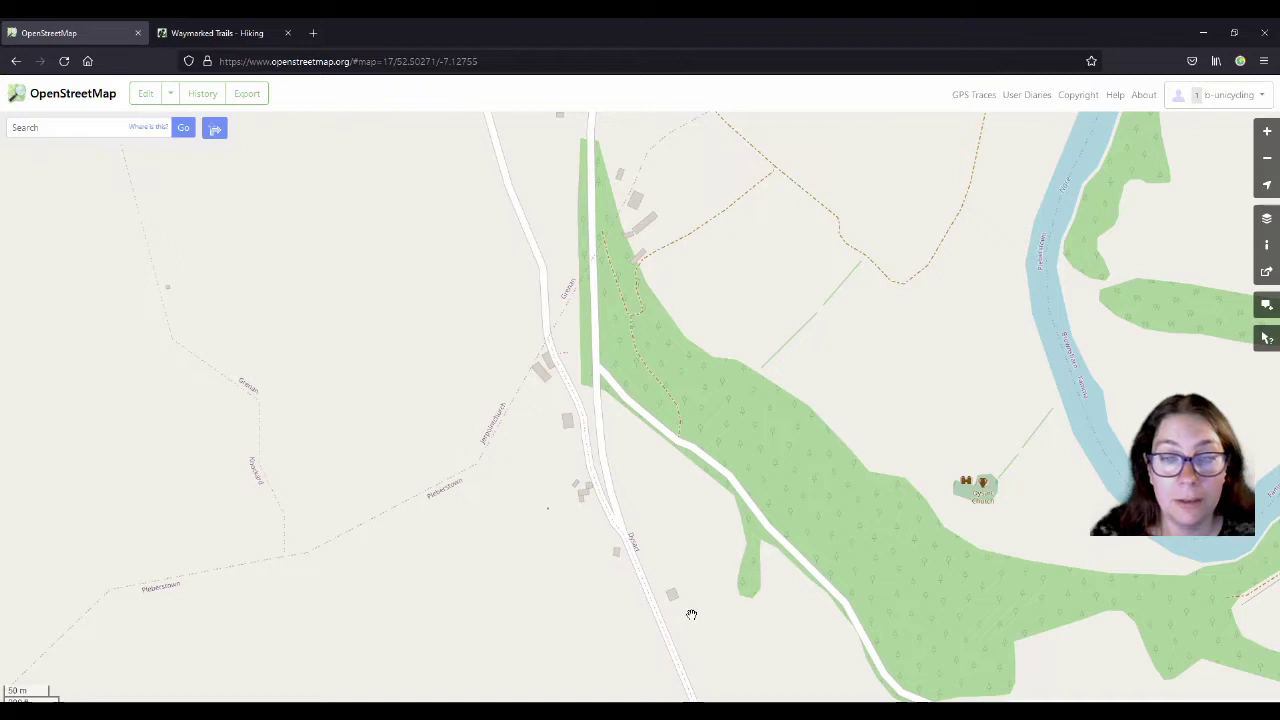
Switch to Waymarked Trails, reload the hiking map and check the Grennan Loop Walk around Butterfly Valley Glamping.
click(215, 36)
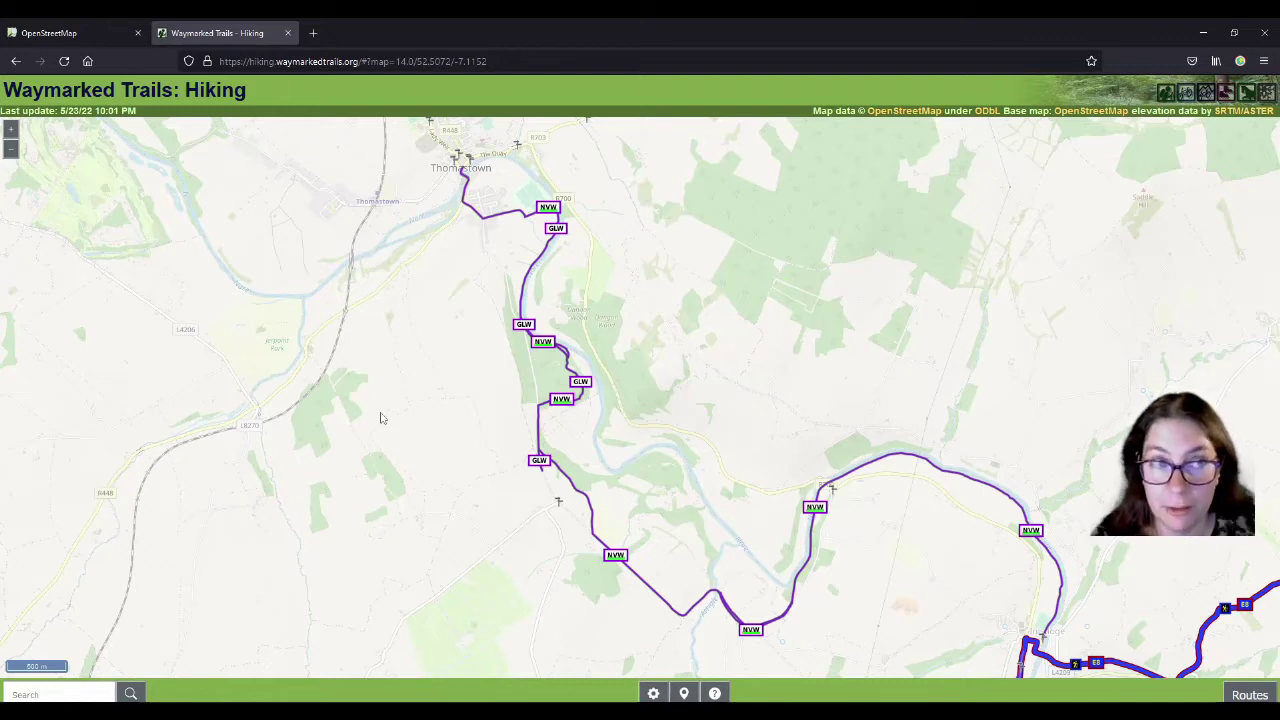
key(F5)
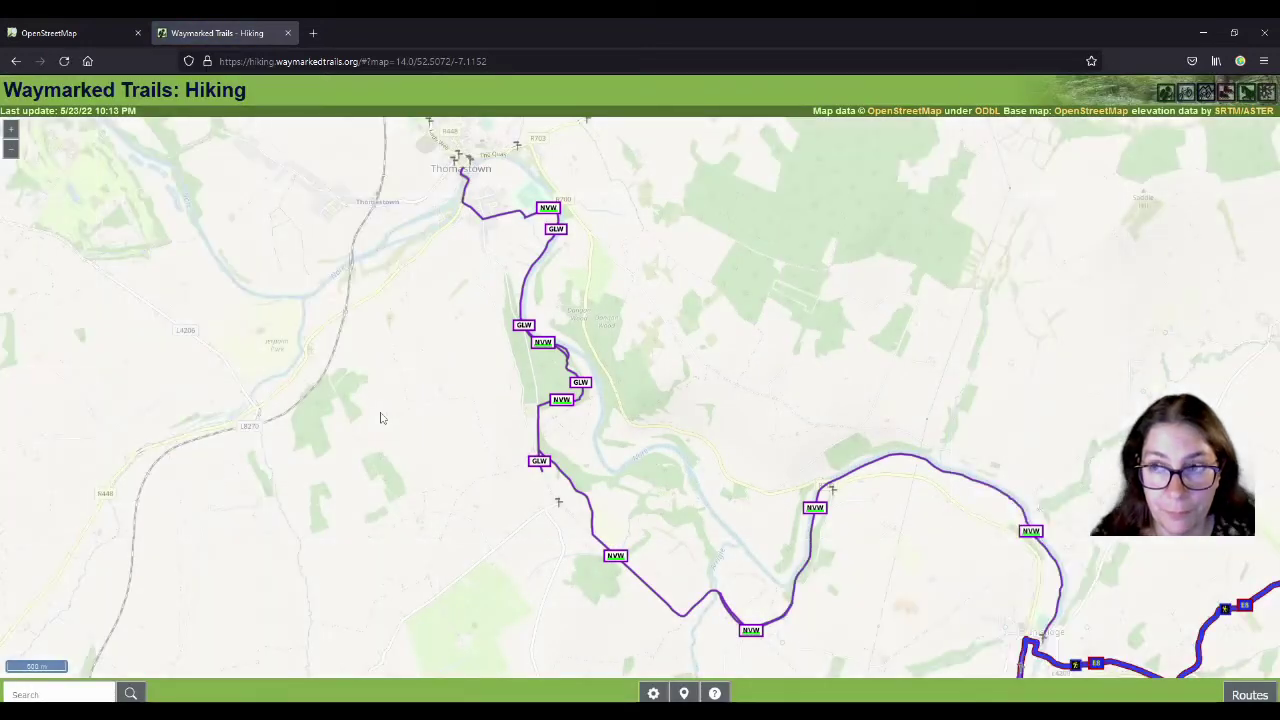
scroll(563, 505, up, 5)
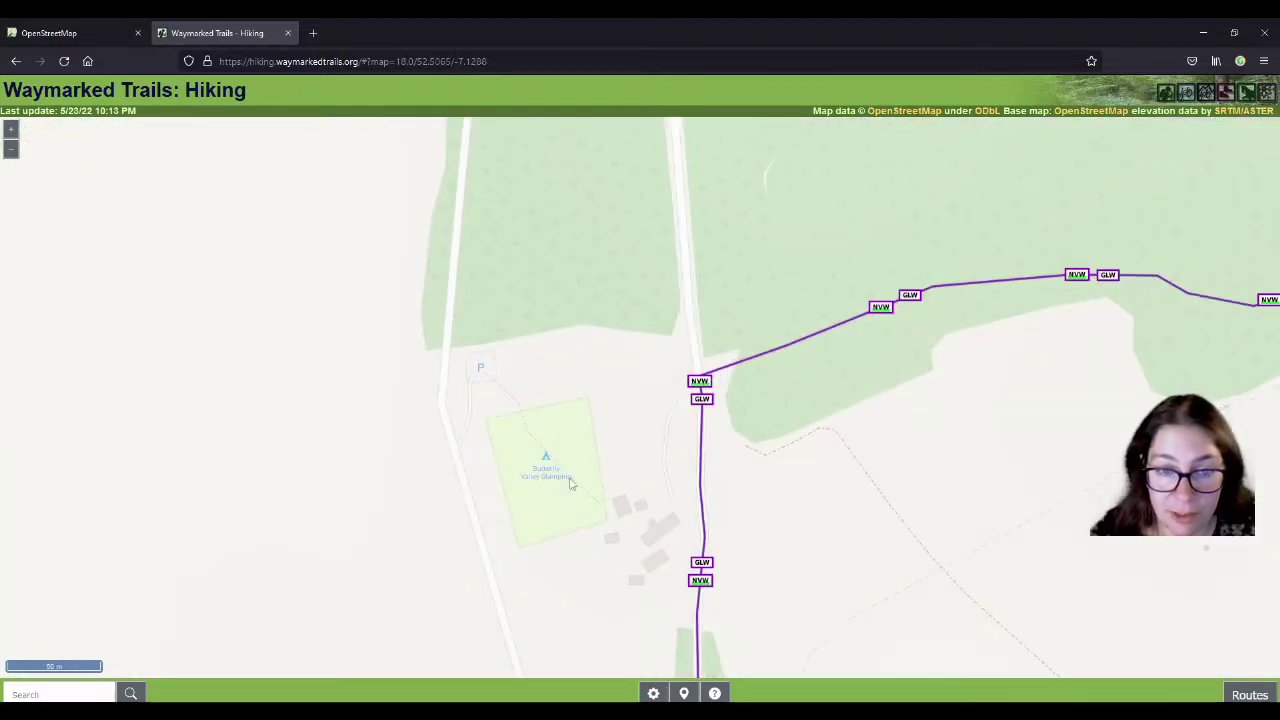
scroll(568, 519, down, 1)
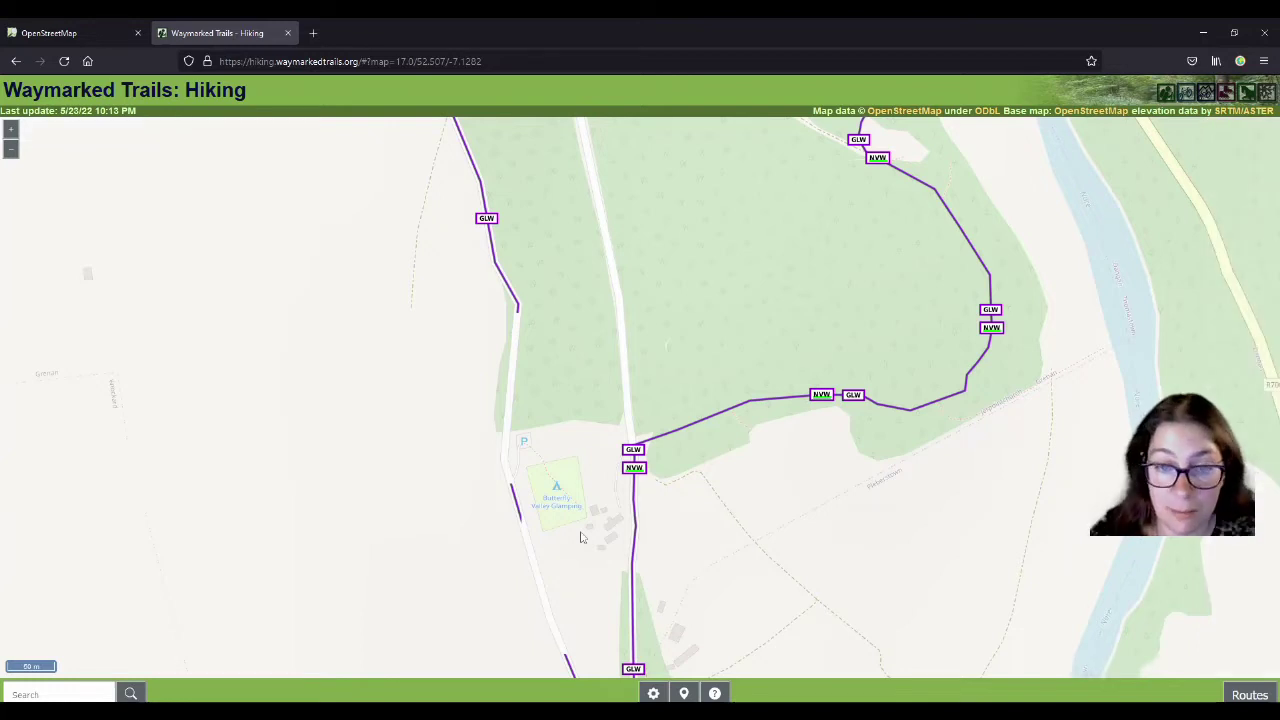
scroll(536, 416, down, 1)
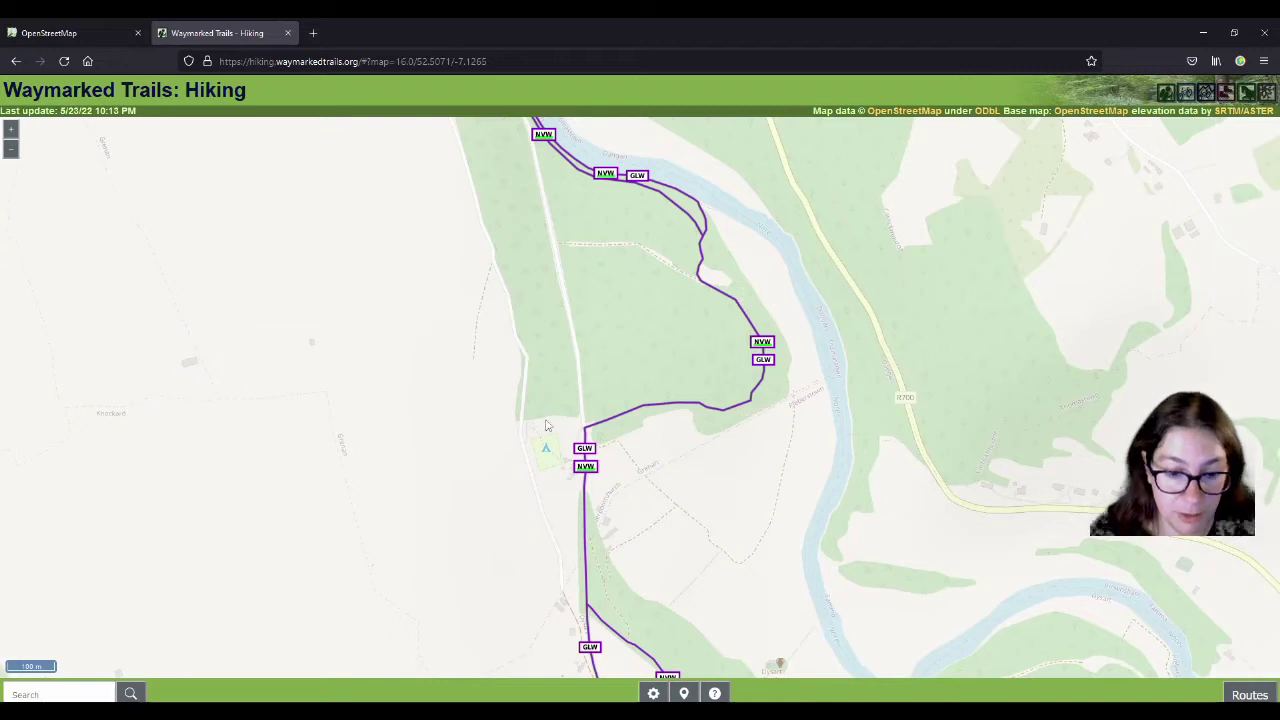
key(F5)
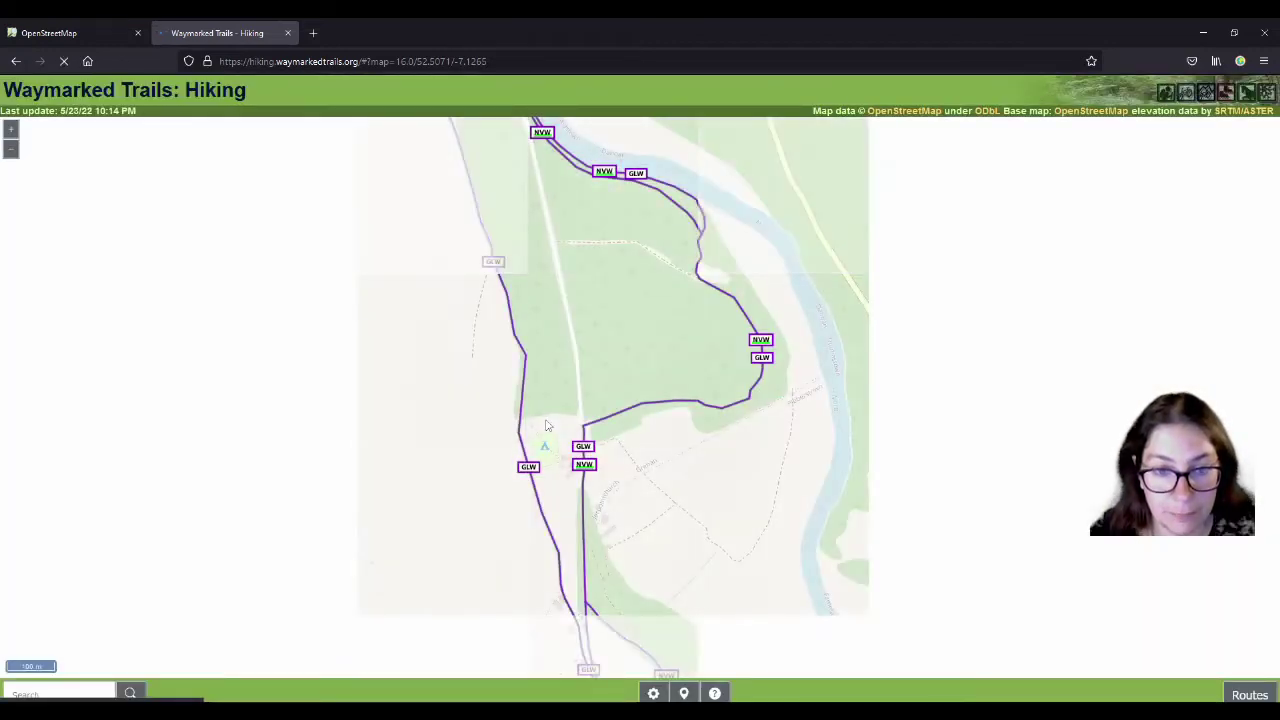
Examine the Grennan Loop Walk between the forest and Thomastown for missing sections and list the routes there.
scroll(567, 442, down, 2)
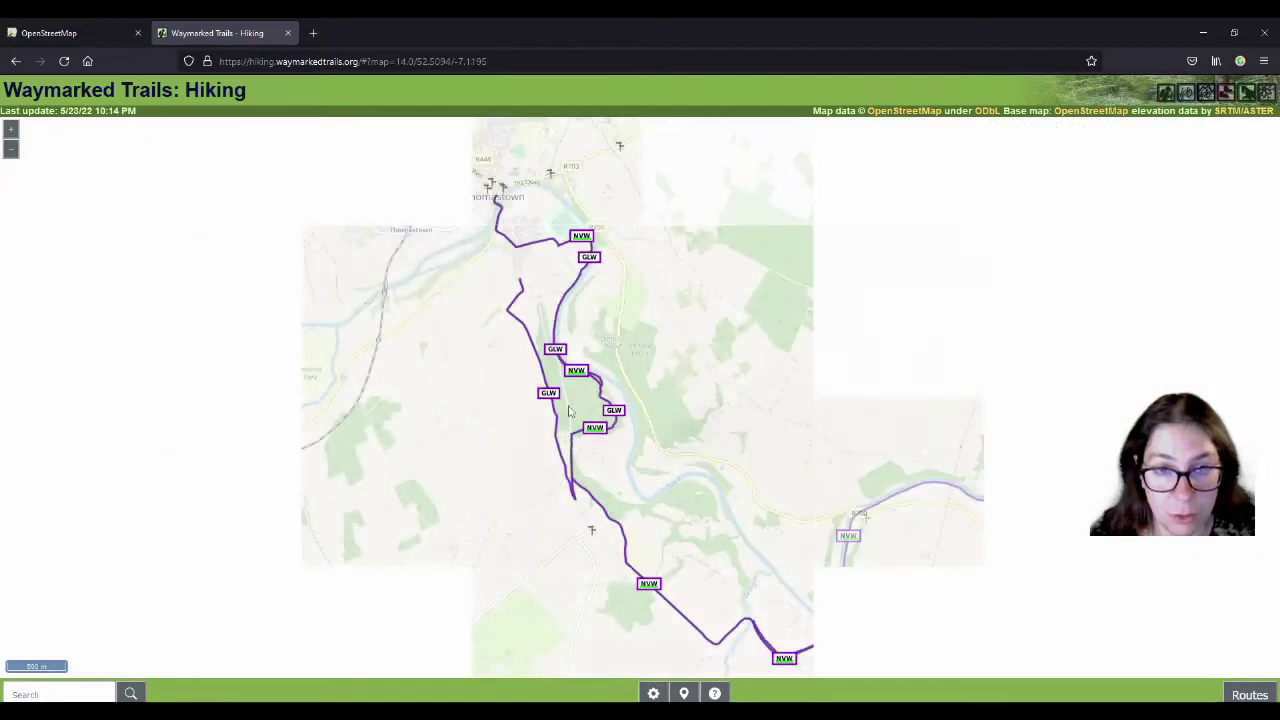
scroll(538, 331, up, 1)
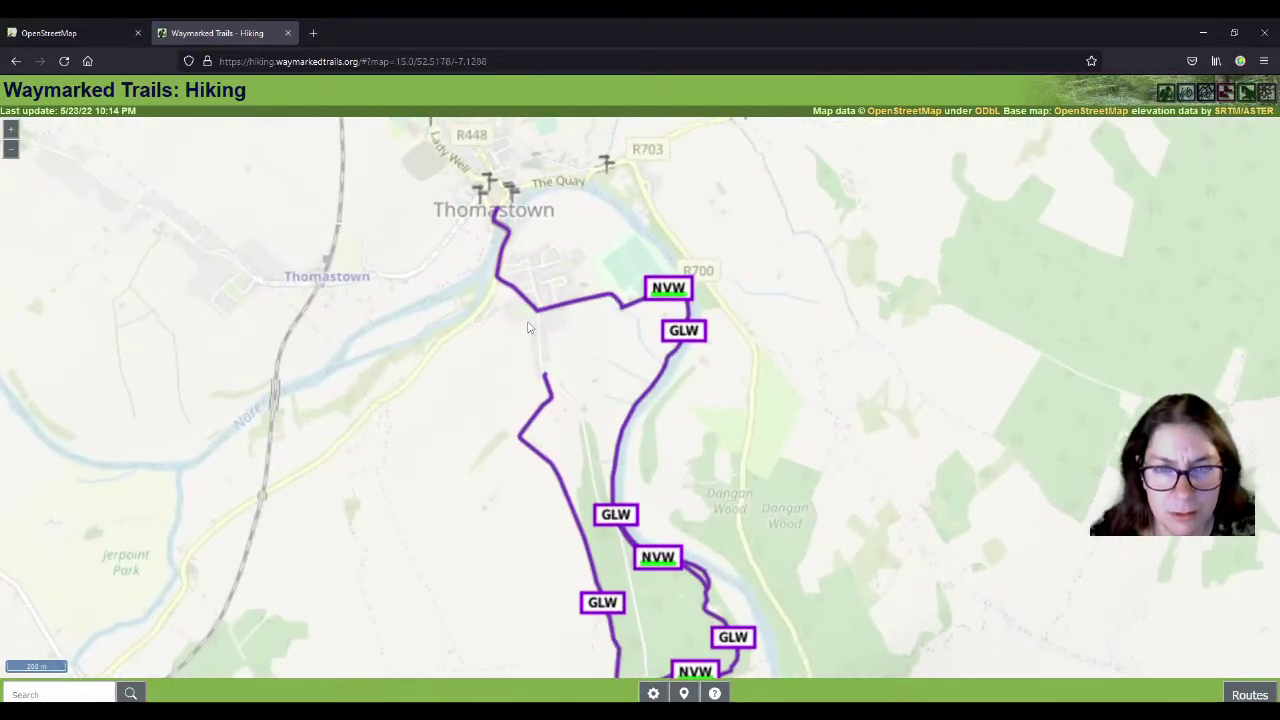
scroll(540, 334, up, 2)
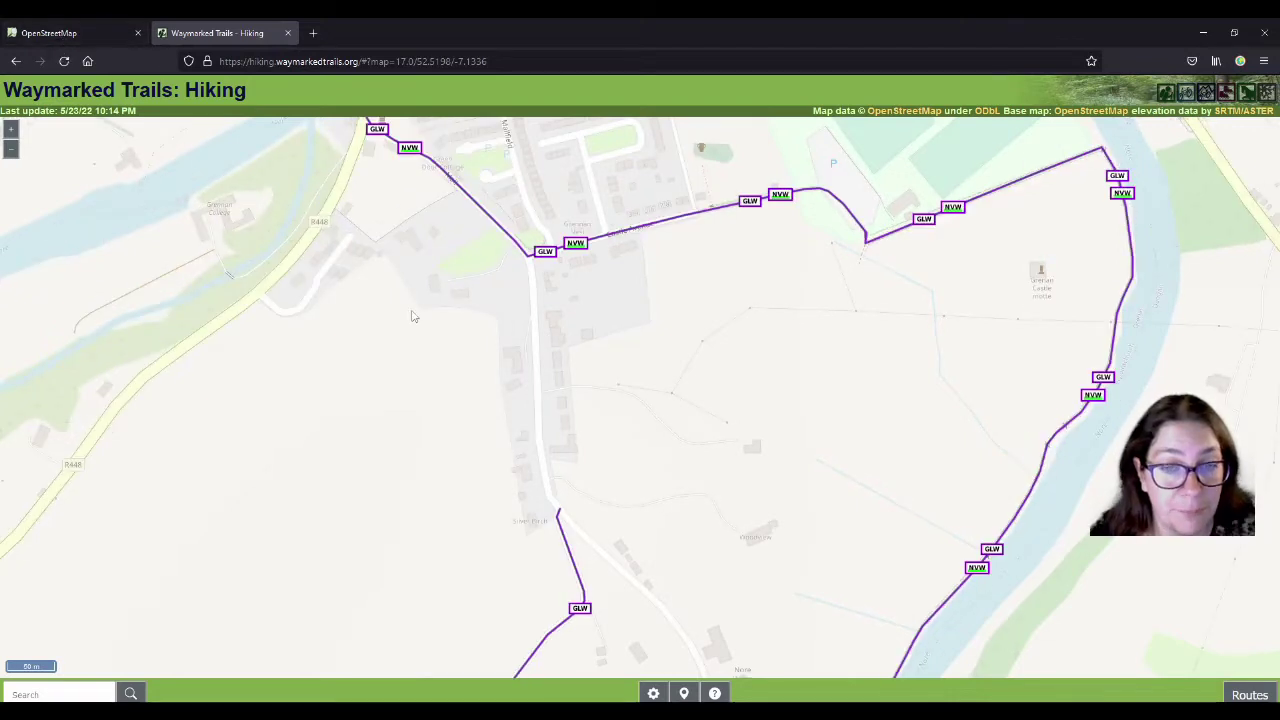
scroll(520, 370, down, 3)
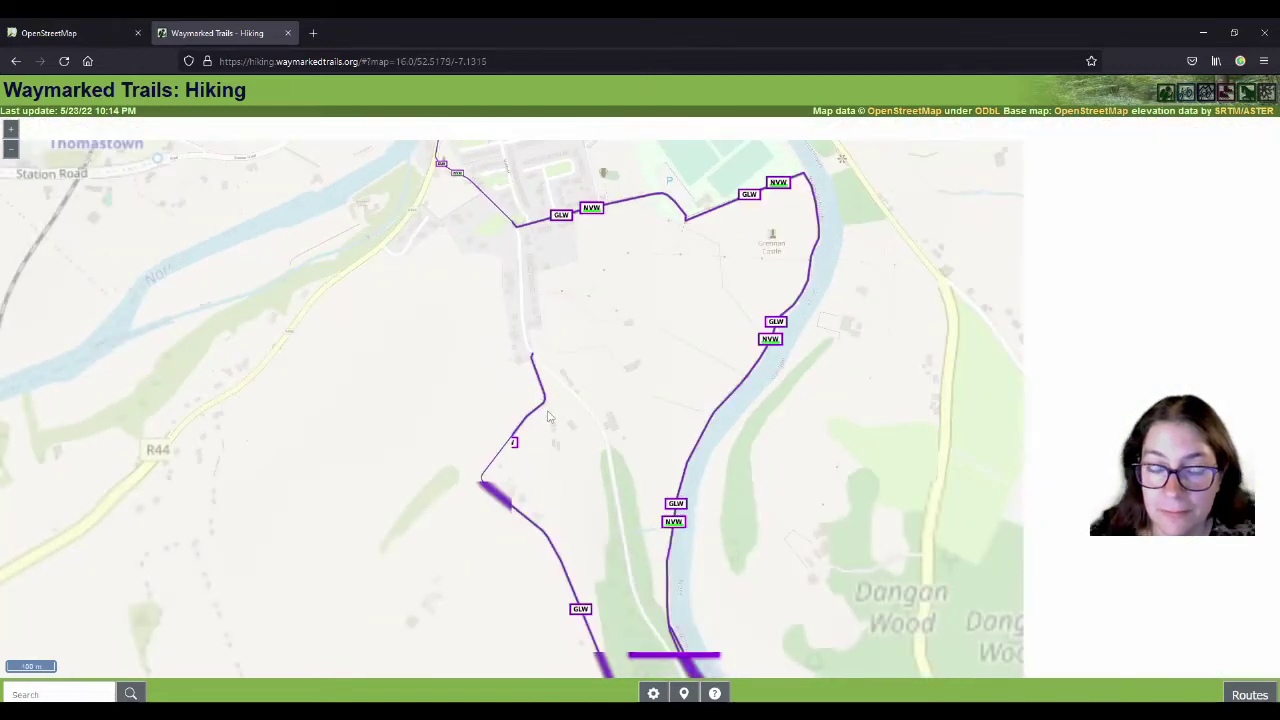
click(548, 414)
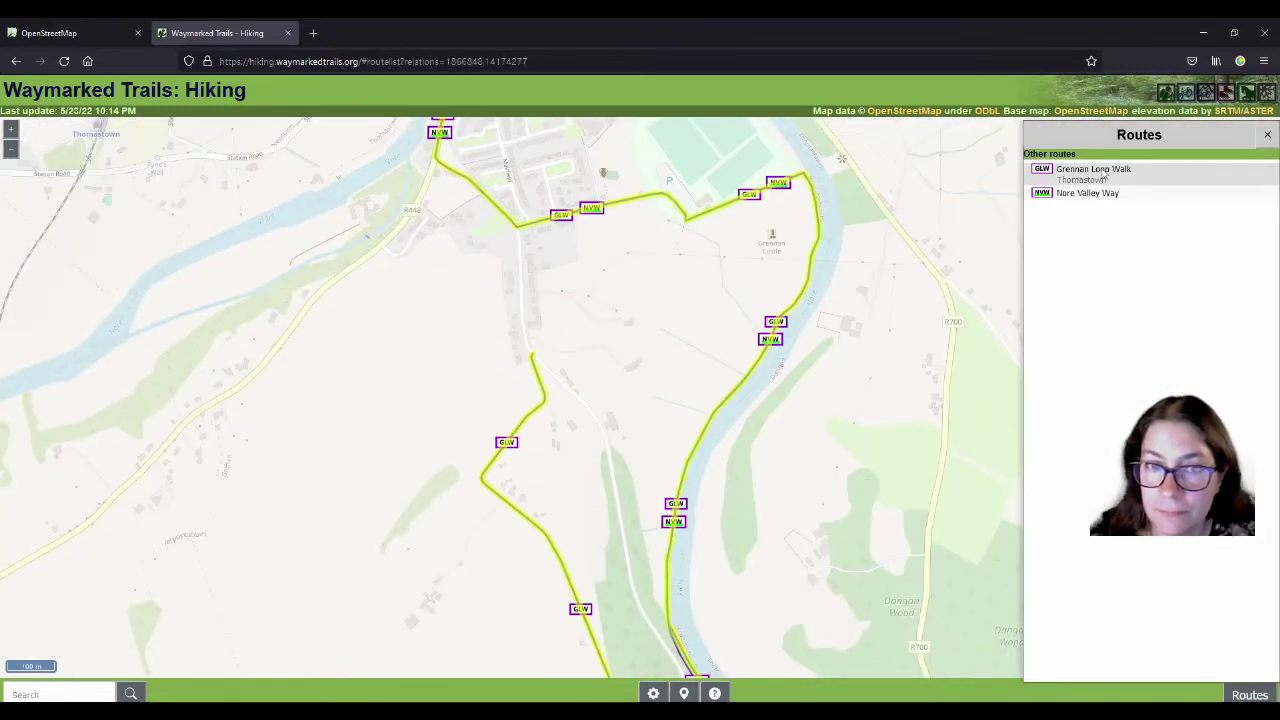
Return to OpenStreetMap and open the area around the road south of Castle Avenue in Thomastown for editing.
click(30, 34)
scroll(646, 384, down, 2)
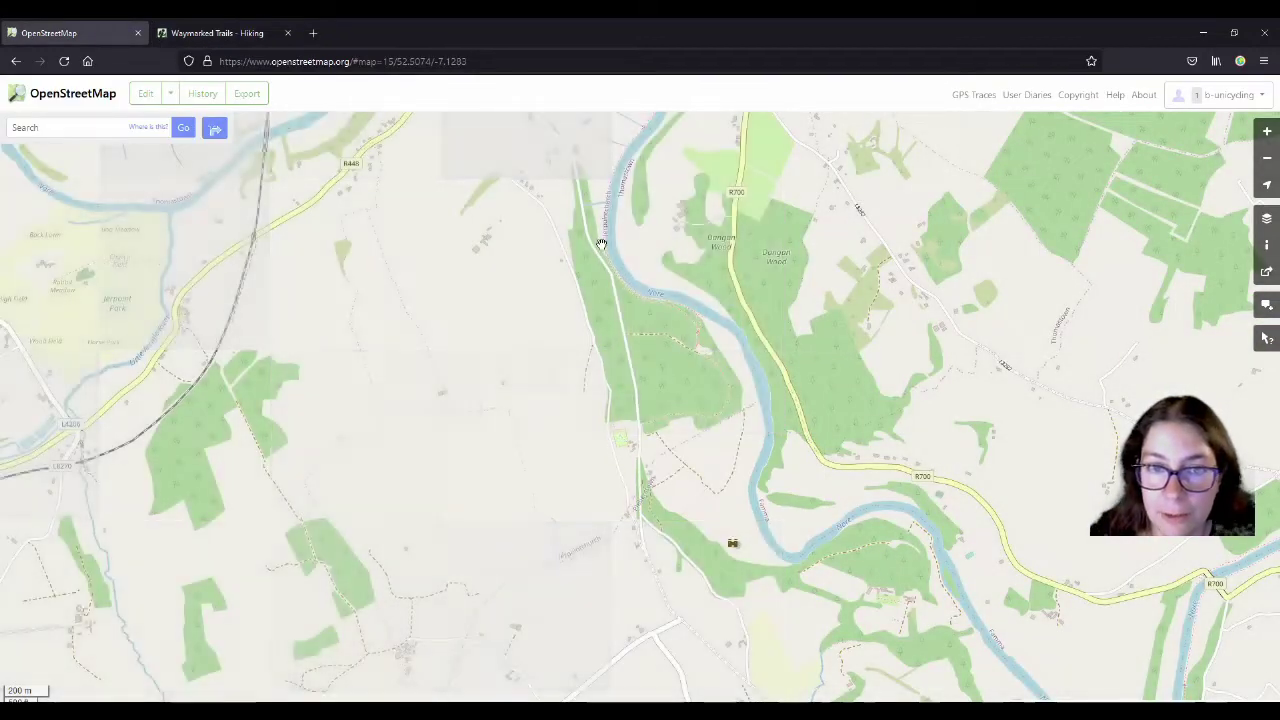
drag(601, 244, 673, 596)
scroll(640, 385, up, 2)
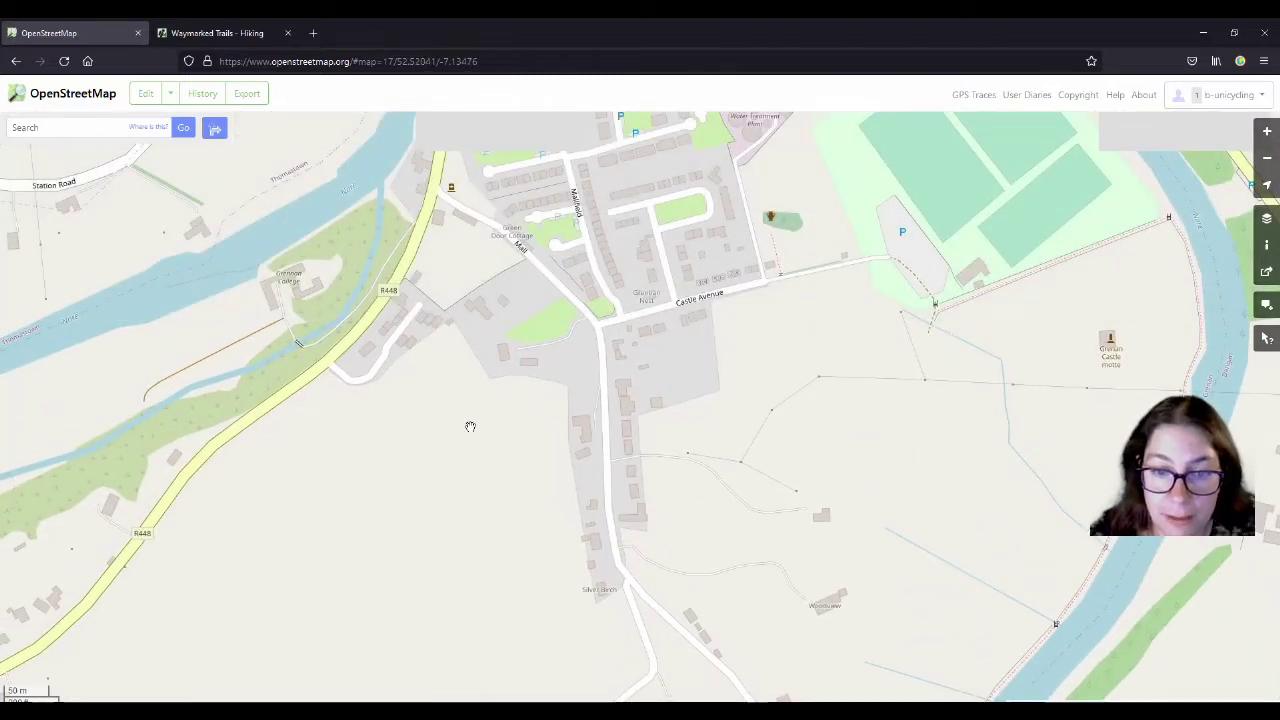
click(145, 93)
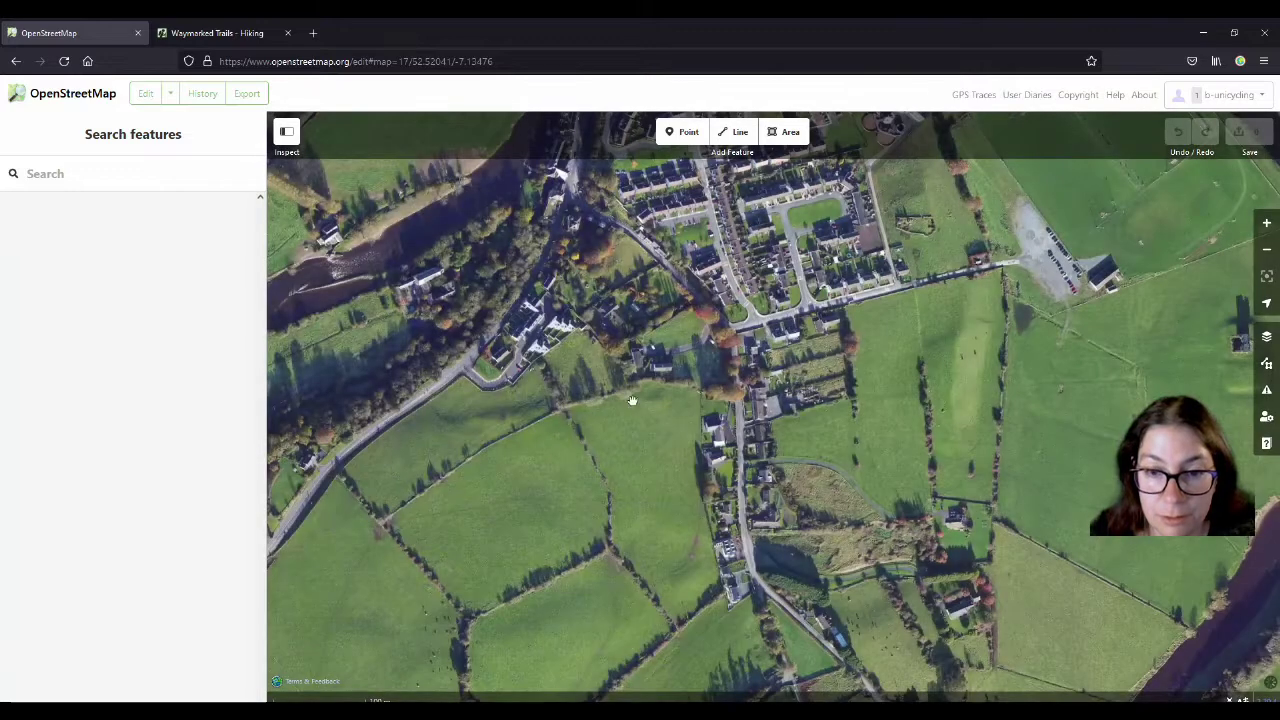
Split the minor road south of Castle Avenue at its junction with the side road, undo the split and apply it again.
click(743, 424)
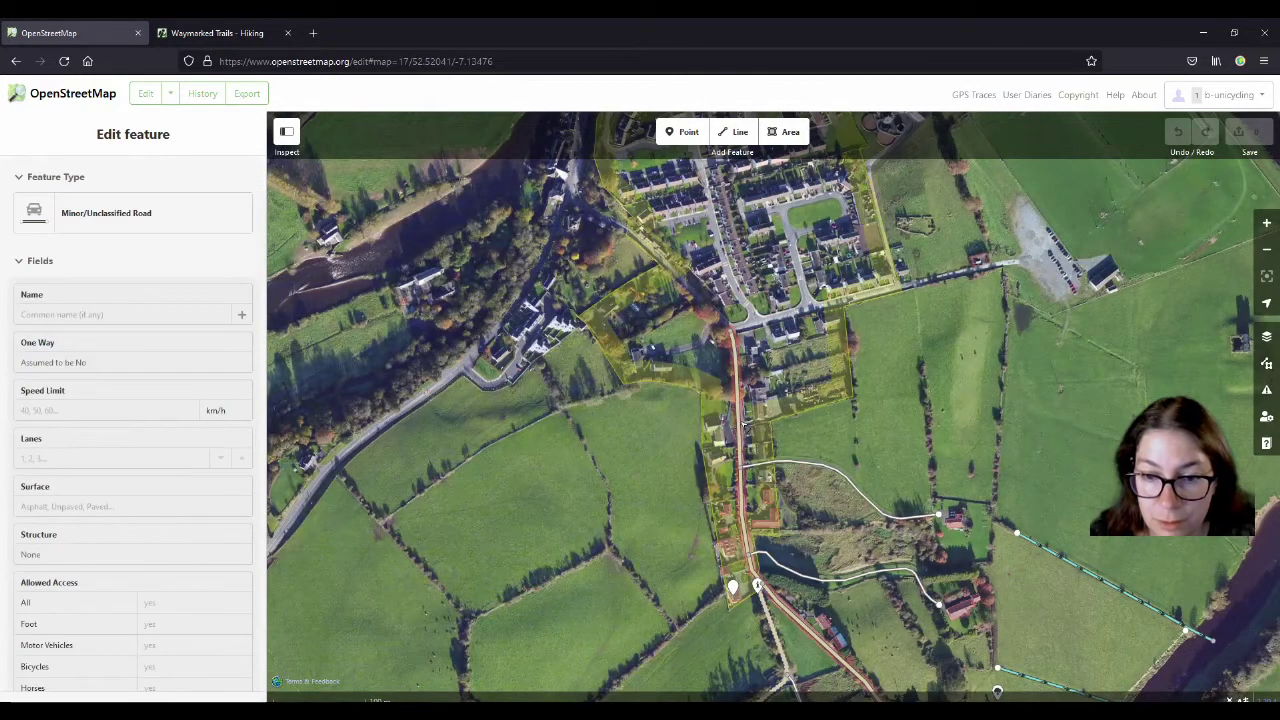
drag(828, 550, 694, 430)
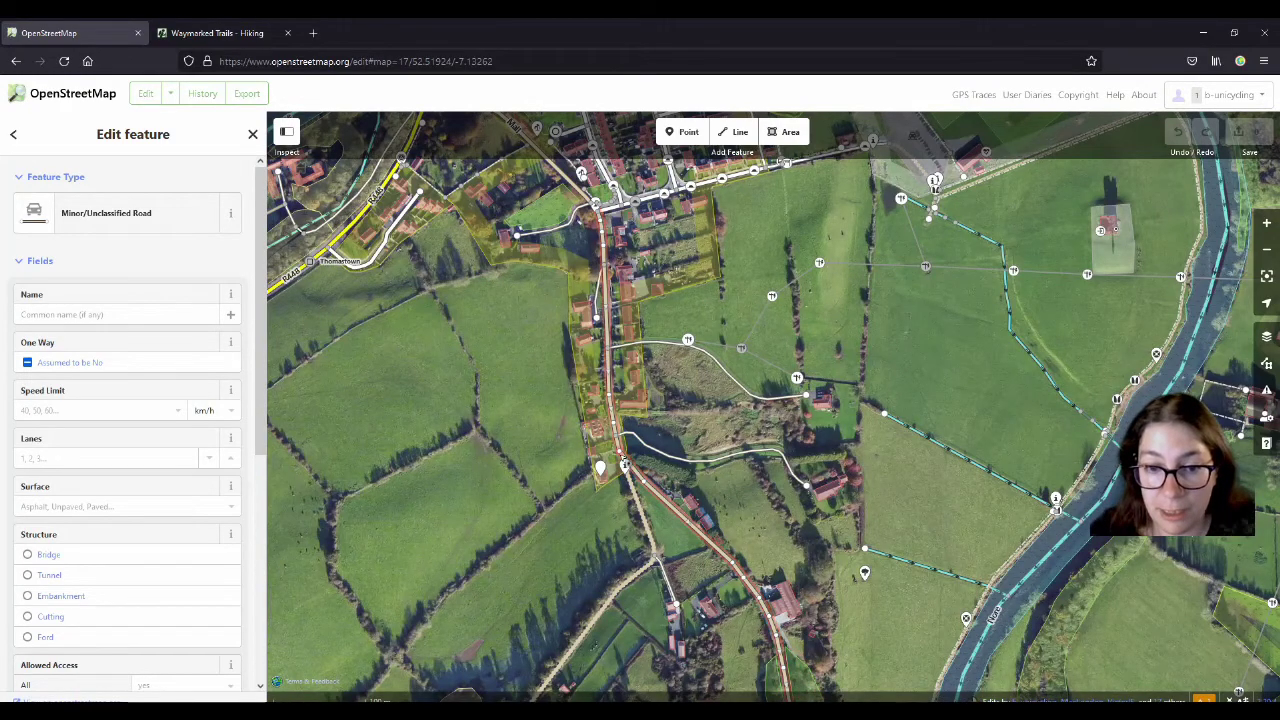
scroll(622, 457, up, 4)
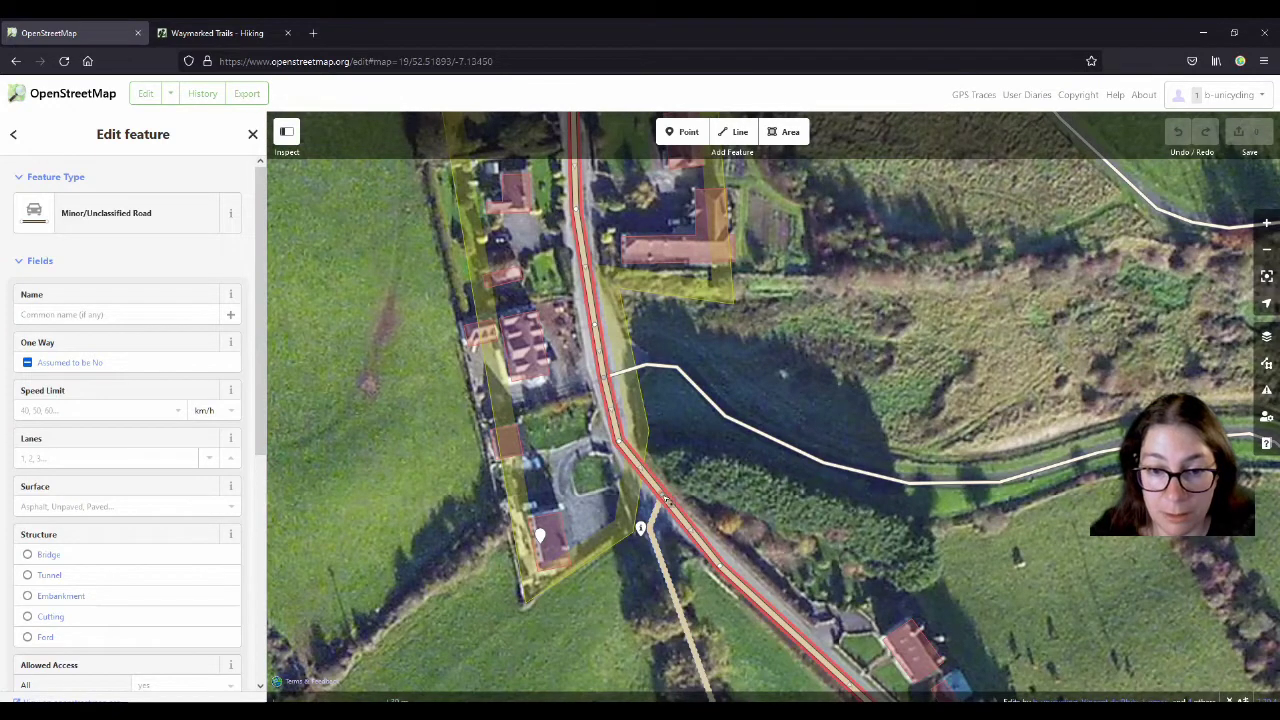
click(664, 499)
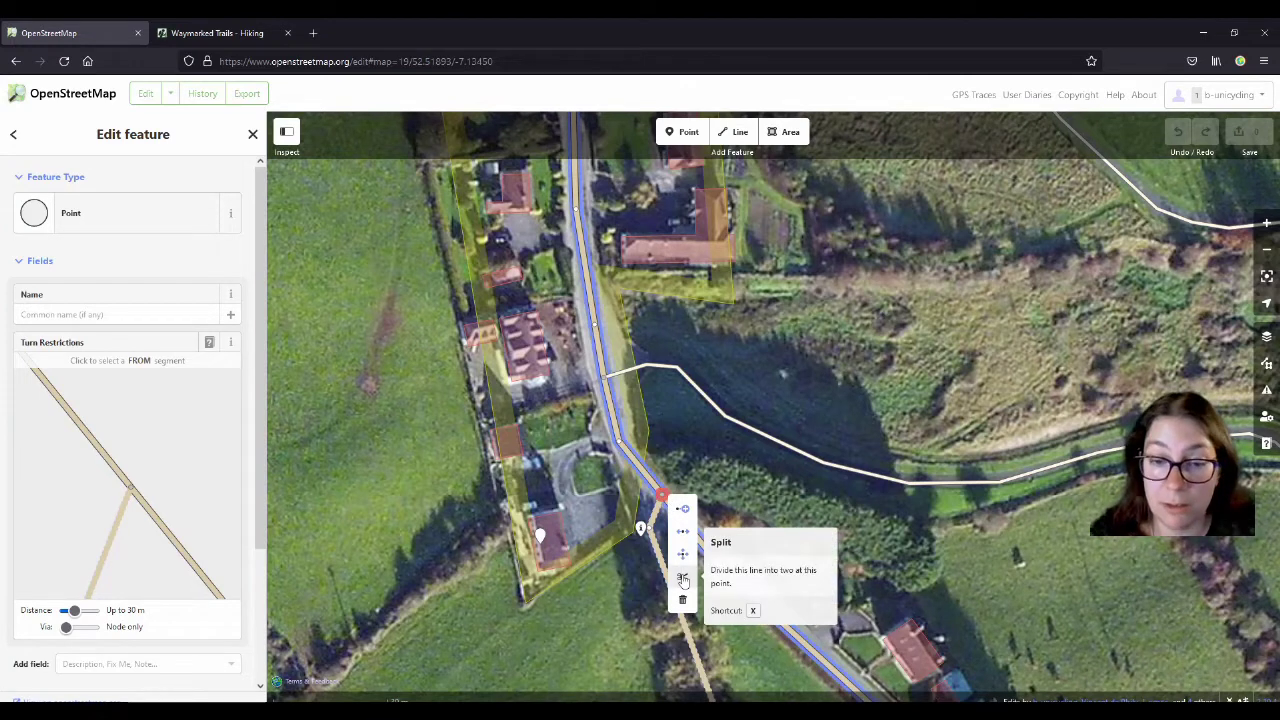
key(x)
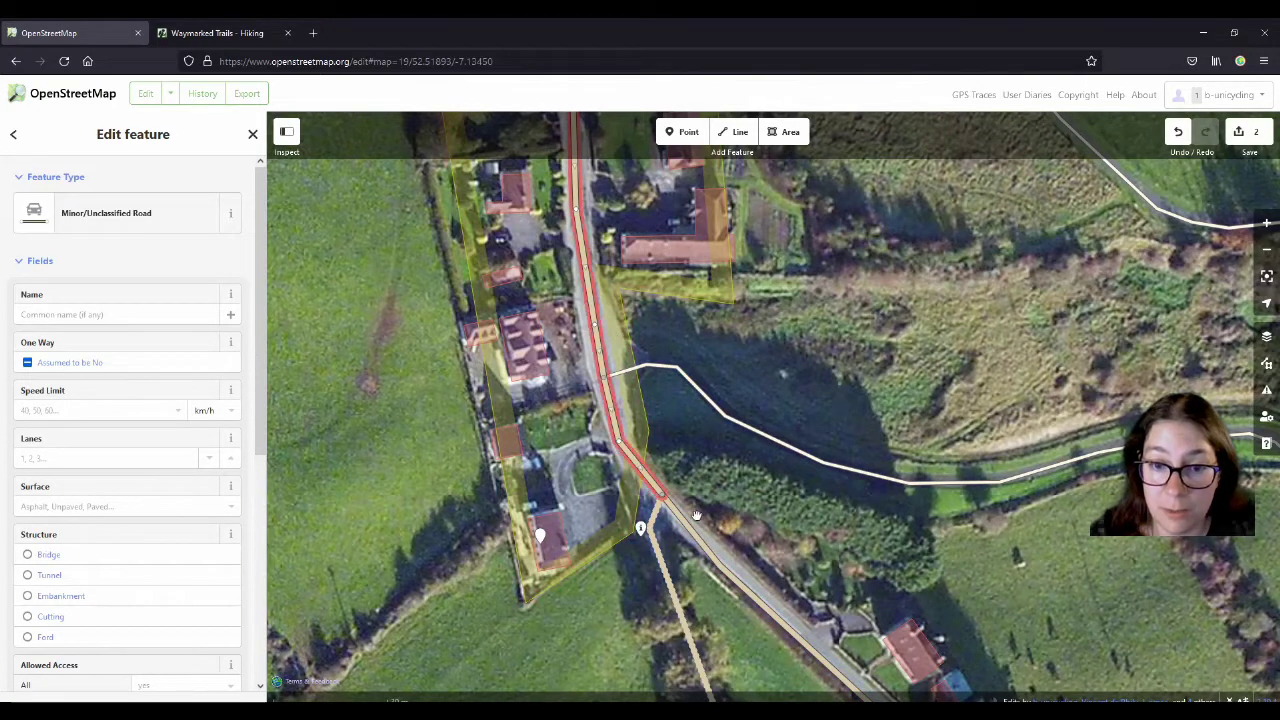
click(683, 518)
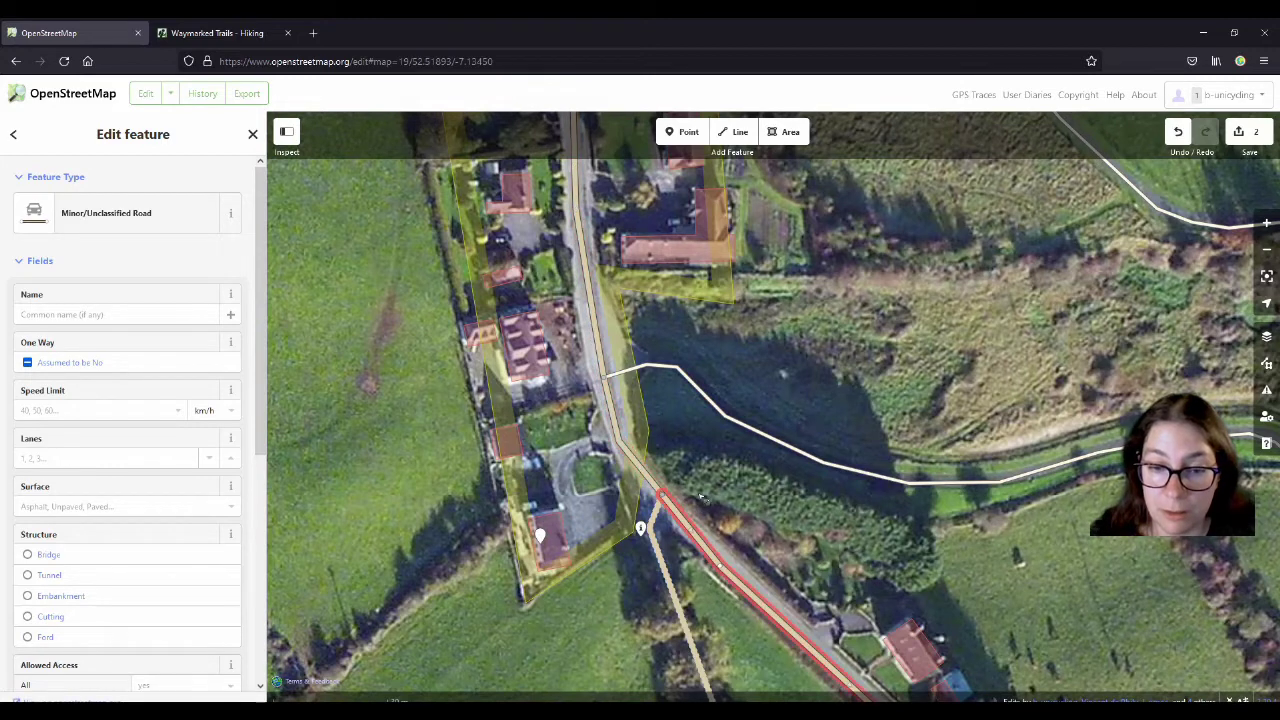
key(ctrl+z)
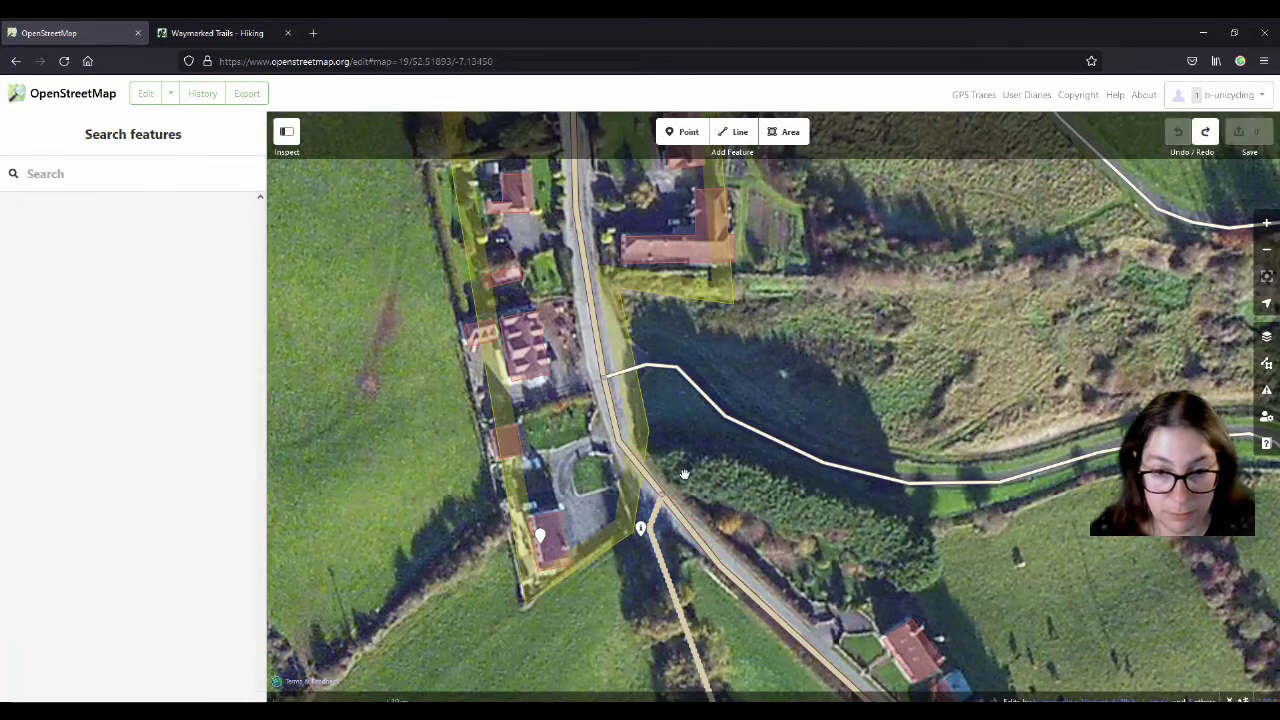
click(665, 499)
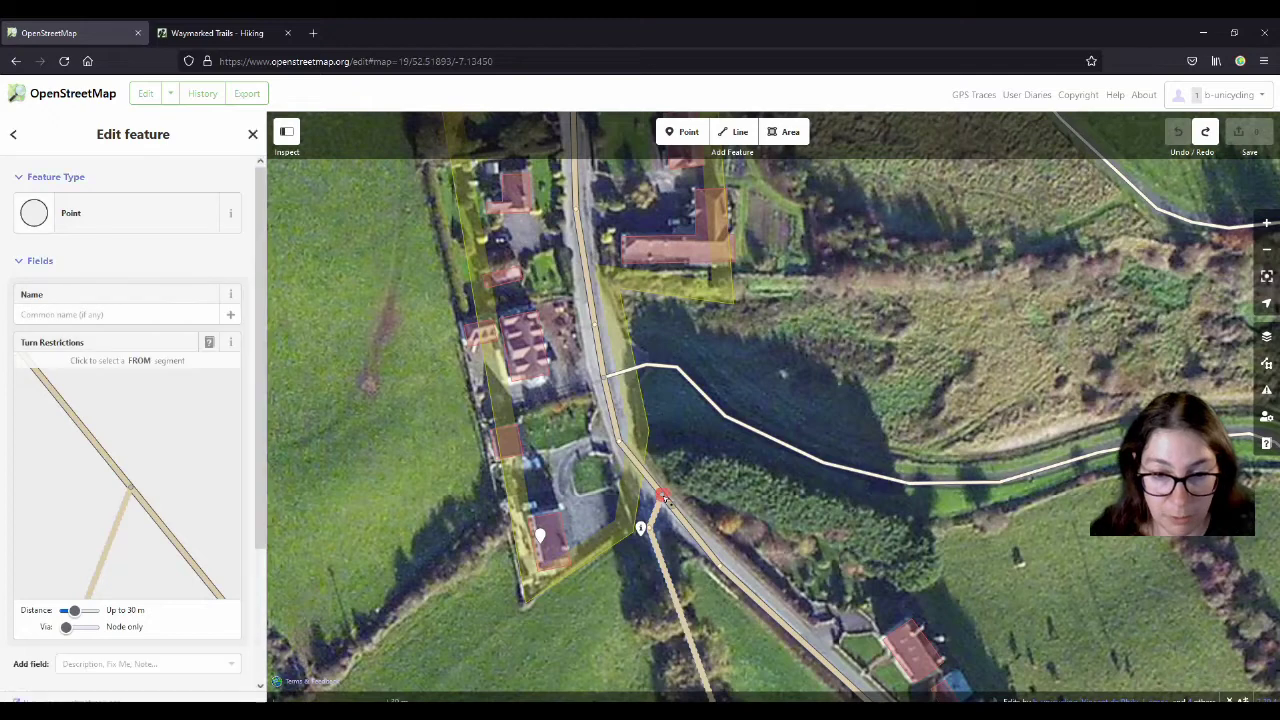
key(ctrl+shift+z)
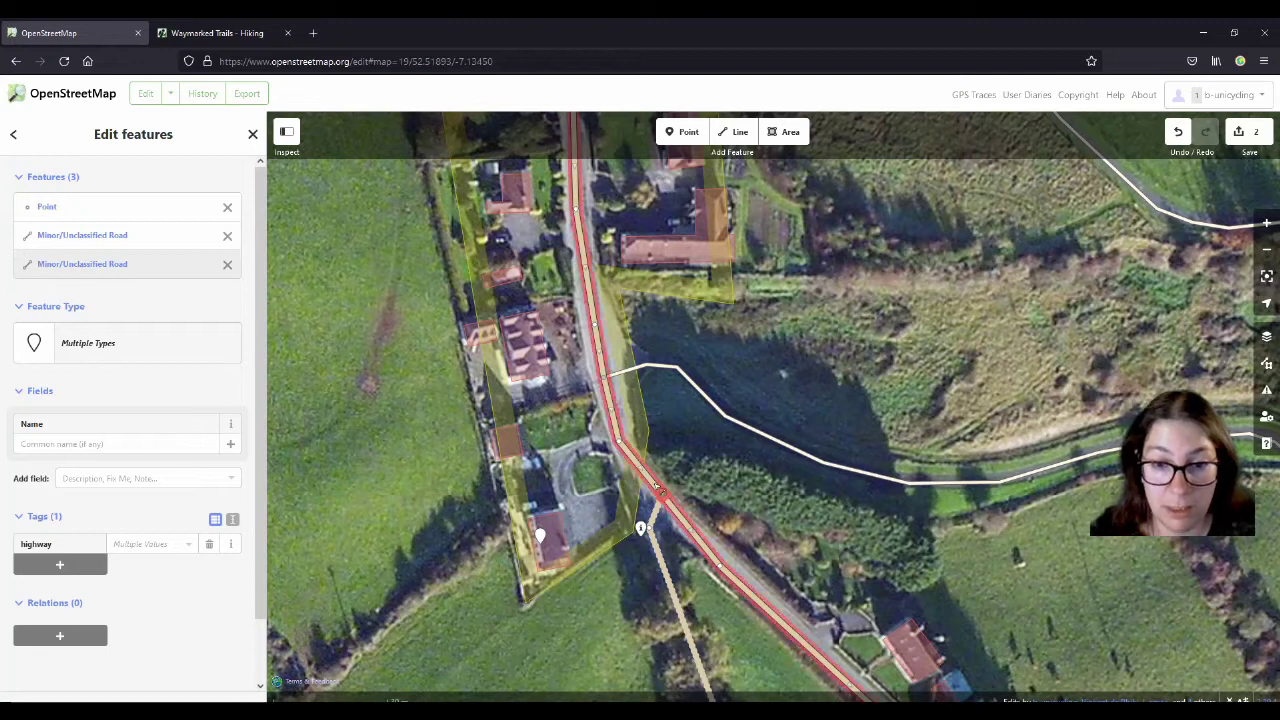
Add the road segment north of the split junction to the Grennan Loop Walk walking route relation with the role "main".
click(670, 468)
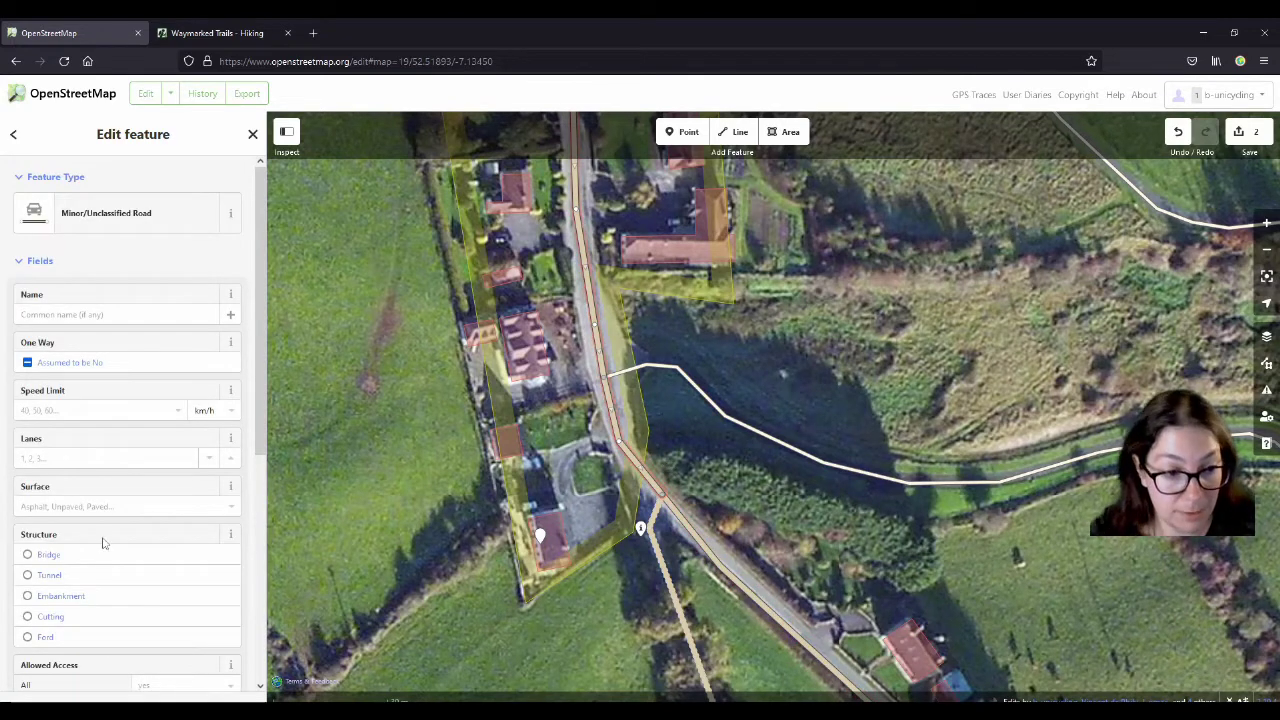
scroll(105, 540, down, 4)
click(62, 578)
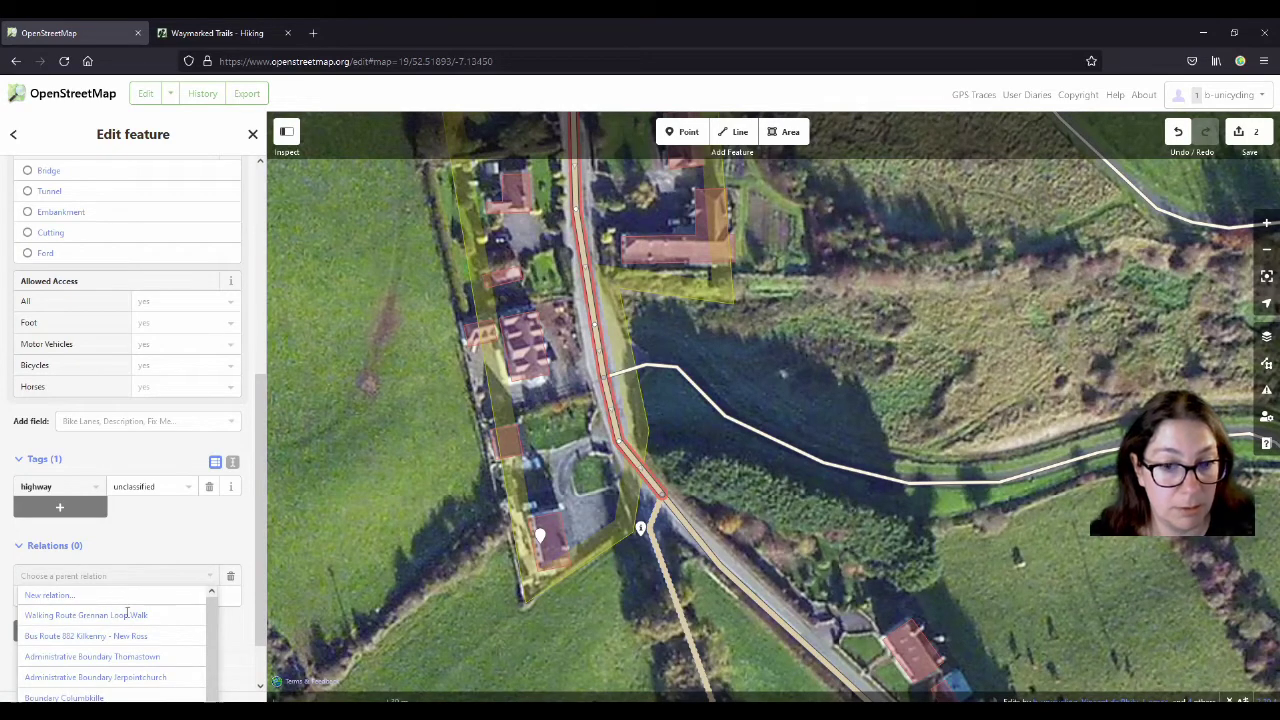
click(133, 615)
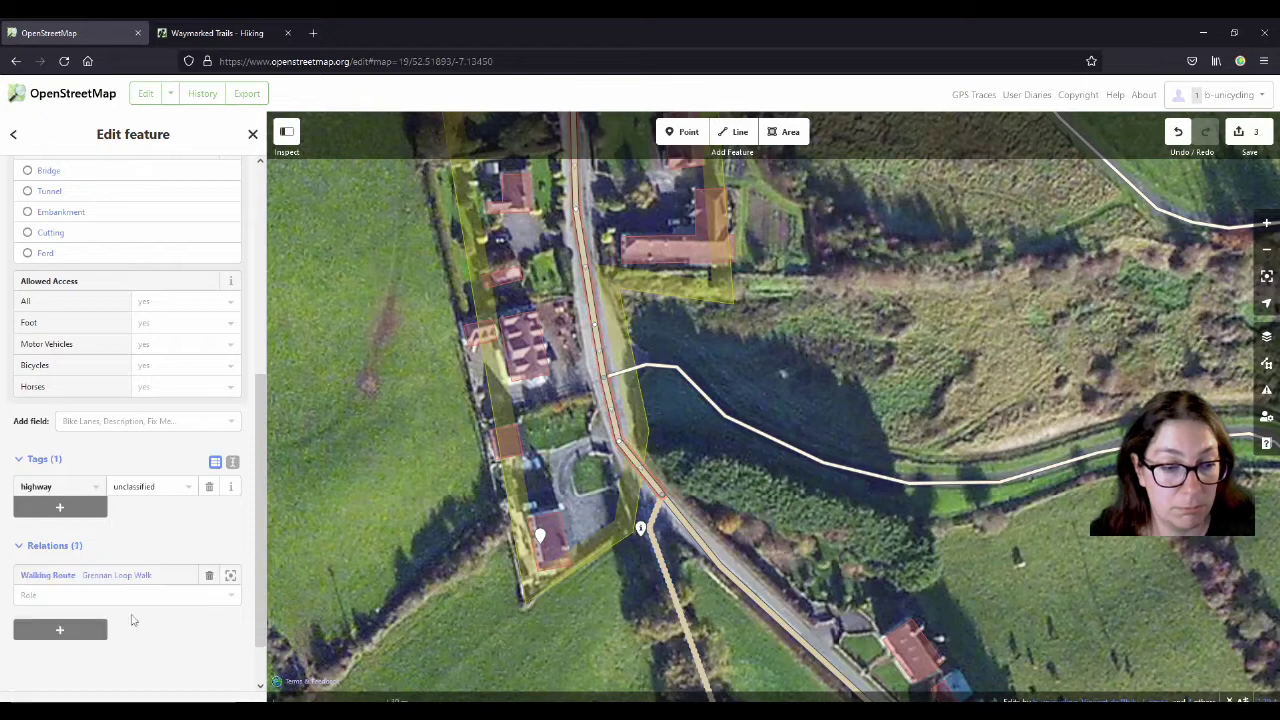
click(126, 596)
text(main)
key(Return)
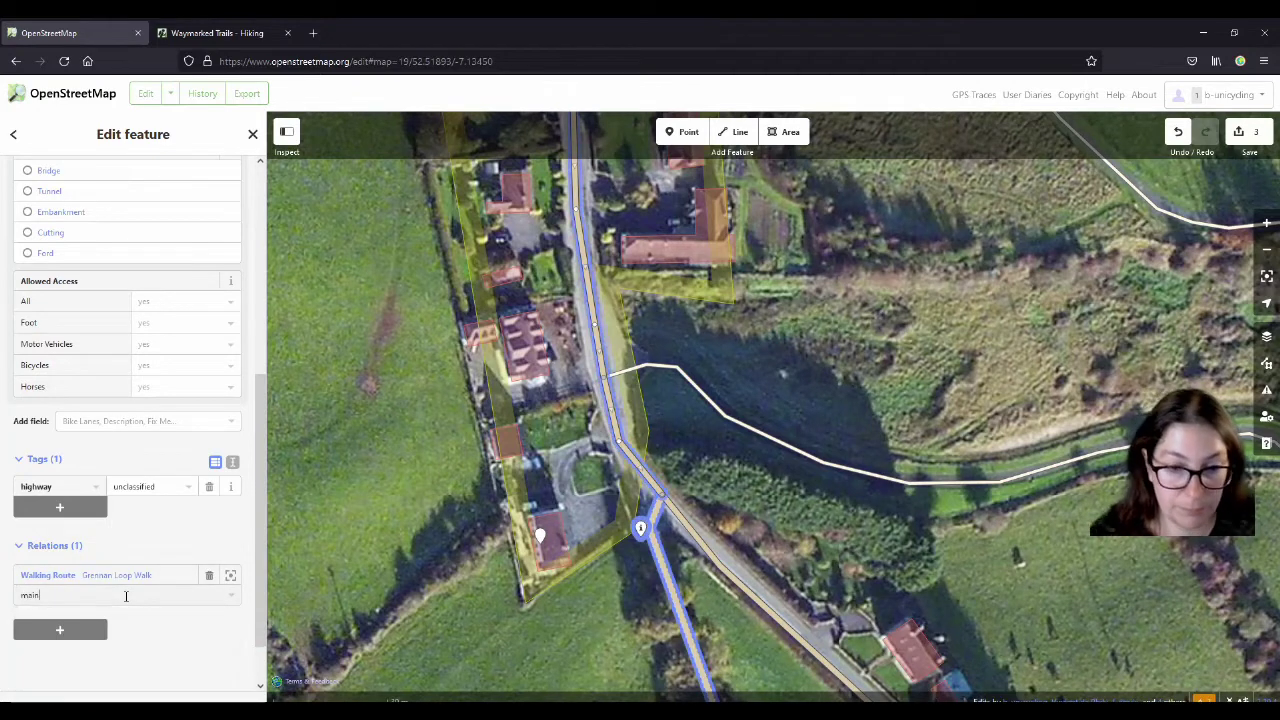
Upload the edits with the comment "added road to relation #trailkilkenny" and GPS as the source.
click(1255, 134)
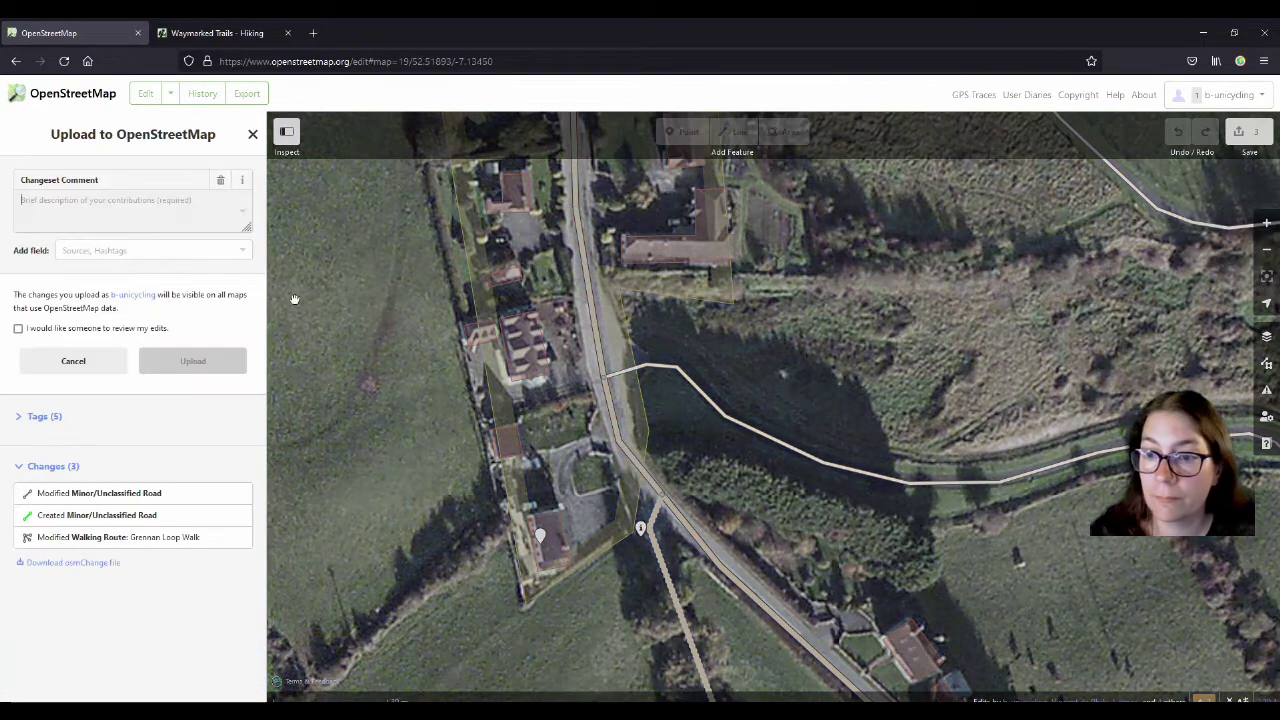
text(added road to relation #trailkilkenny)
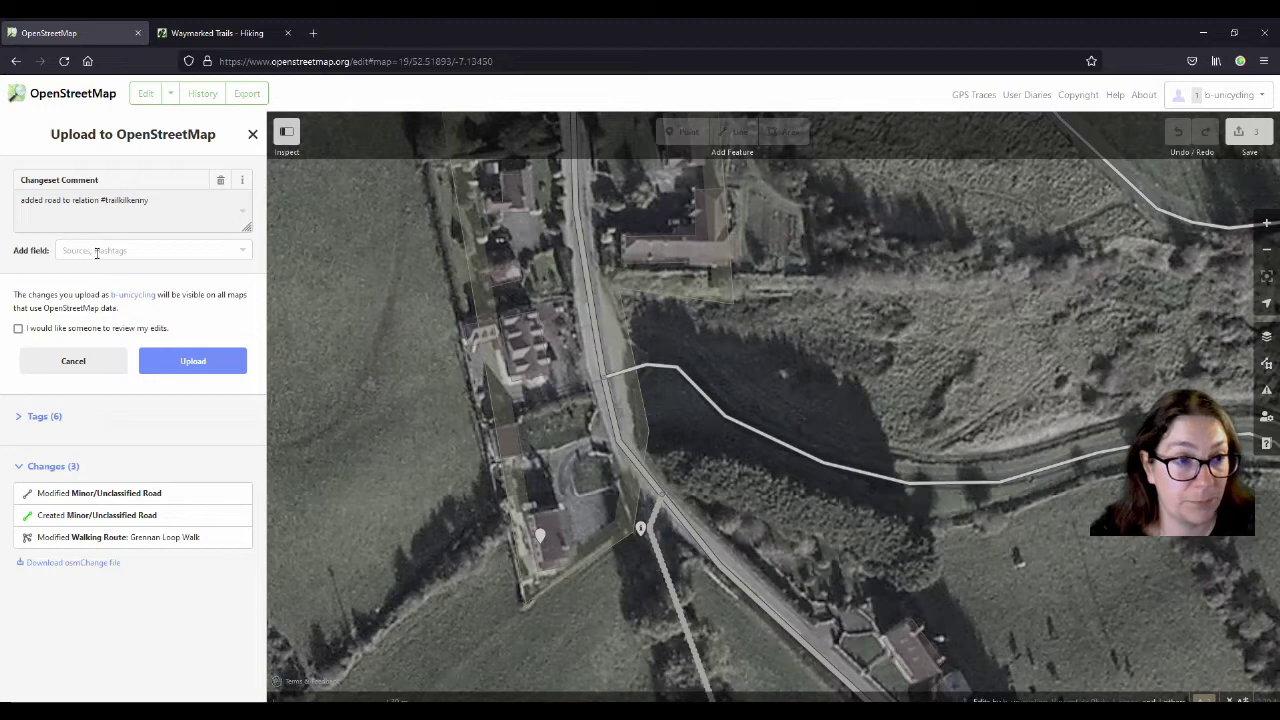
click(96, 253)
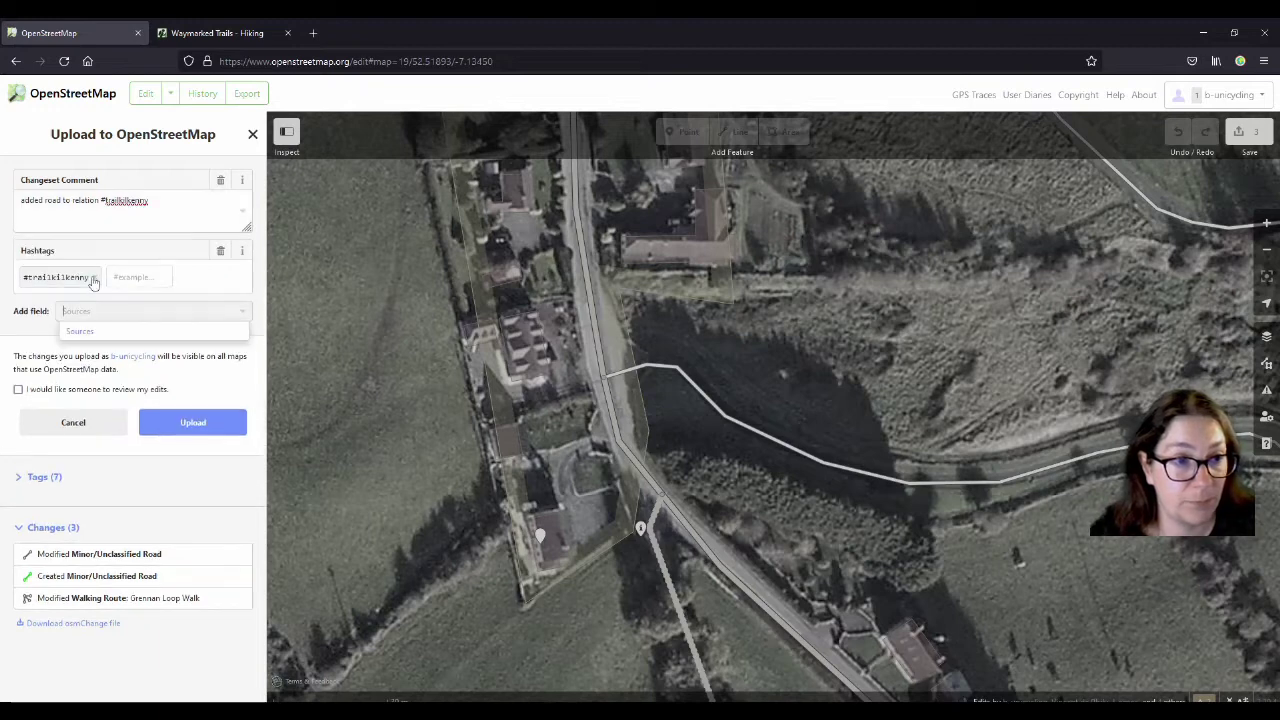
click(97, 334)
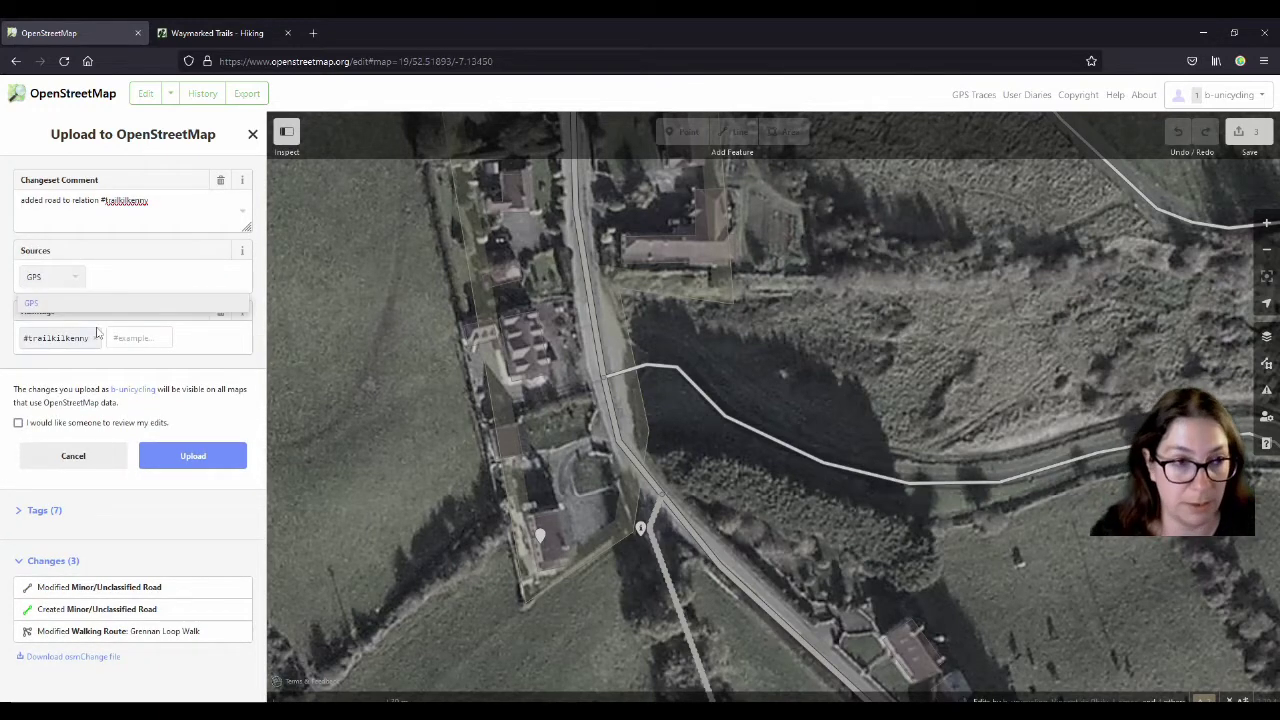
click(217, 464)
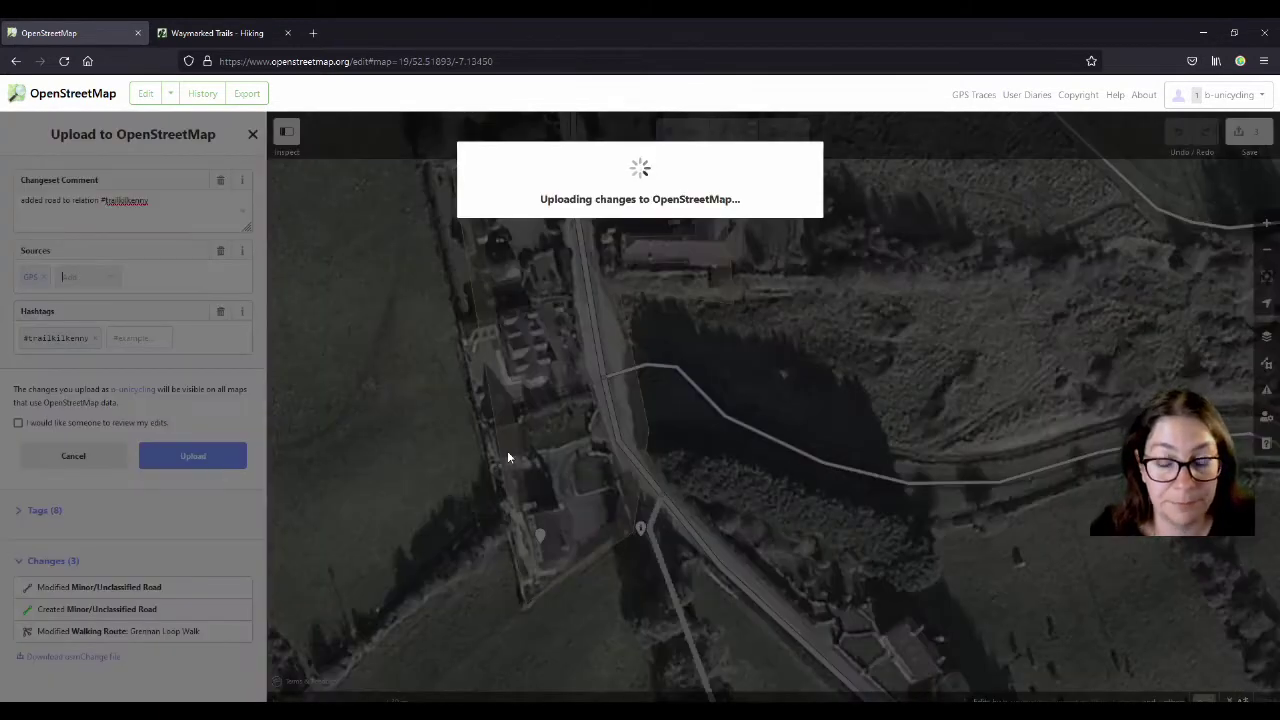
Leave the editor for the standard map, then switch to Waymarked Trails and check the Grennan Loop Walk south of Castle Avenue for gaps.
click(72, 100)
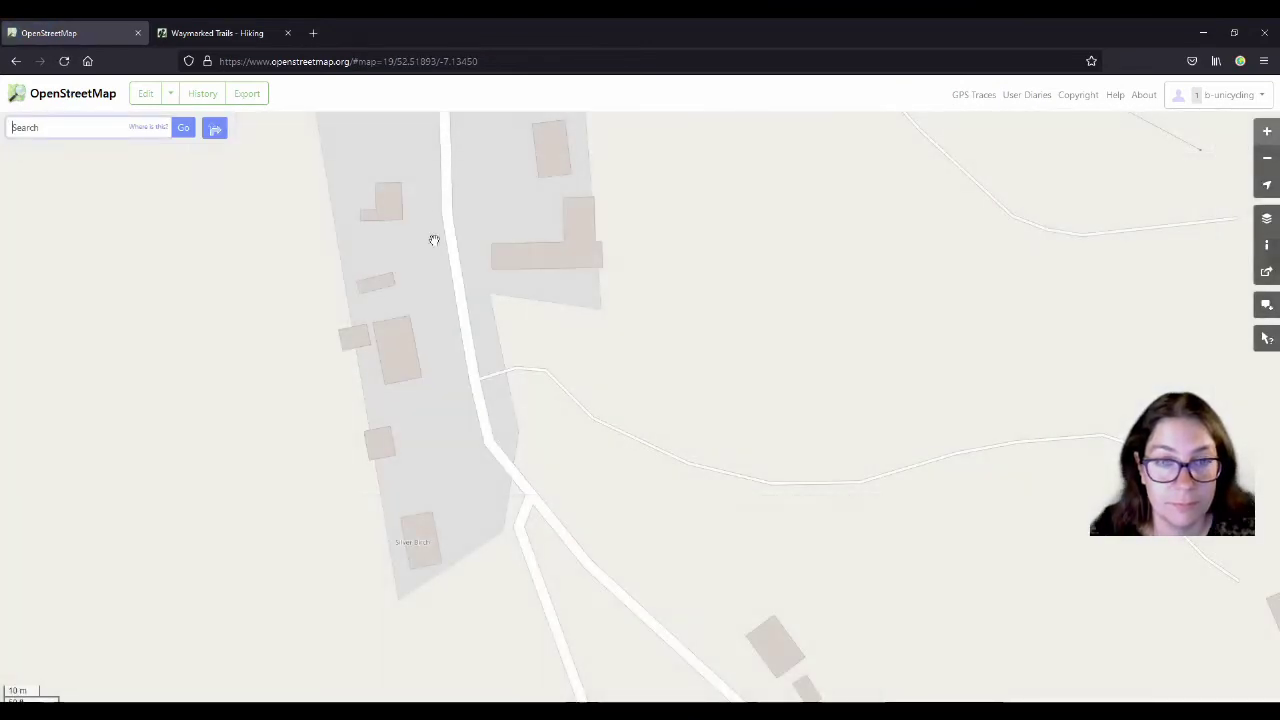
scroll(453, 368, down, 2)
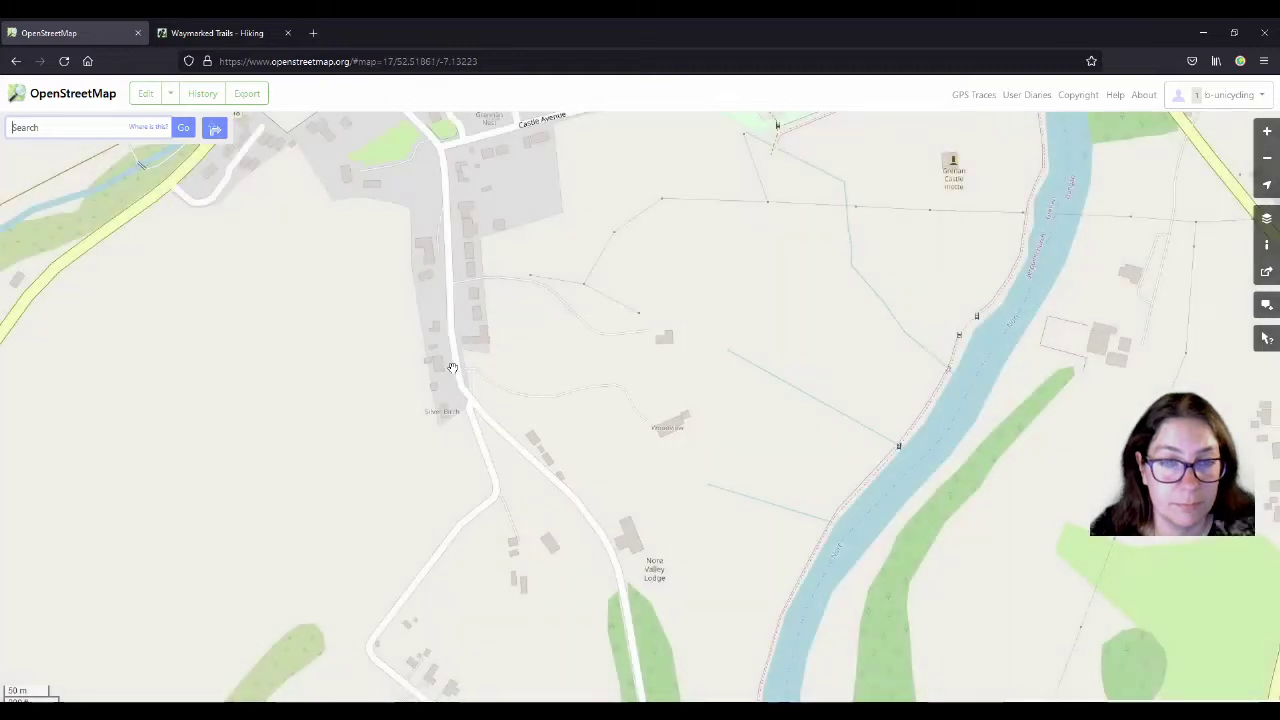
click(201, 33)
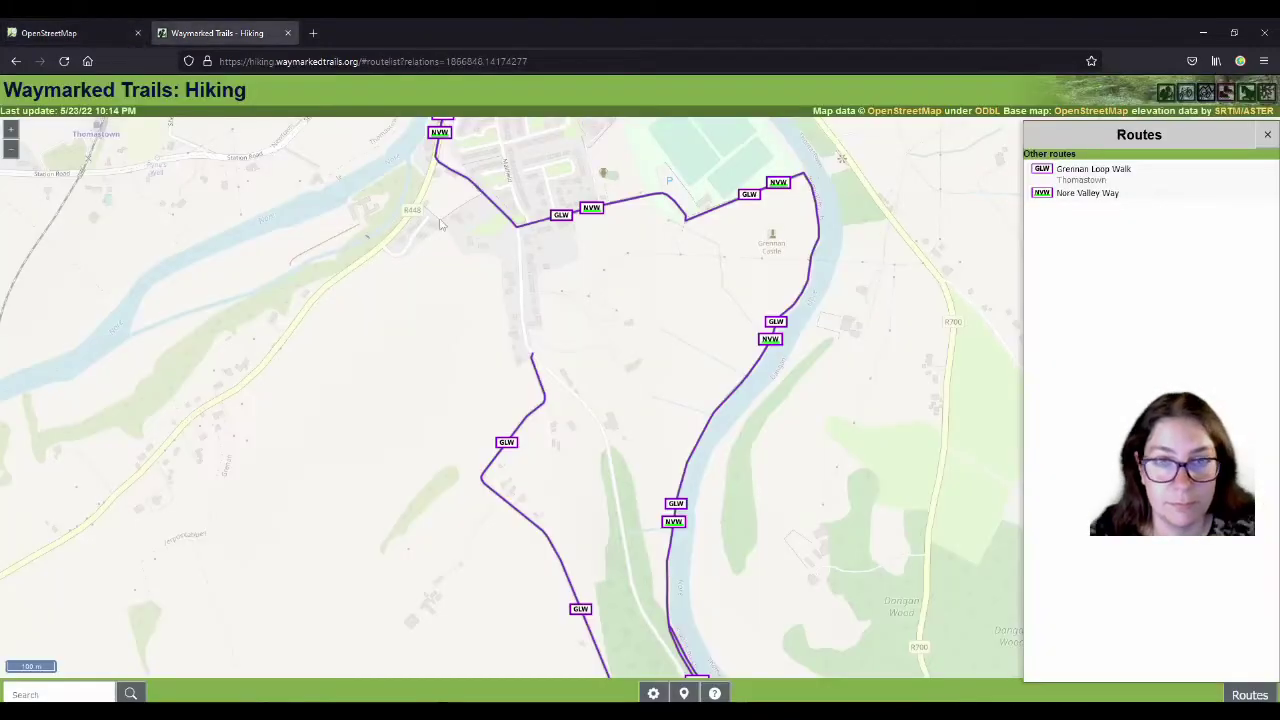
scroll(545, 395, down, 2)
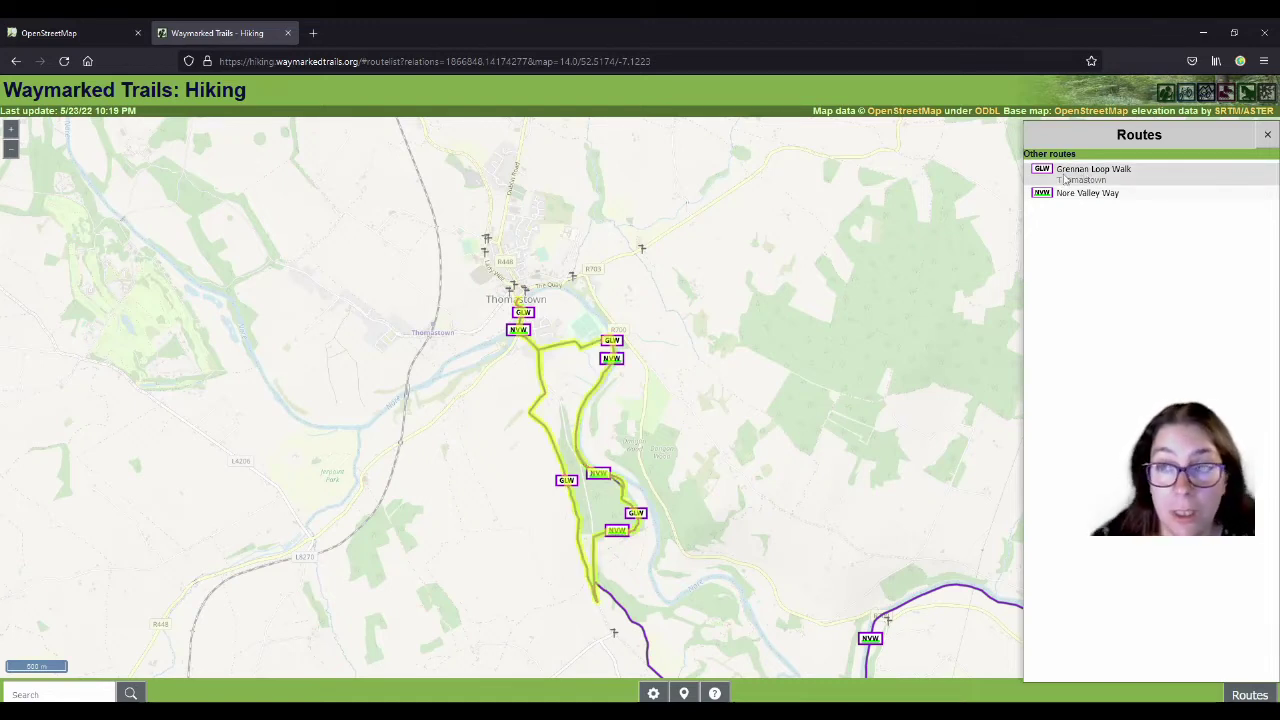
Examine the Grennan Loop Walk in central Thomastown, from The Quay and Low Street across the river bridge and south along the R448.
scroll(497, 268, up, 1)
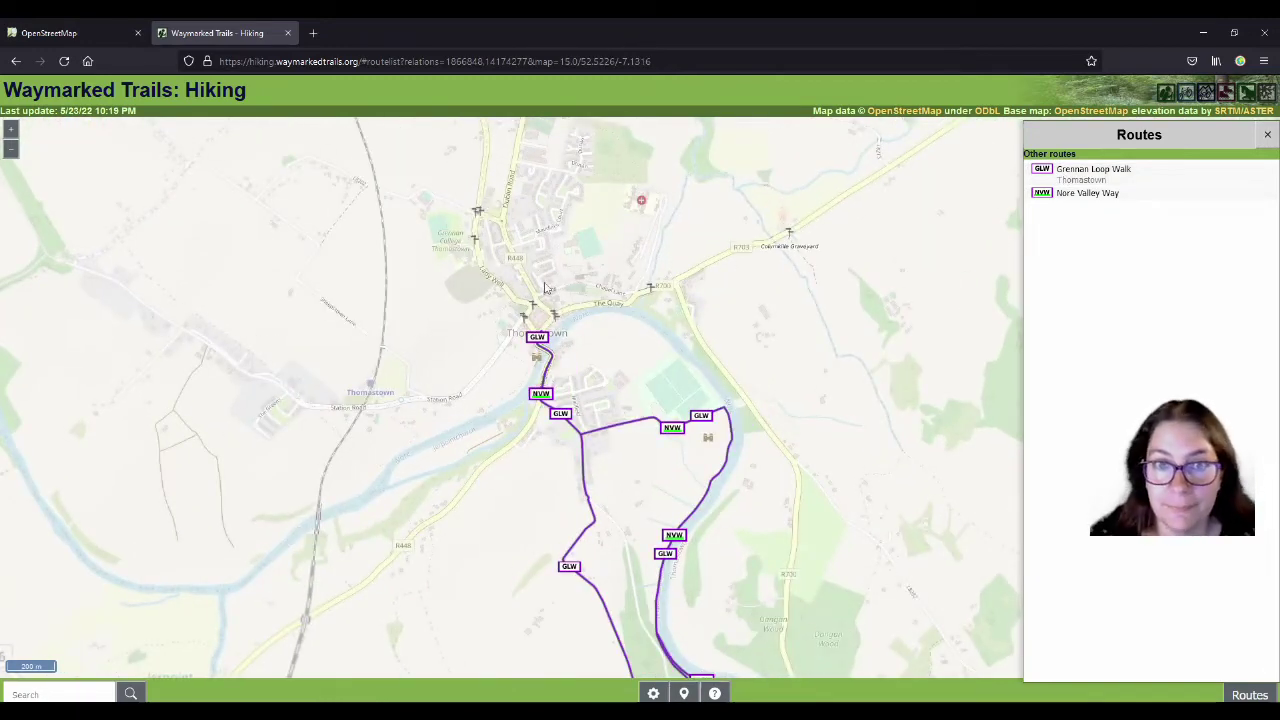
scroll(536, 305, up, 2)
scroll(536, 305, up, 2)
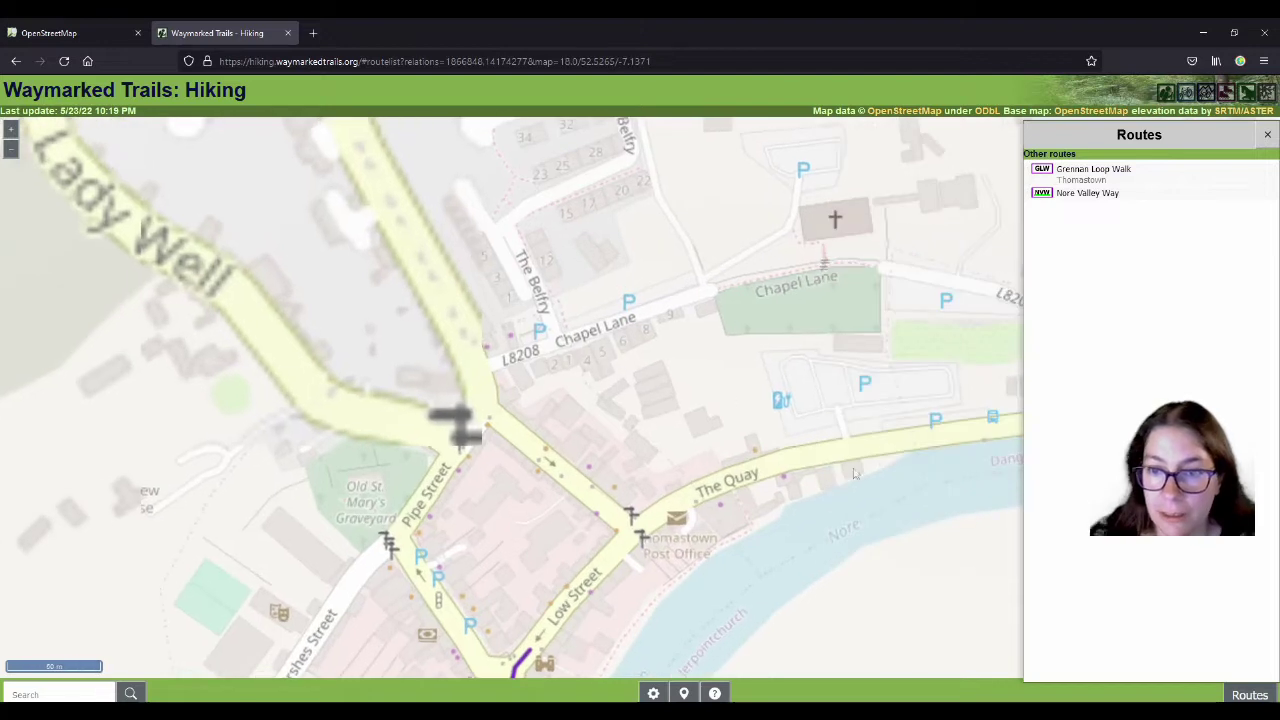
scroll(757, 433, up, 1)
drag(757, 433, 660, 430)
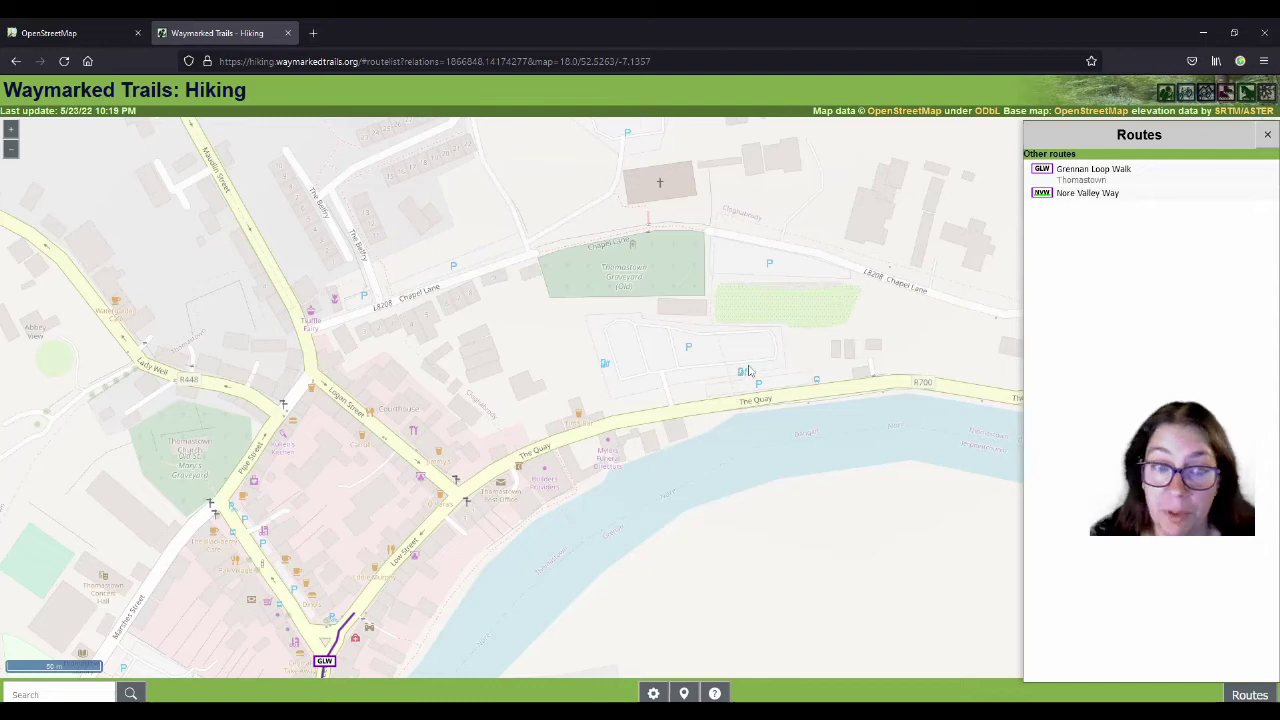
drag(565, 572, 716, 348)
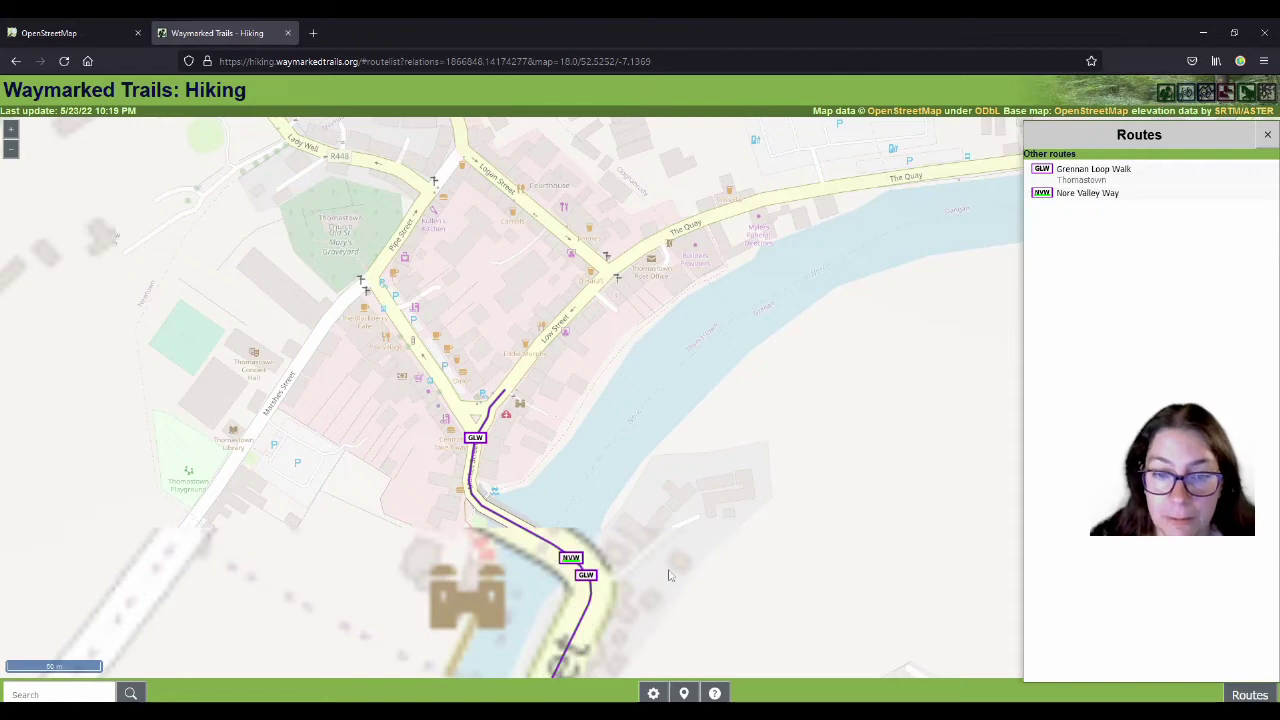
drag(670, 575, 670, 291)
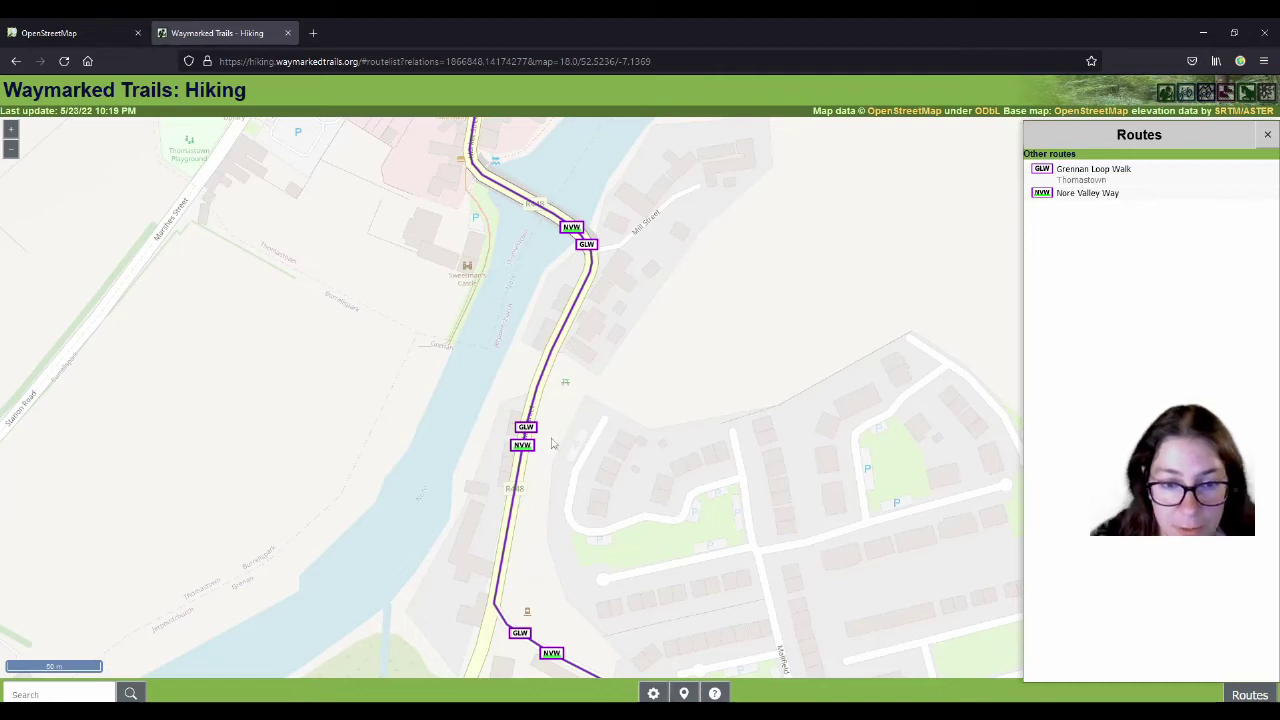
mouse_move(586, 468)
mouse_down()
mouse_move(585, 540)
mouse_move(593, 476)
mouse_up()
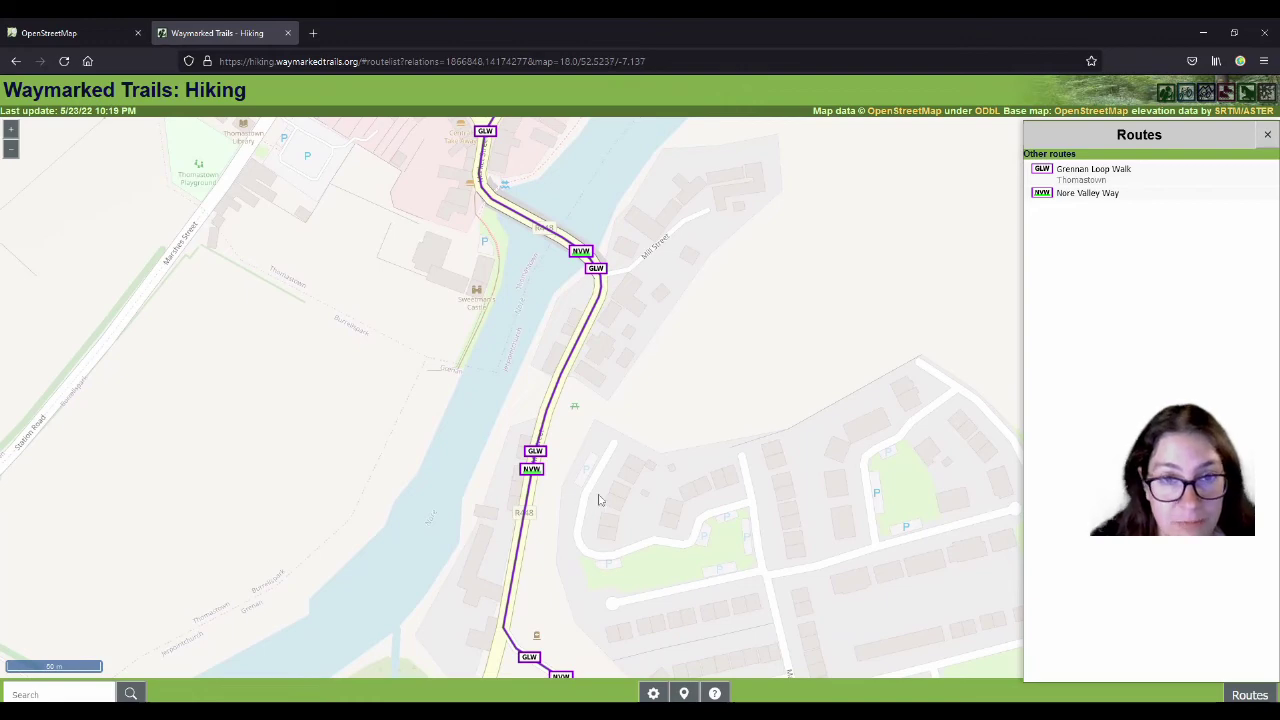
Compare the walk's end at Low Street with the surrounding Thomastown streets and the loop's junction south of the river.
drag(692, 335, 818, 510)
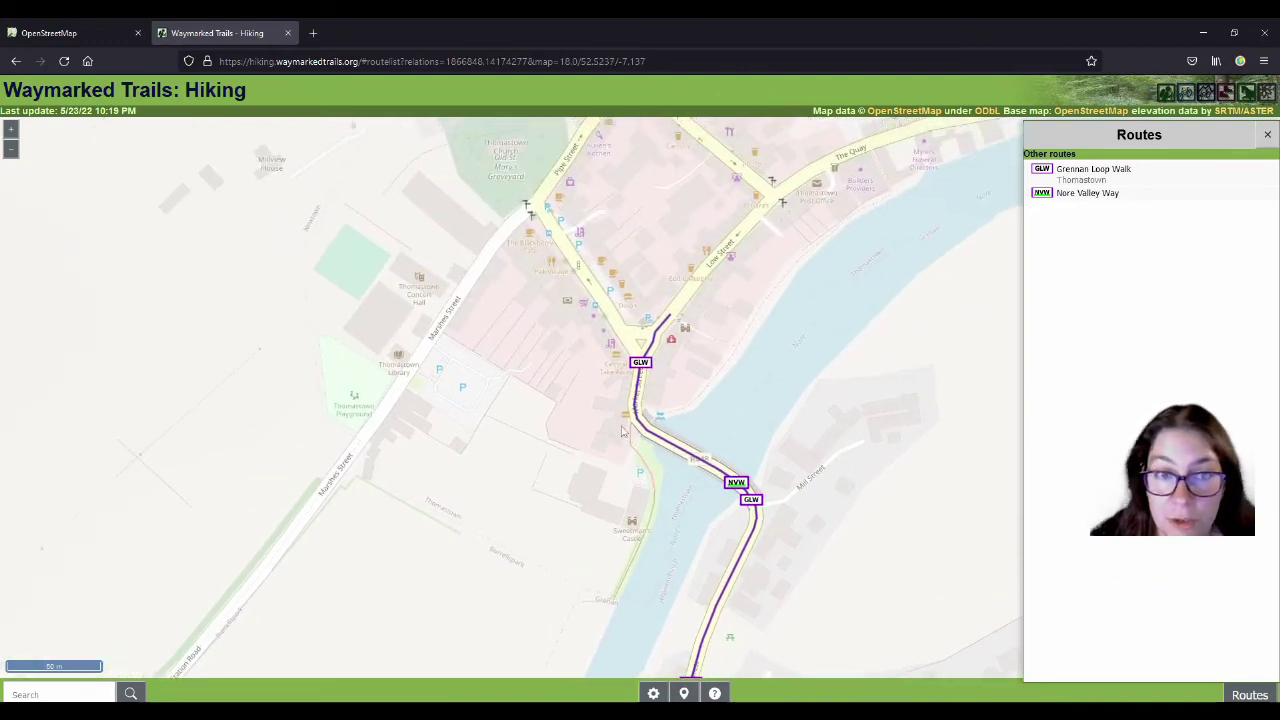
scroll(622, 428, down, 1)
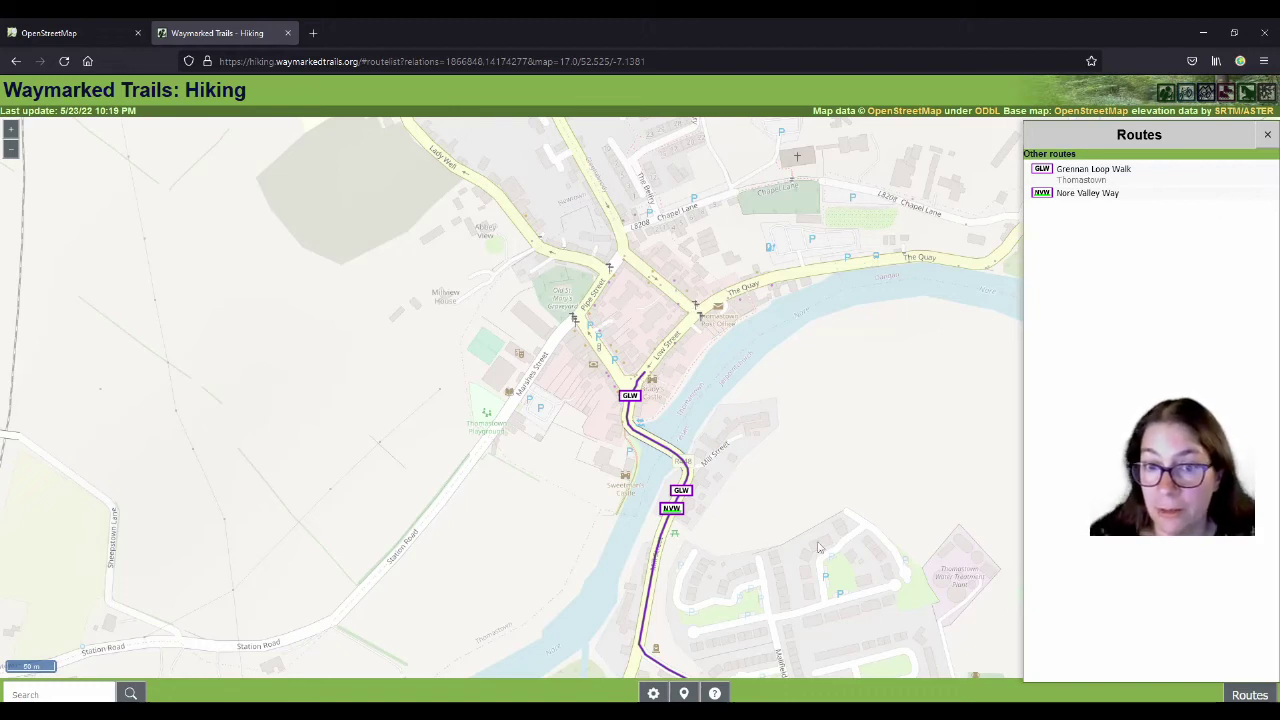
drag(821, 547, 703, 318)
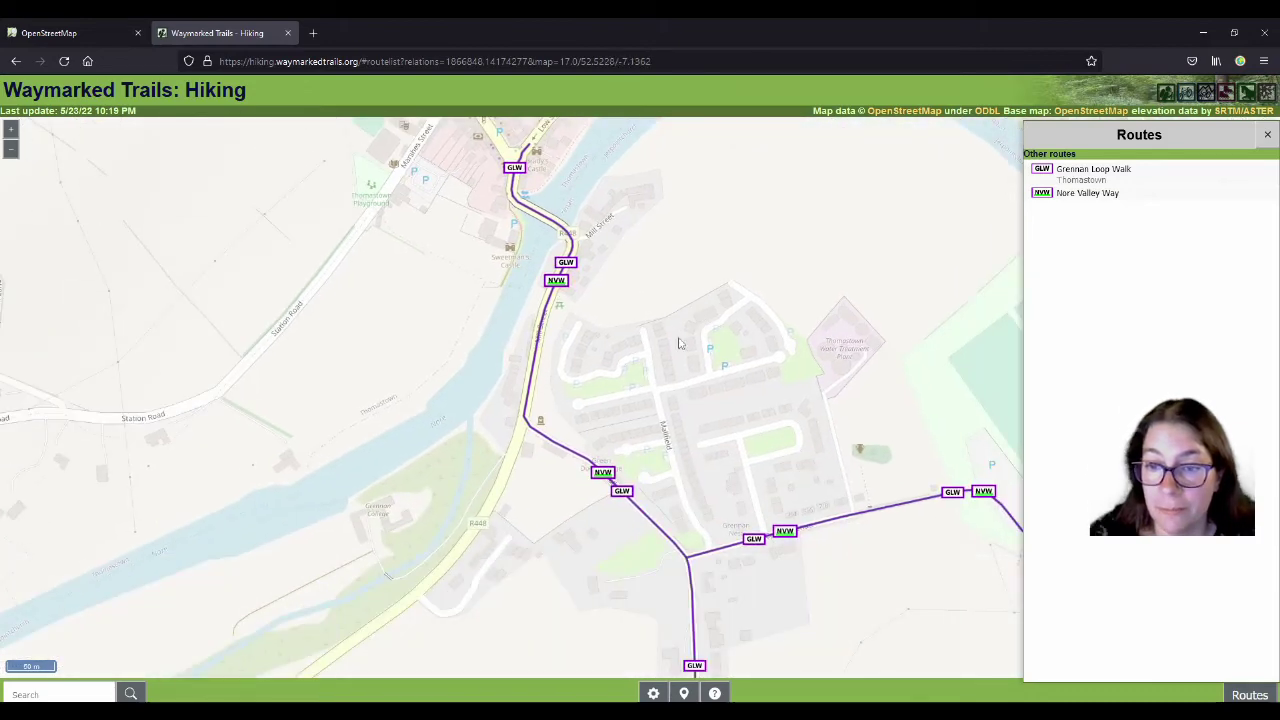
scroll(678, 343, down, 1)
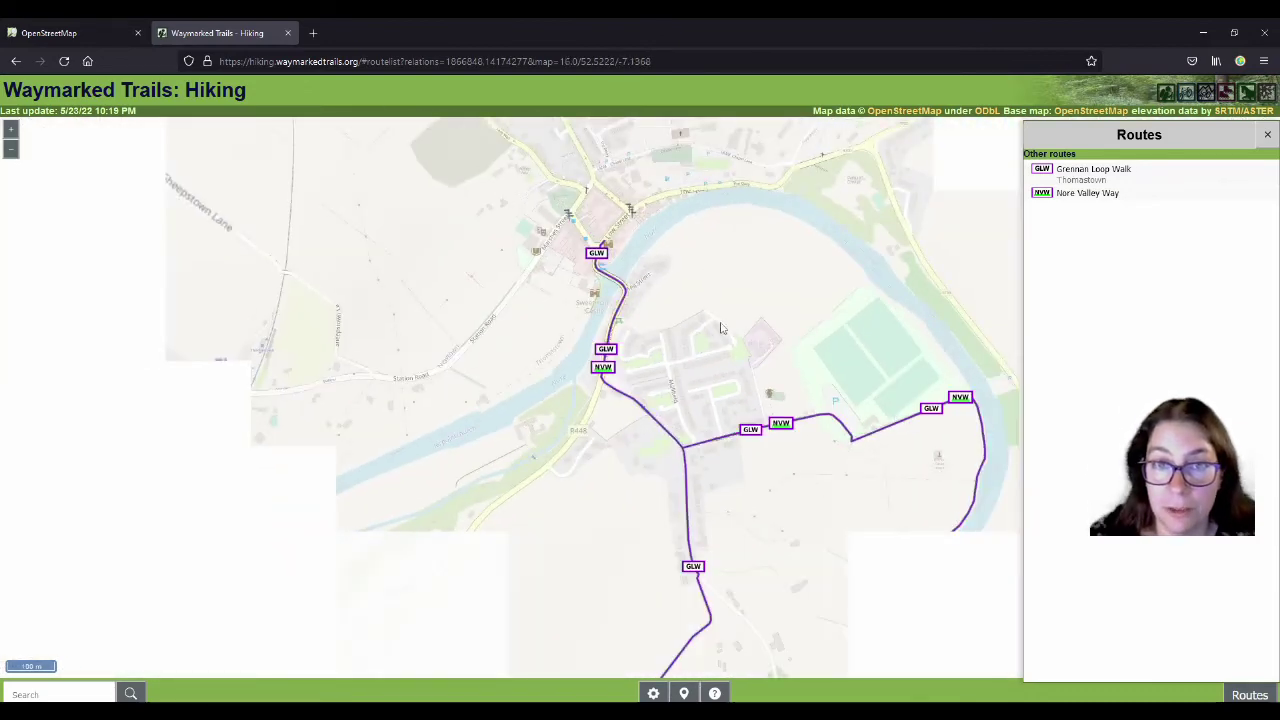
drag(720, 329, 728, 361)
scroll(597, 284, up, 2)
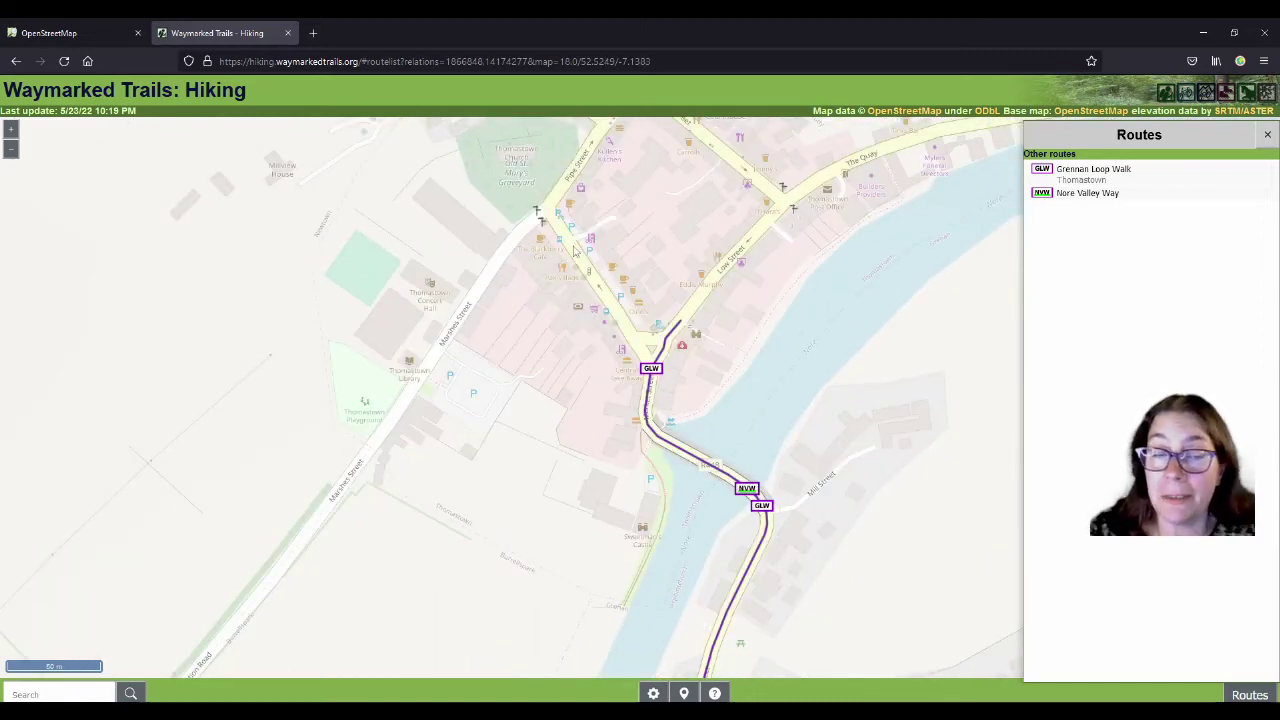
drag(553, 262, 561, 340)
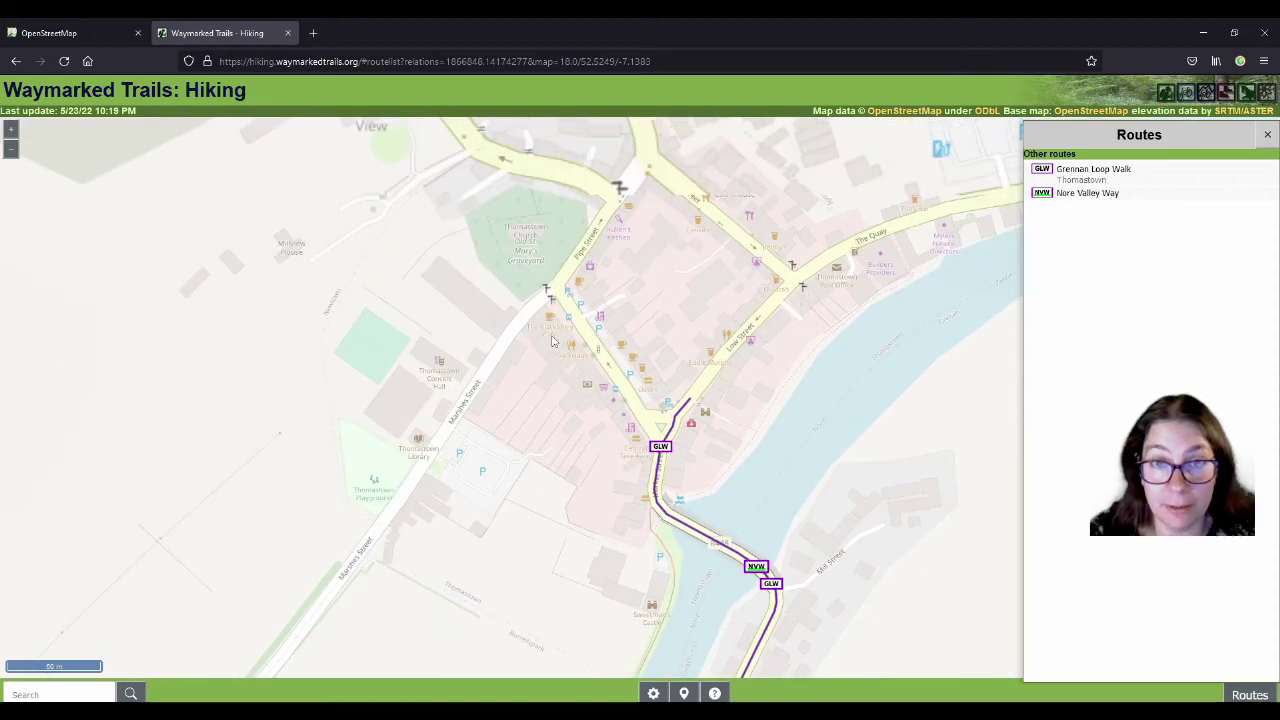